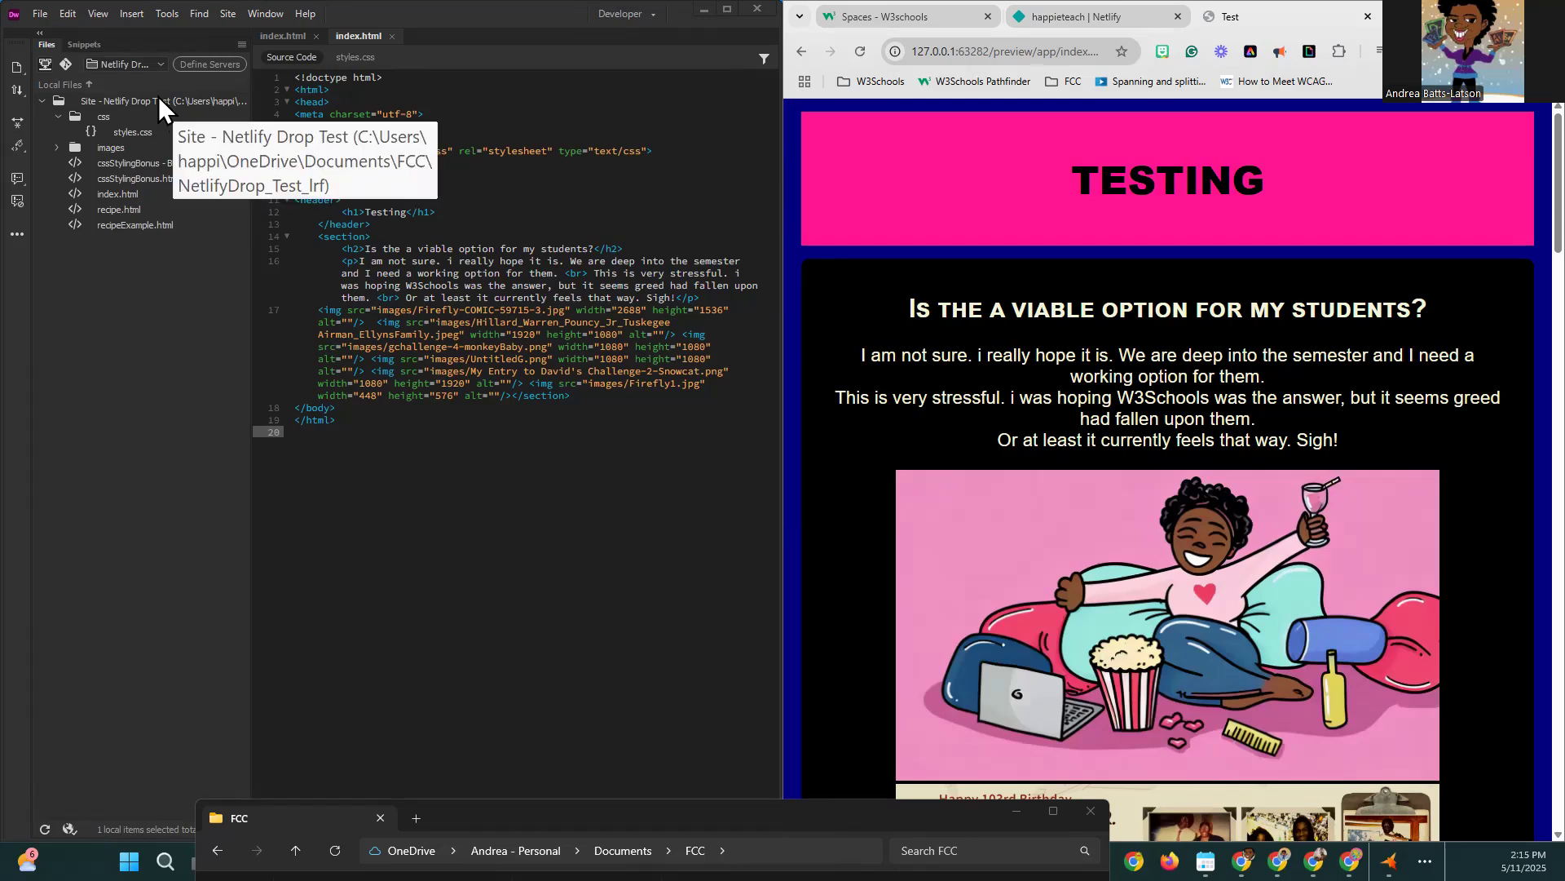
- Compress the NetlifyDrop_Test_lrf folder in the FCC folder of File Explorer into a ZIP file
{"action": "left_click", "coordinate": [521, 814]}
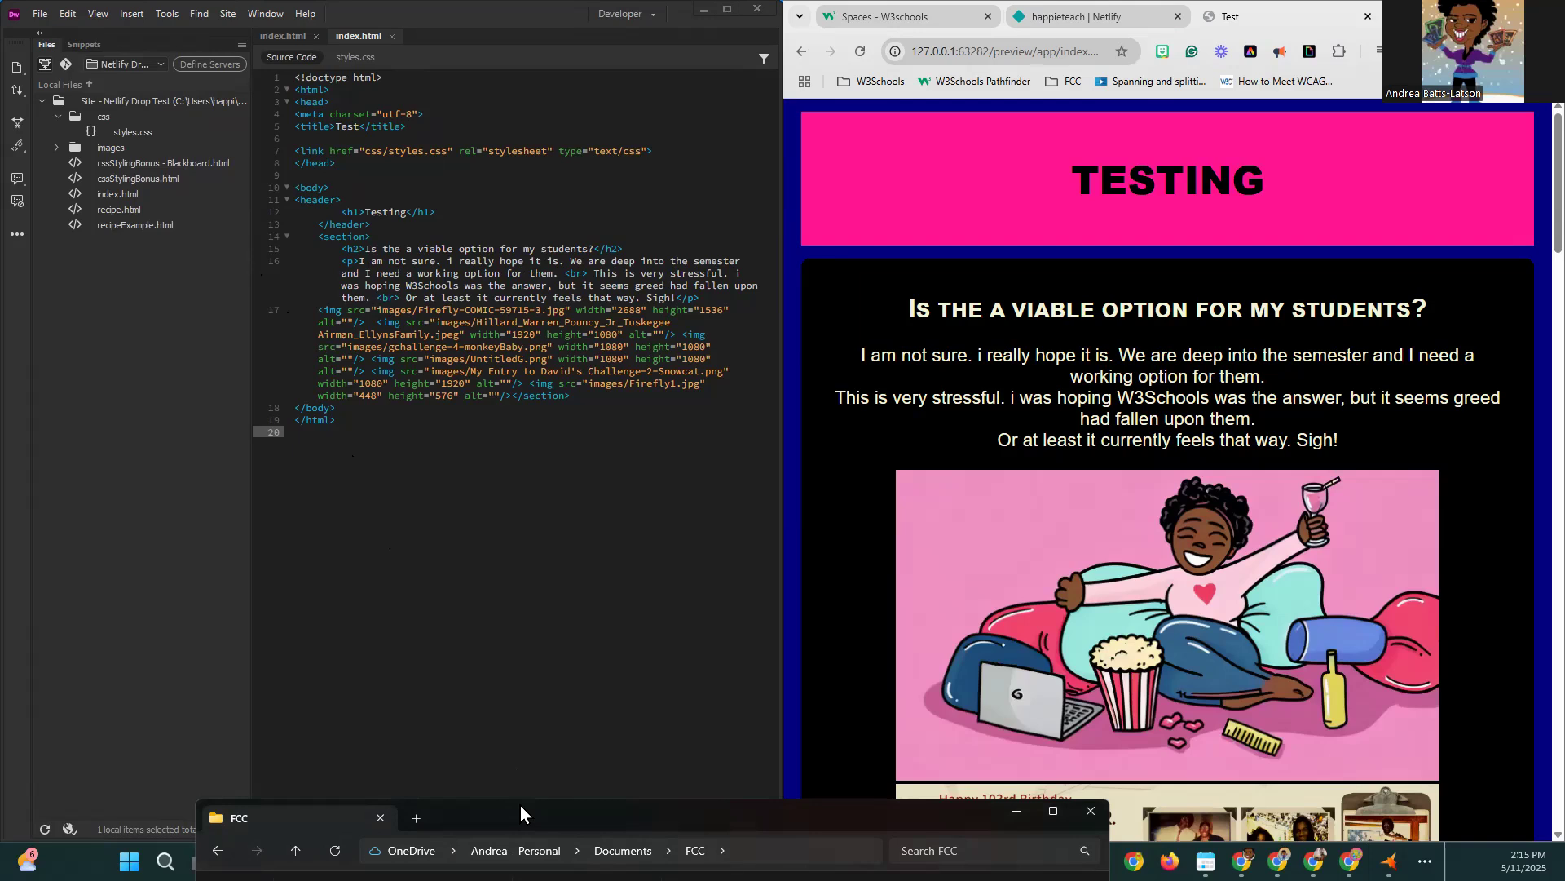
{"action": "left_click_drag", "start_coordinate": [520, 806], "coordinate": [413, 212]}
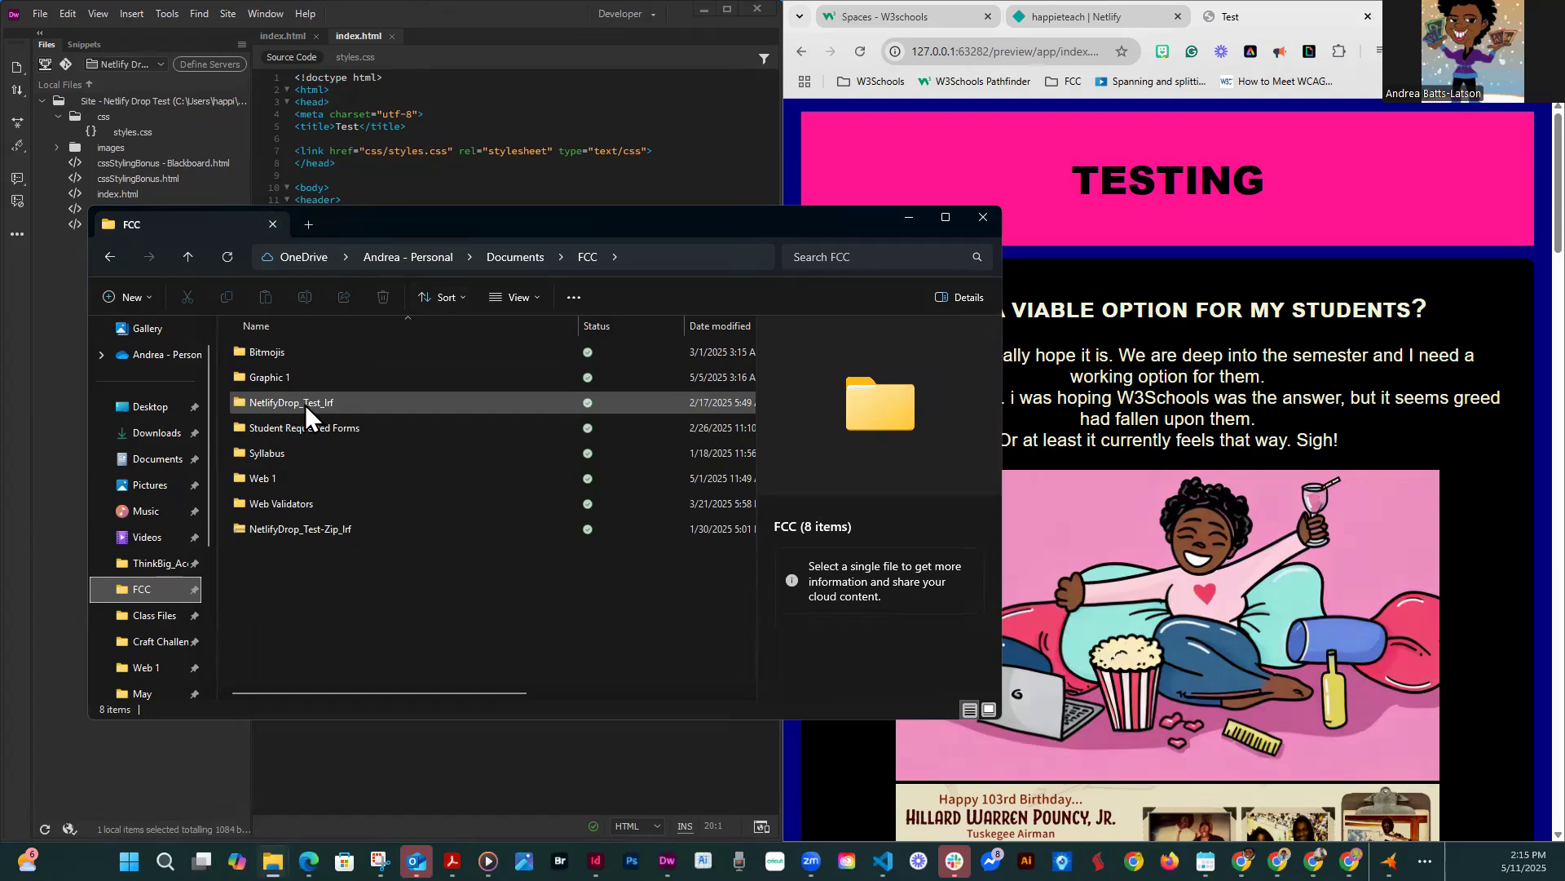
{"action": "mouse_move", "coordinate": [315, 402]}
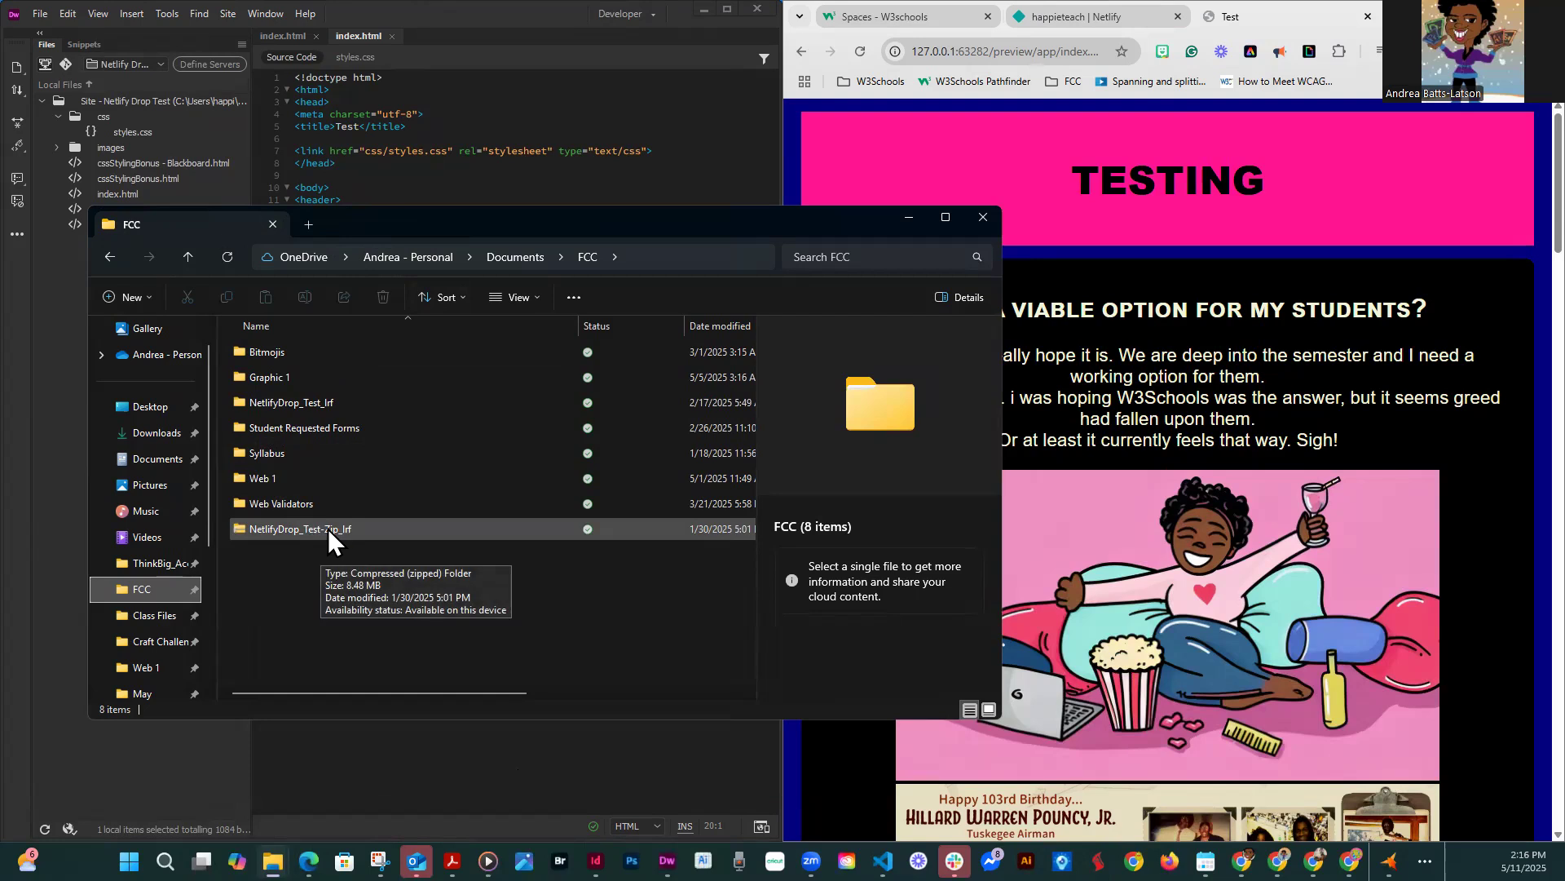
{"action": "right_click", "coordinate": [290, 405]}
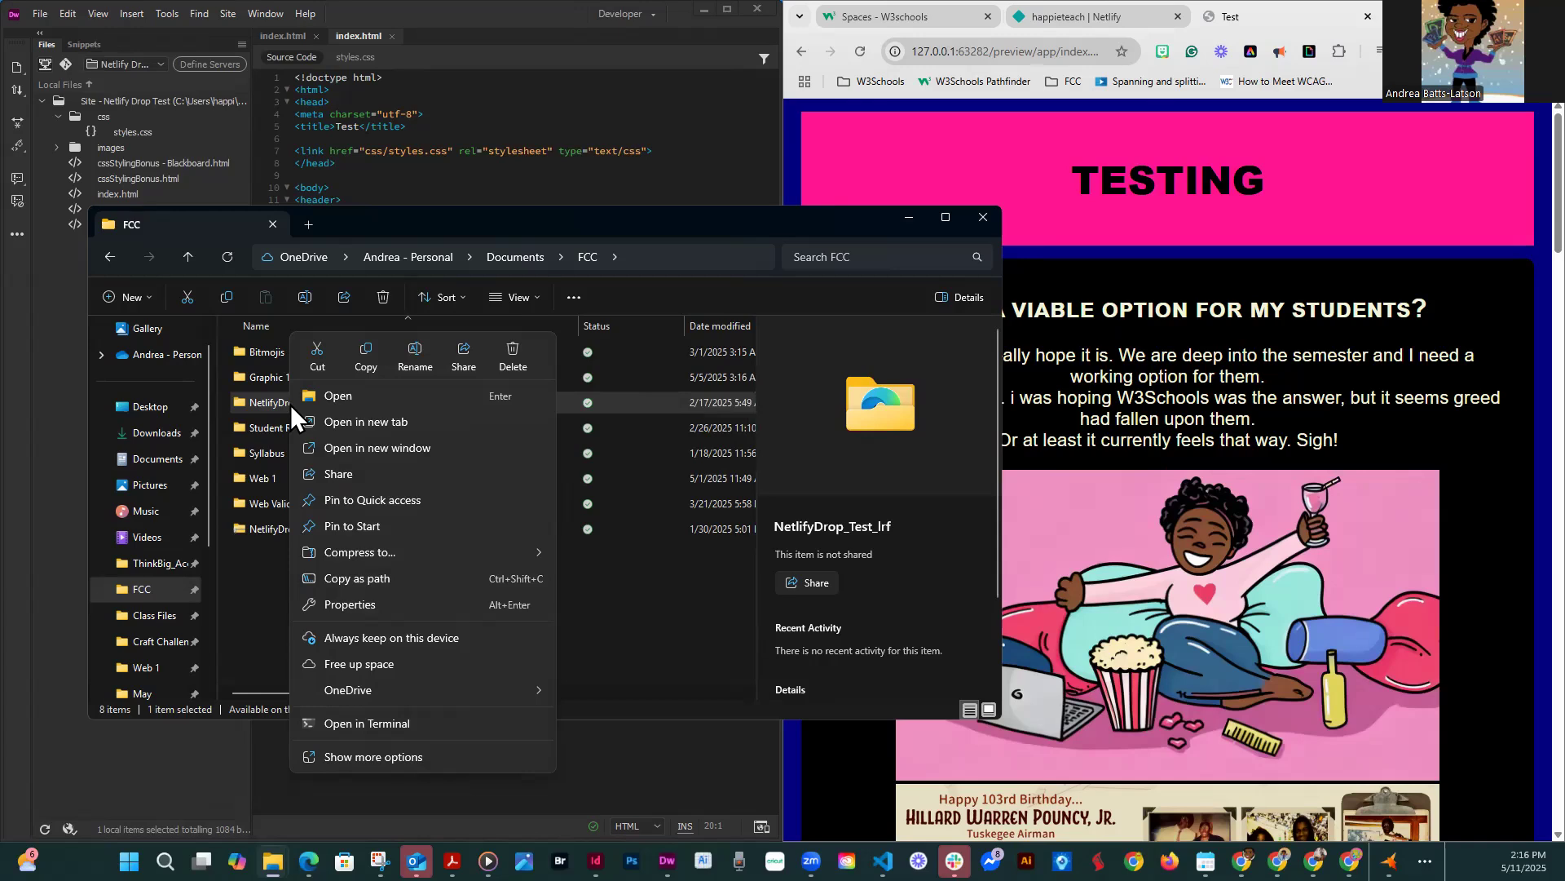
{"action": "mouse_move", "coordinate": [354, 550]}
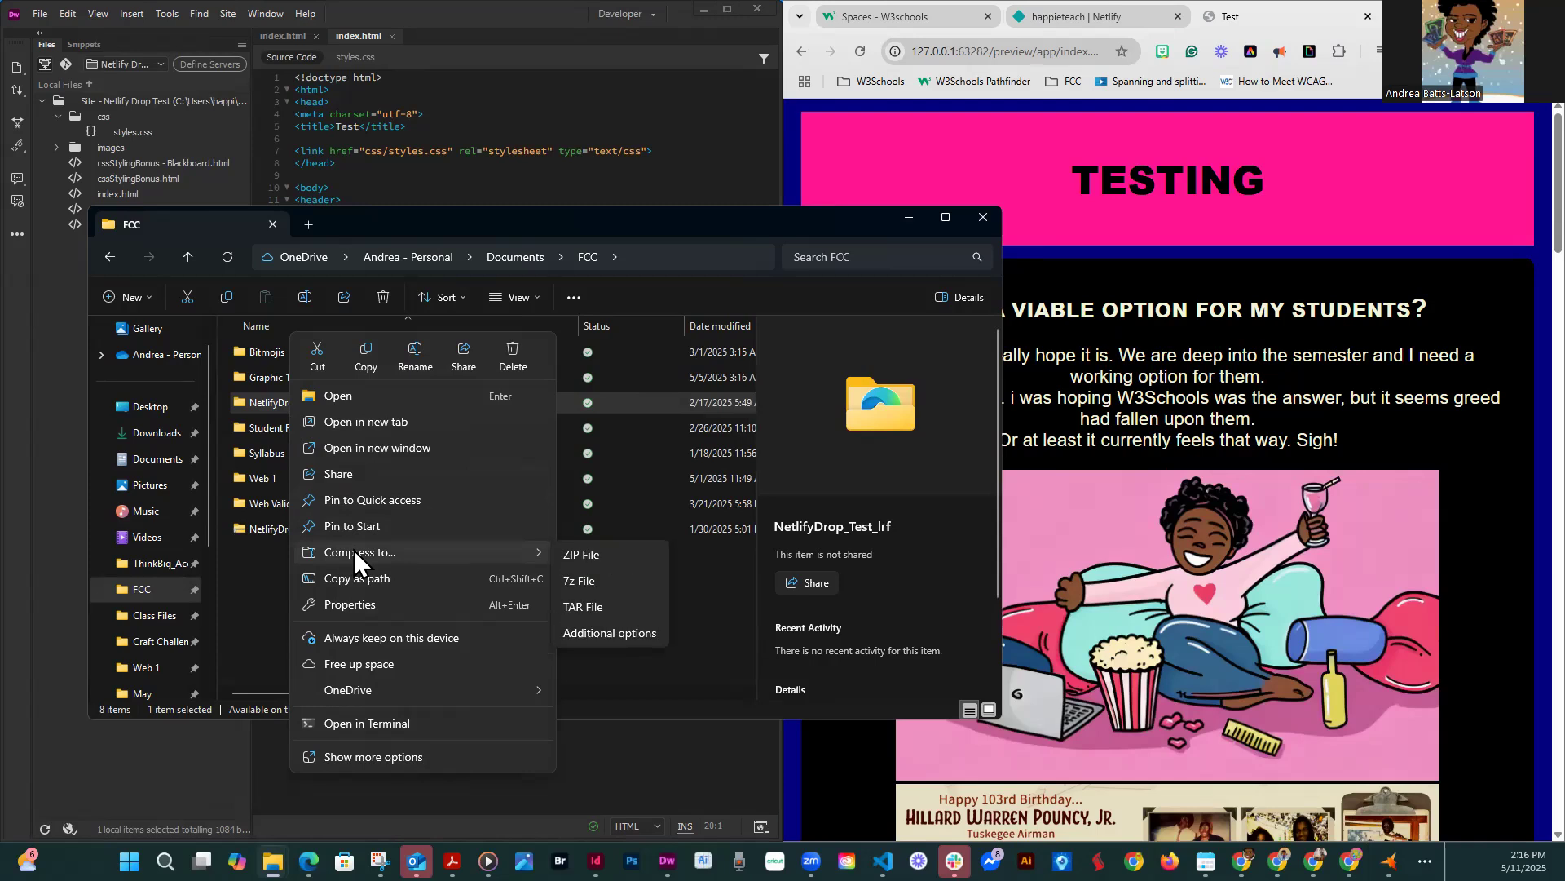
{"action": "left_click", "coordinate": [592, 555]}
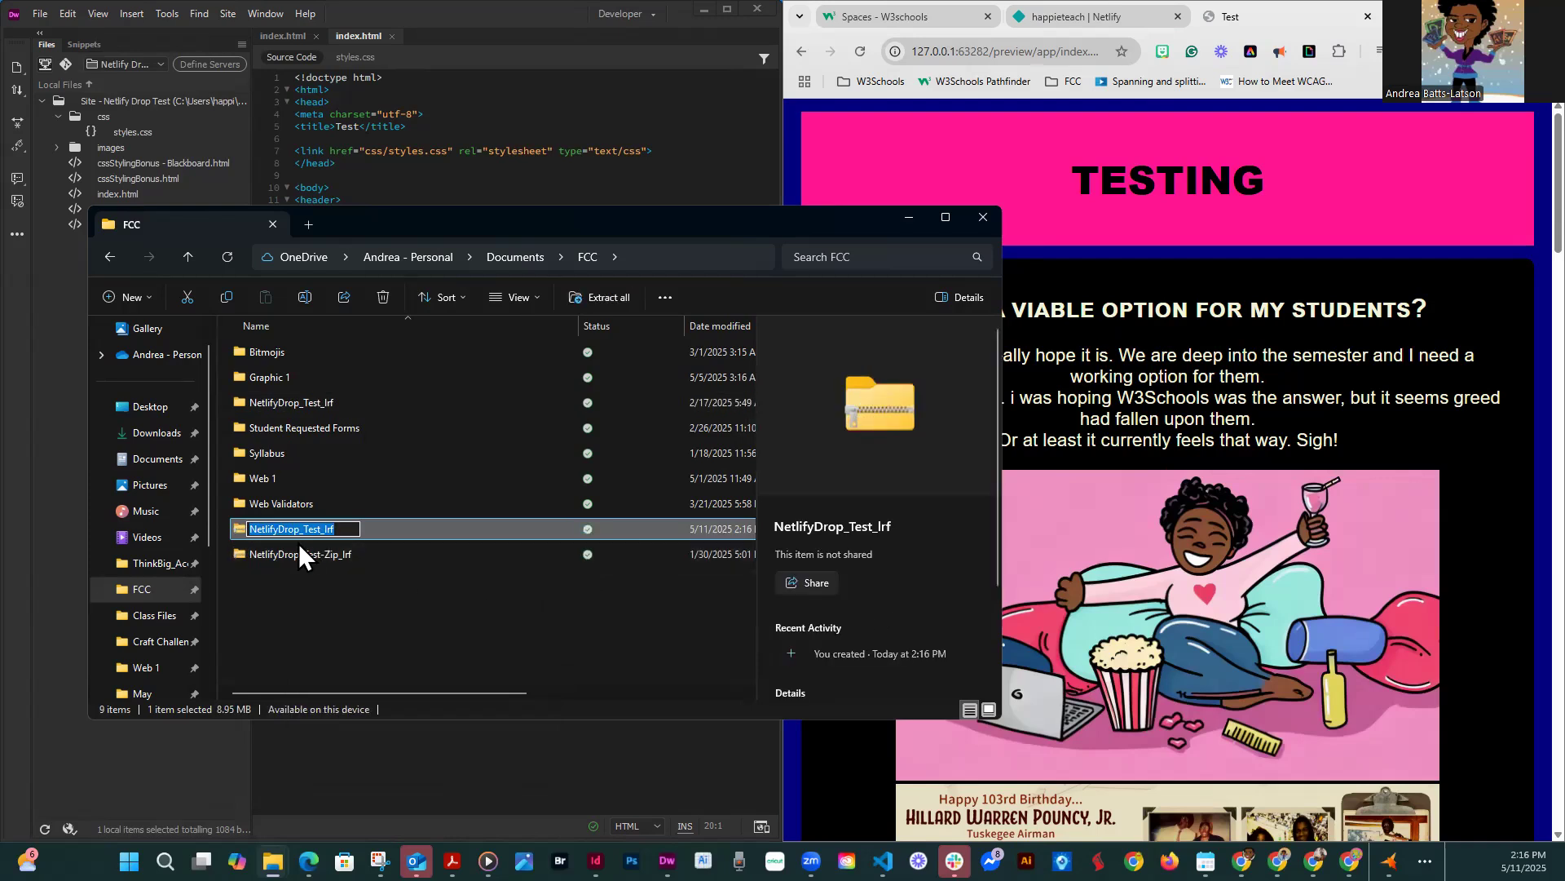
- Rename the new ZIP file as NetlifyDrop_Test-SecondTry_lrf
{"action": "left_click", "coordinate": [346, 529]}
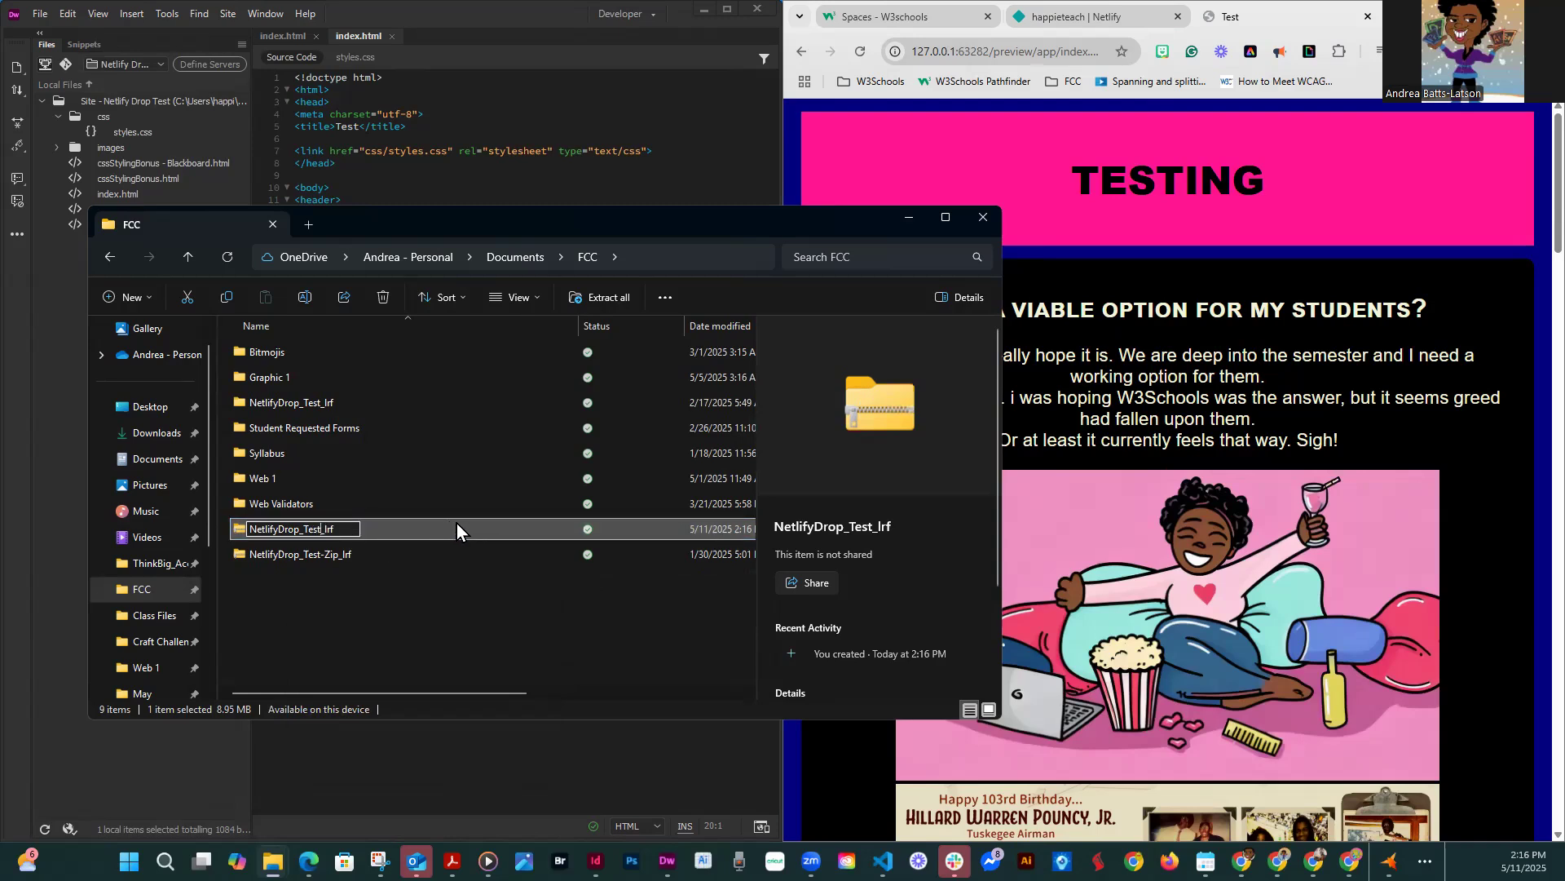
{"action": "type", "text": "-SecondTry"}
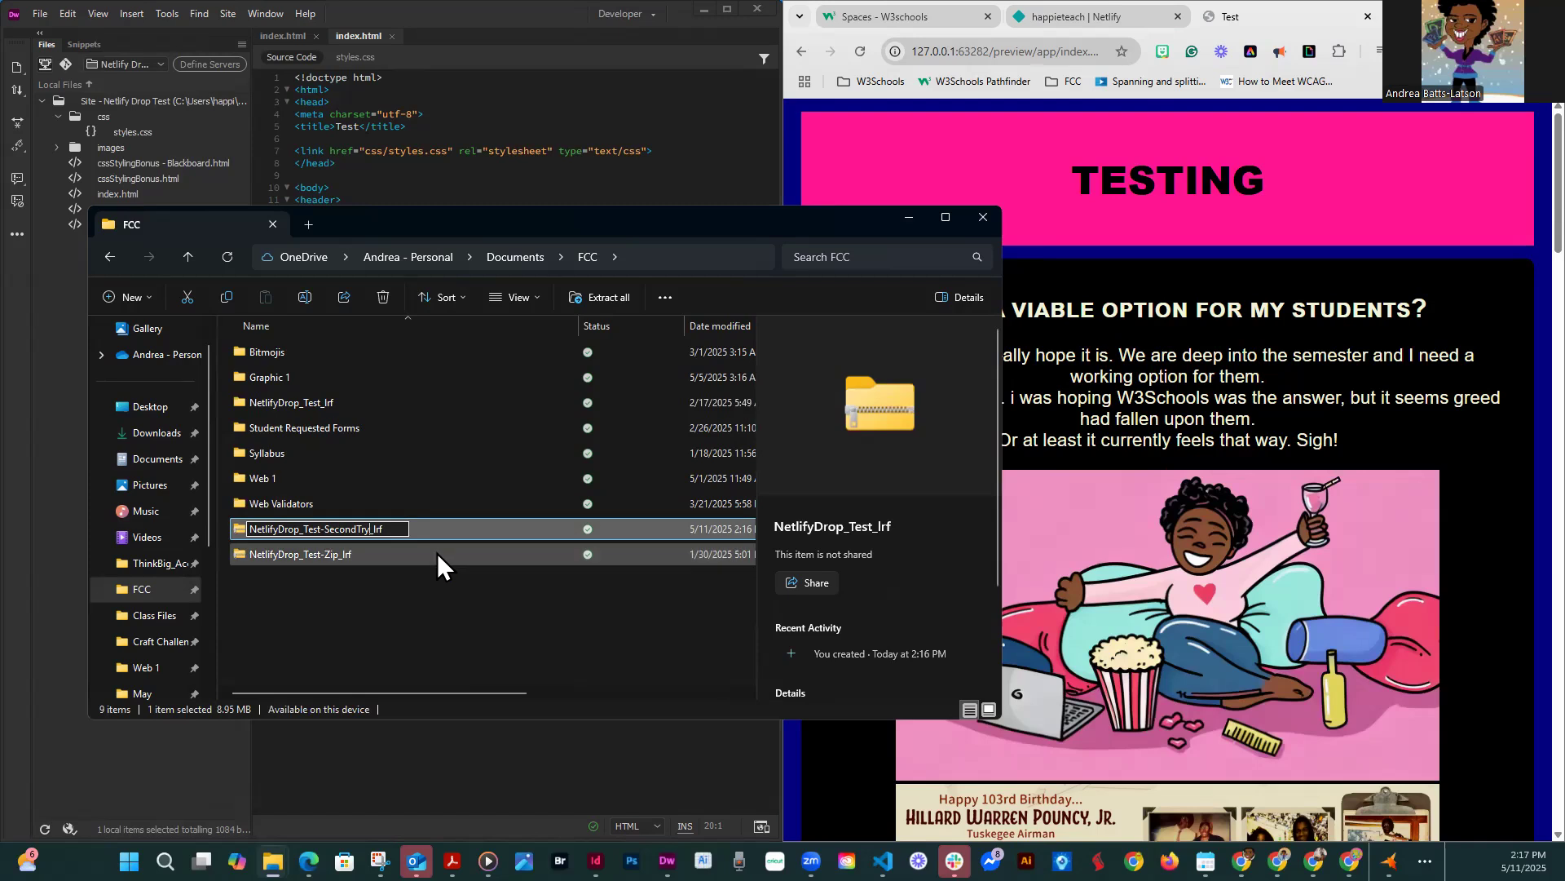
{"action": "key", "text": "Return"}
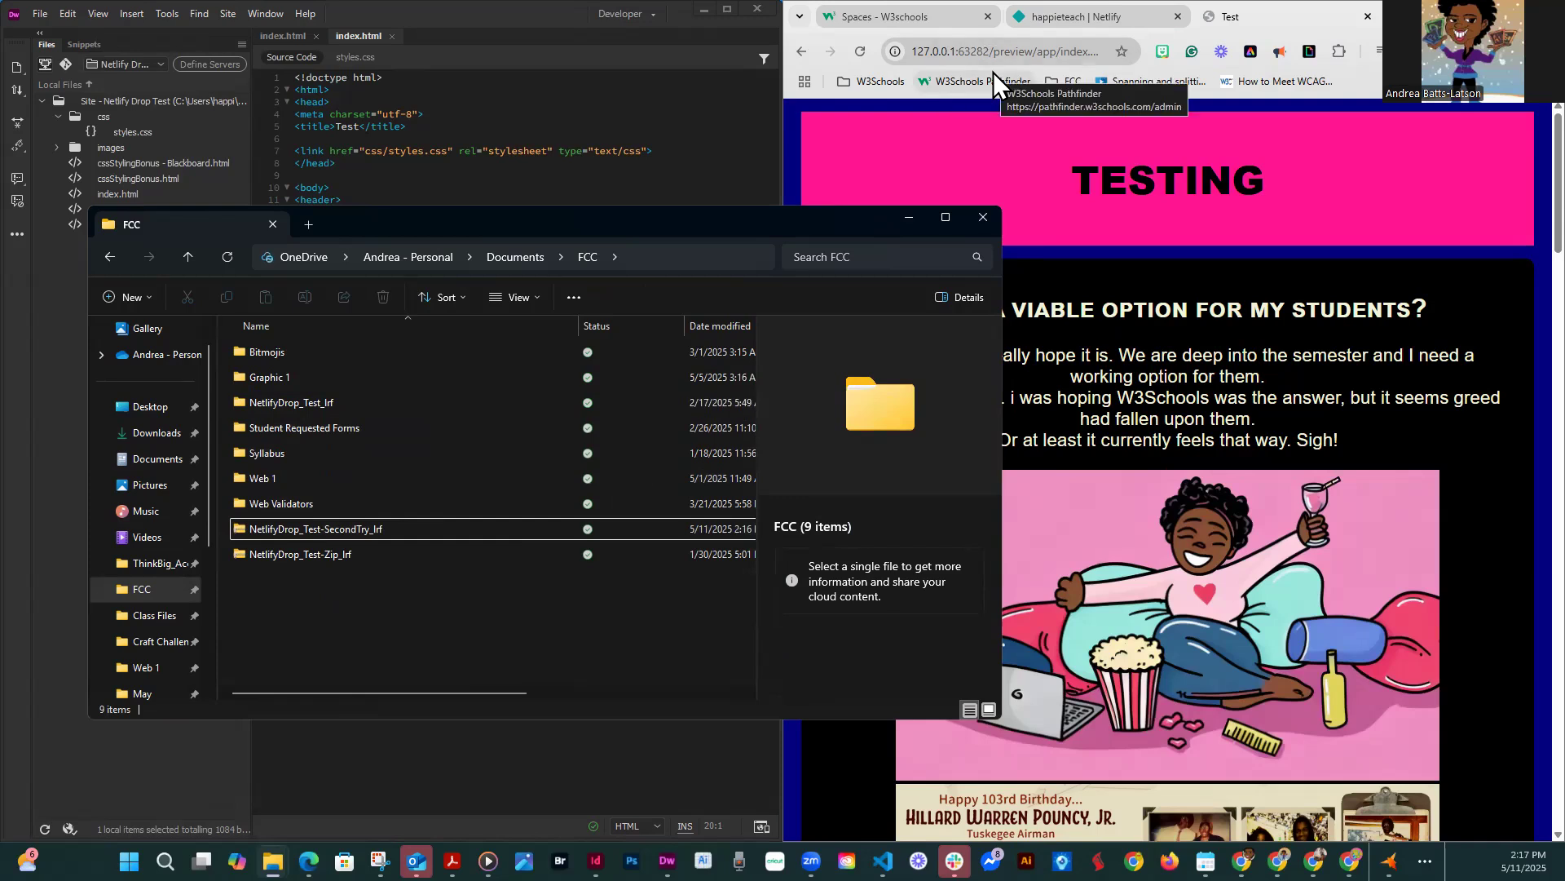
- Switch to W3Schools Spaces in the browser and start creating a new space
{"action": "mouse_move", "coordinate": [901, 18]}
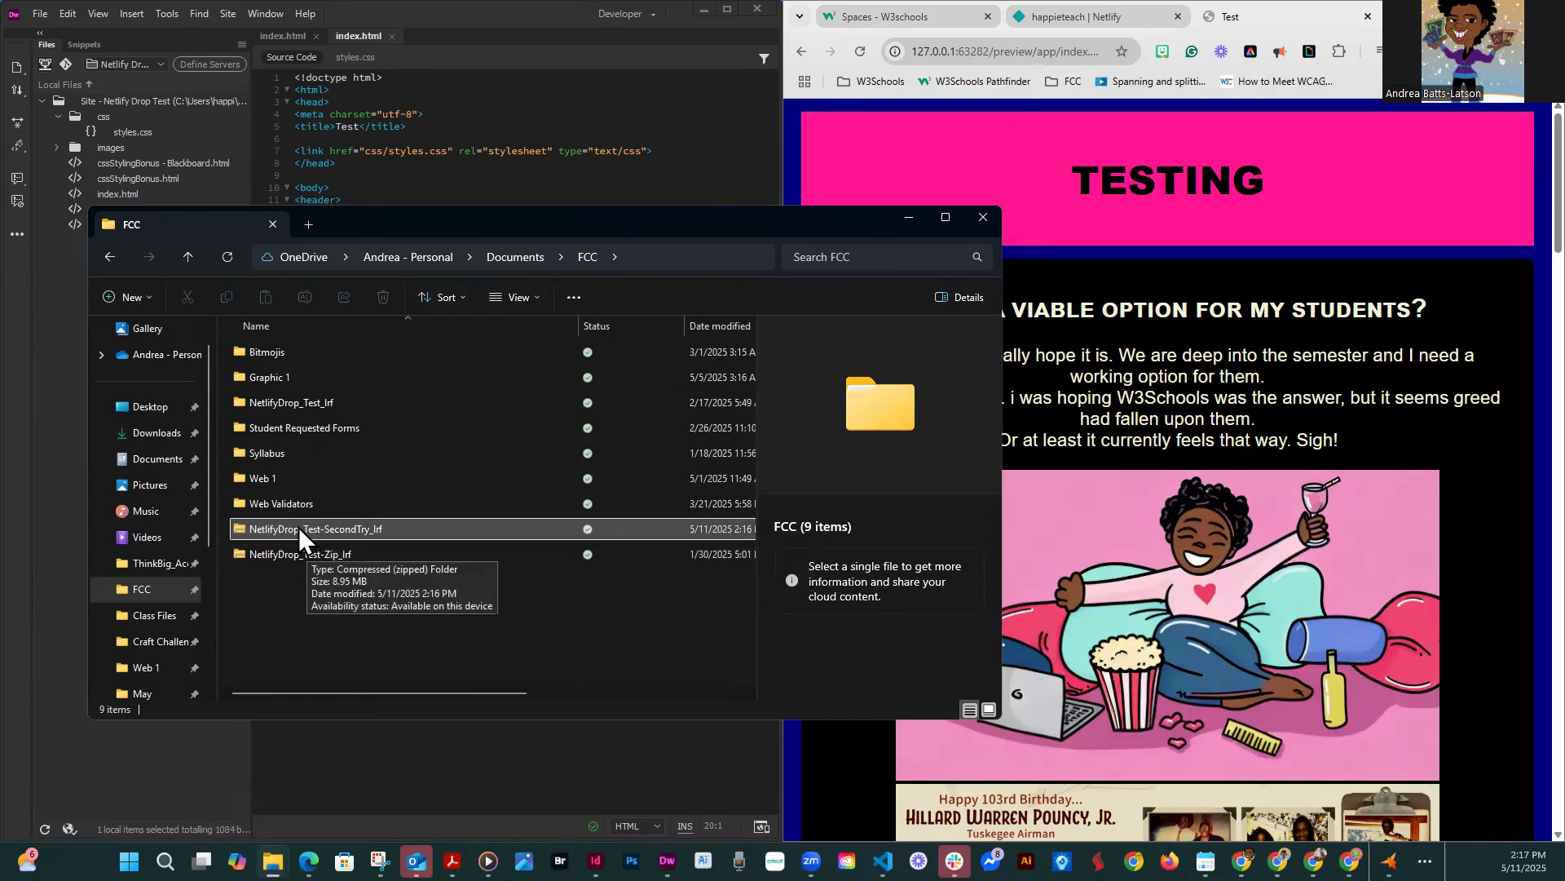
{"action": "left_click", "coordinate": [874, 16]}
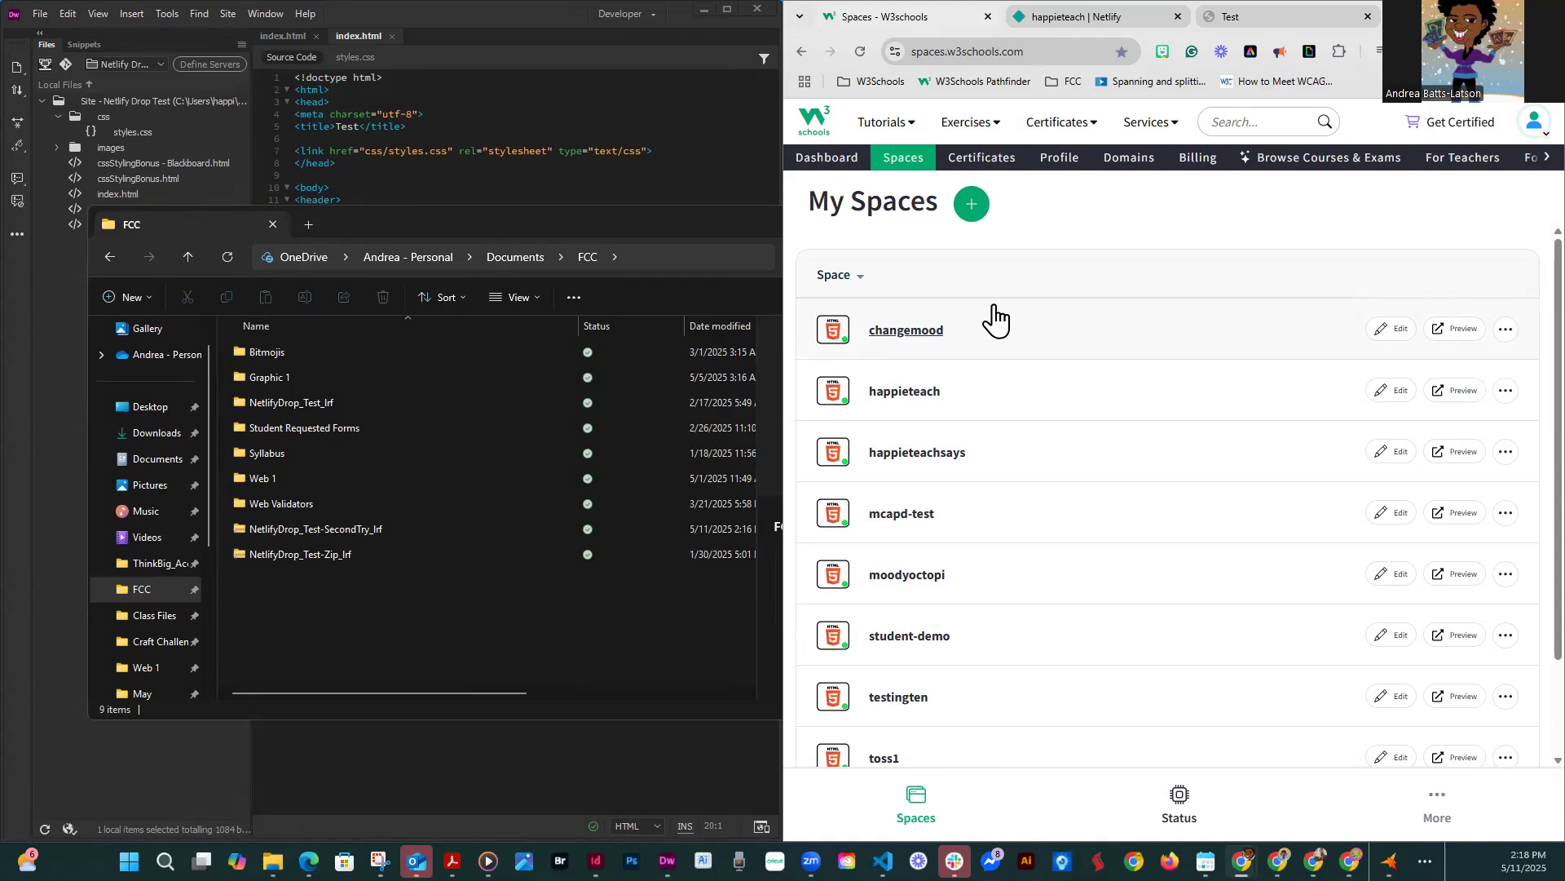
{"action": "left_click", "coordinate": [979, 208]}
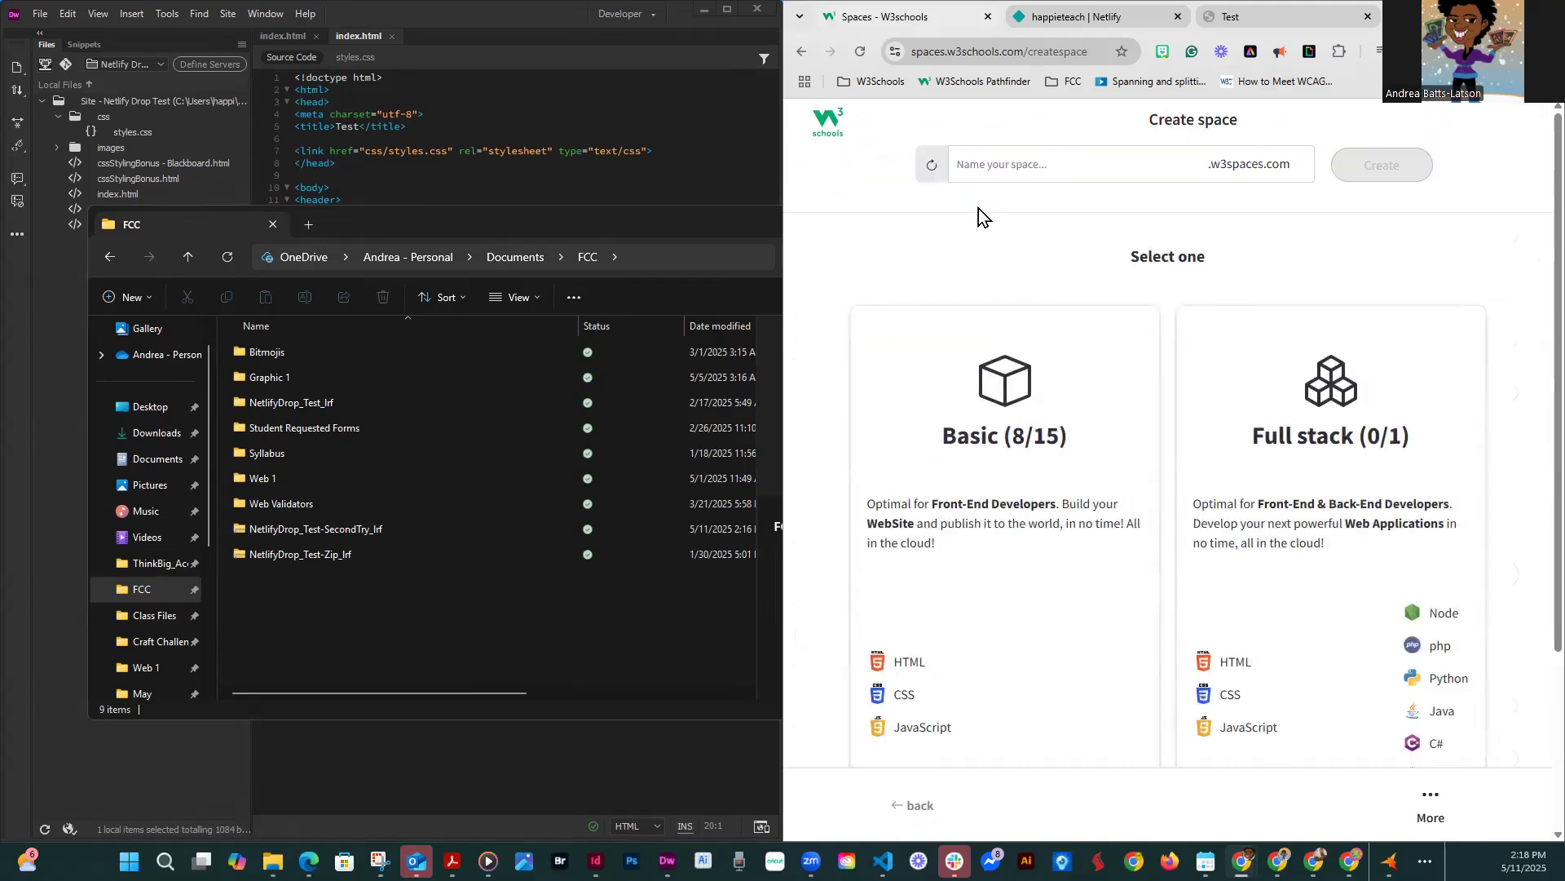
{"action": "left_click", "coordinate": [978, 159]}
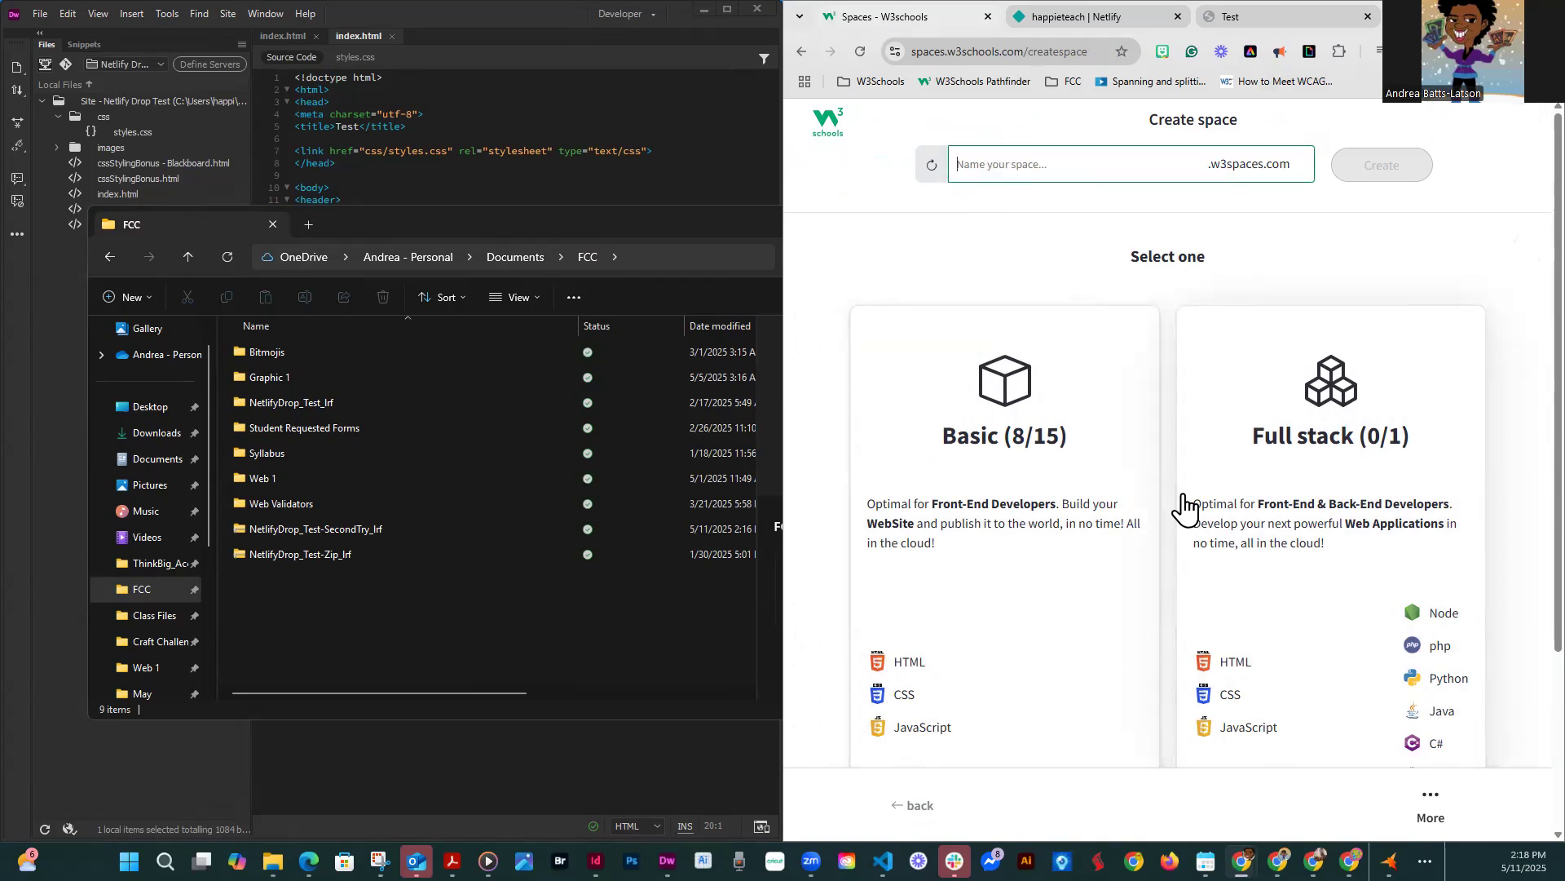
{"action": "type", "text": "Test"}
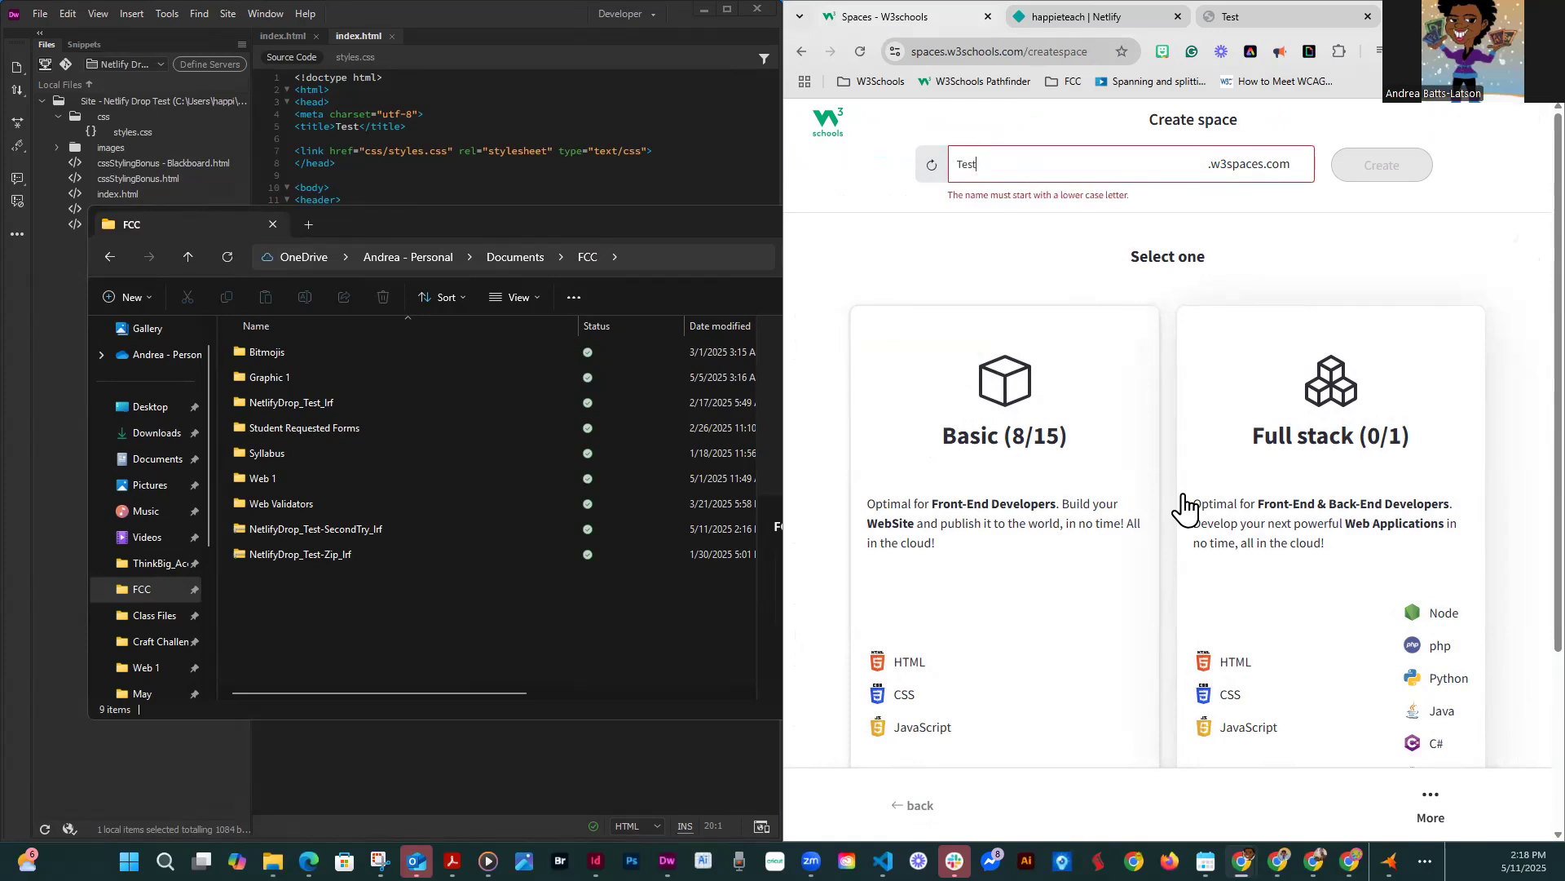
{"action": "type", "text": "_Teaty_Test"}
{"action": "key", "text": "BackSpace"}
{"action": "key", "text": "BackSpace"}
{"action": "key", "text": "BackSpace"}
{"action": "key", "text": "BackSpace"}
{"action": "key", "text": "BackSpace"}
{"action": "key", "text": "BackSpace"}
{"action": "key", "text": "BackSpace"}
{"action": "key", "text": "BackSpace"}
{"action": "key", "text": "BackSpace"}
{"action": "key", "text": "BackSpace"}
{"action": "key", "text": "BackSpace"}
{"action": "key", "text": "BackSpace"}
{"action": "key", "text": "BackSpace"}
{"action": "key", "text": "BackSpace"}
{"action": "key", "text": "BackSpace"}
{"action": "type", "text": "tex"}
{"action": "type", "text": "t"}
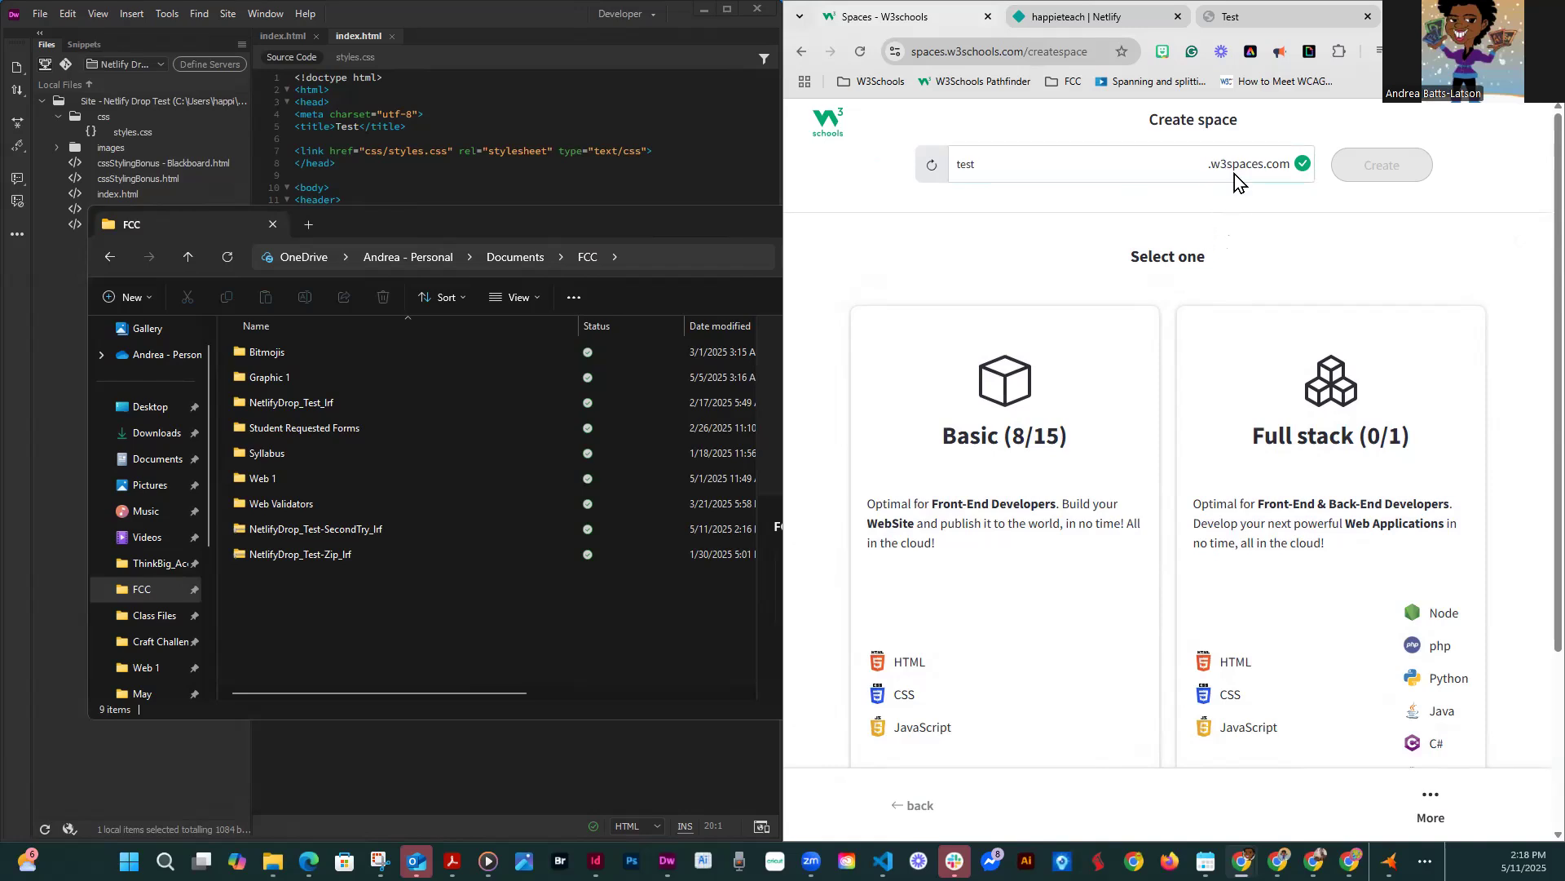
{"action": "left_click", "coordinate": [1163, 166]}
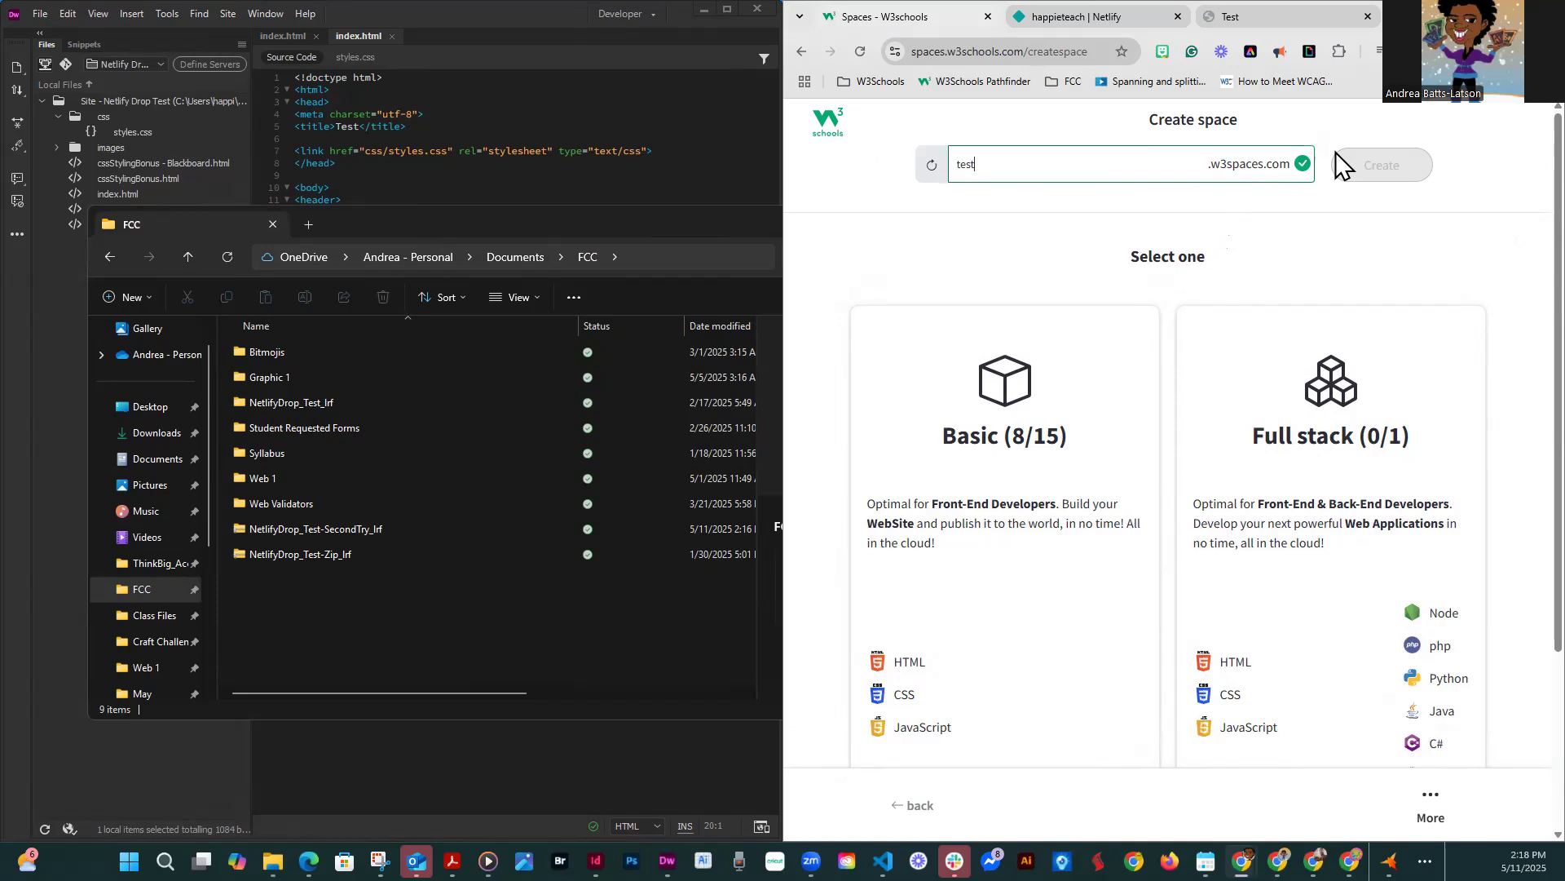
{"action": "type", "text": "testT"}
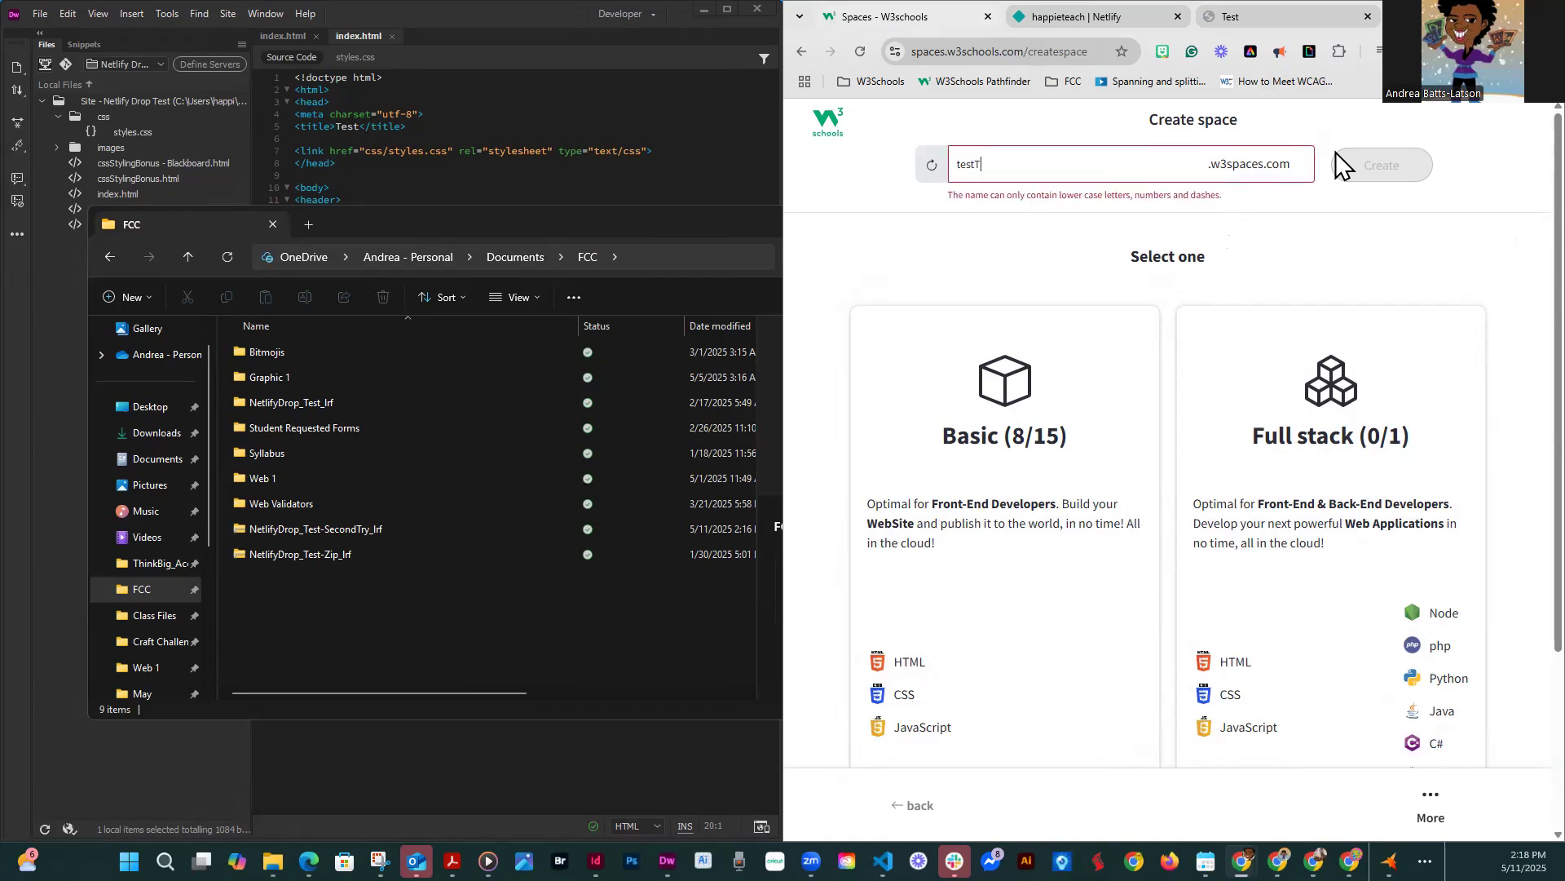
{"action": "key", "text": "BackSpace"}
{"action": "type", "text": "Te"}
{"action": "key", "text": "BackSpace"}
{"action": "key", "text": "BackSpace"}
{"action": "key", "text": "BackSpace"}
{"action": "type", "text": "test"}
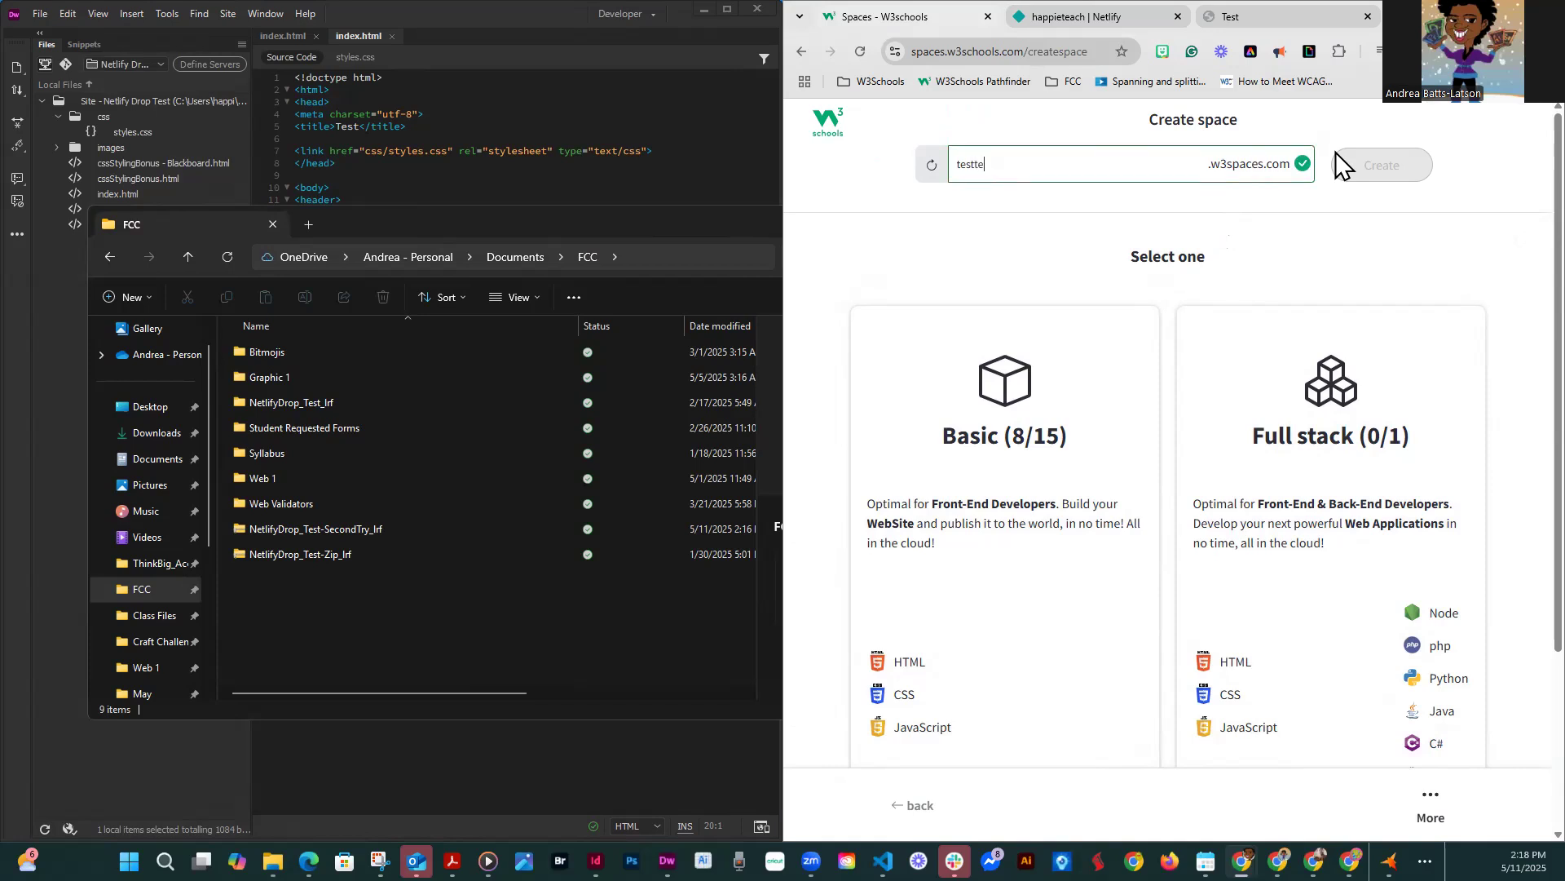
{"action": "type", "text": "te"}
- Name the new space "testingforstudents"
{"action": "double_click", "coordinate": [1082, 158]}
{"action": "type", "text": "testingforstudents"}
{"action": "scroll", "coordinate": [1167, 489], "scroll_direction": "down", "scroll_amount": 1}
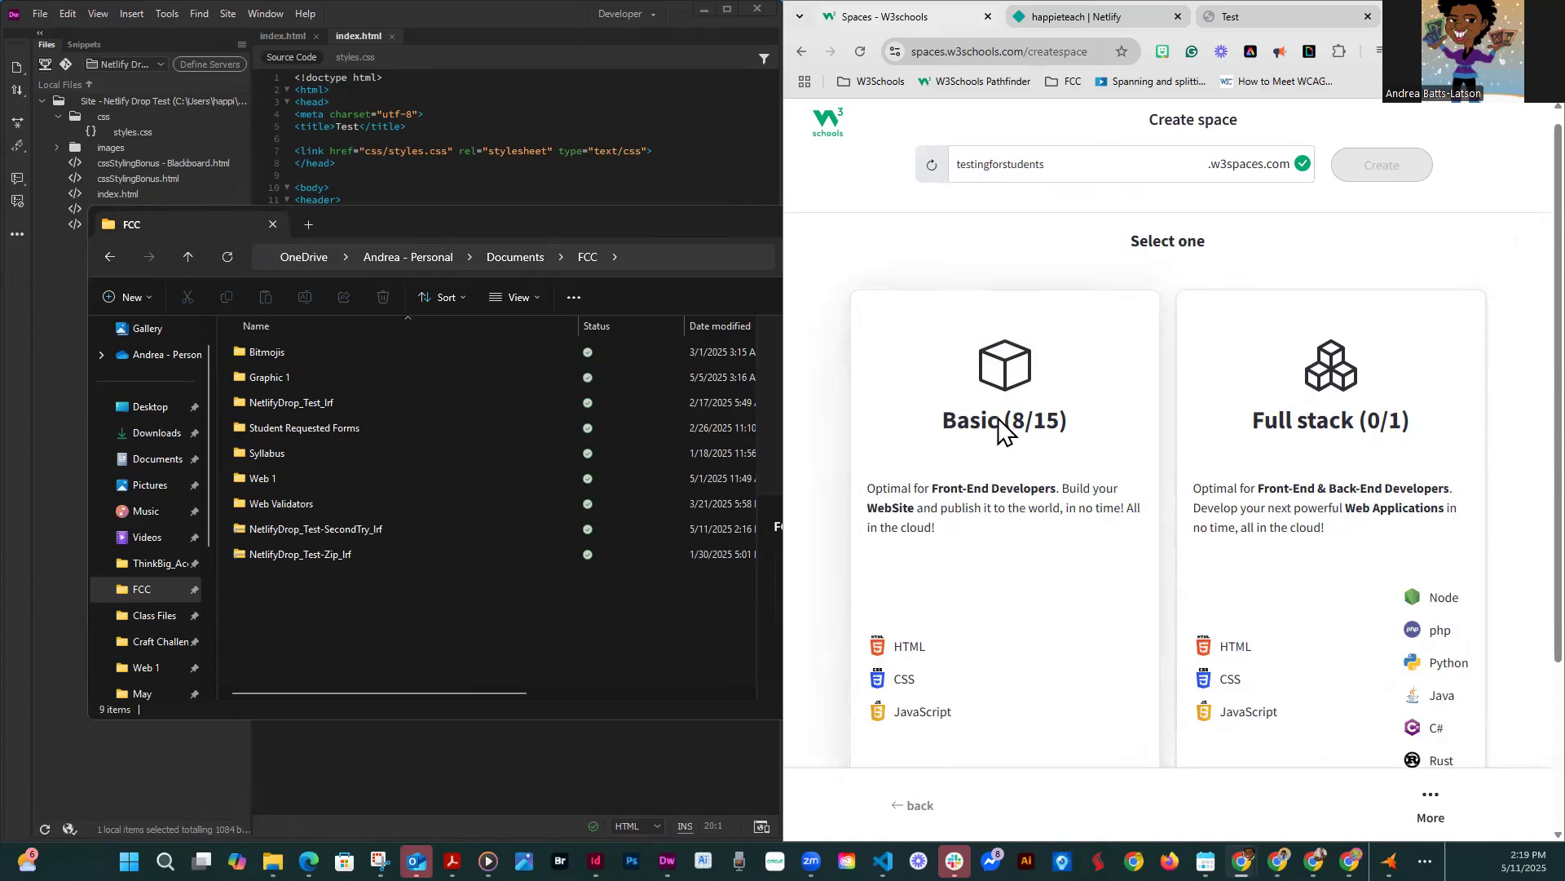
{"action": "scroll", "coordinate": [999, 408], "scroll_direction": "down", "scroll_amount": 2}
{"action": "scroll", "coordinate": [1011, 384], "scroll_direction": "up", "scroll_amount": 2}
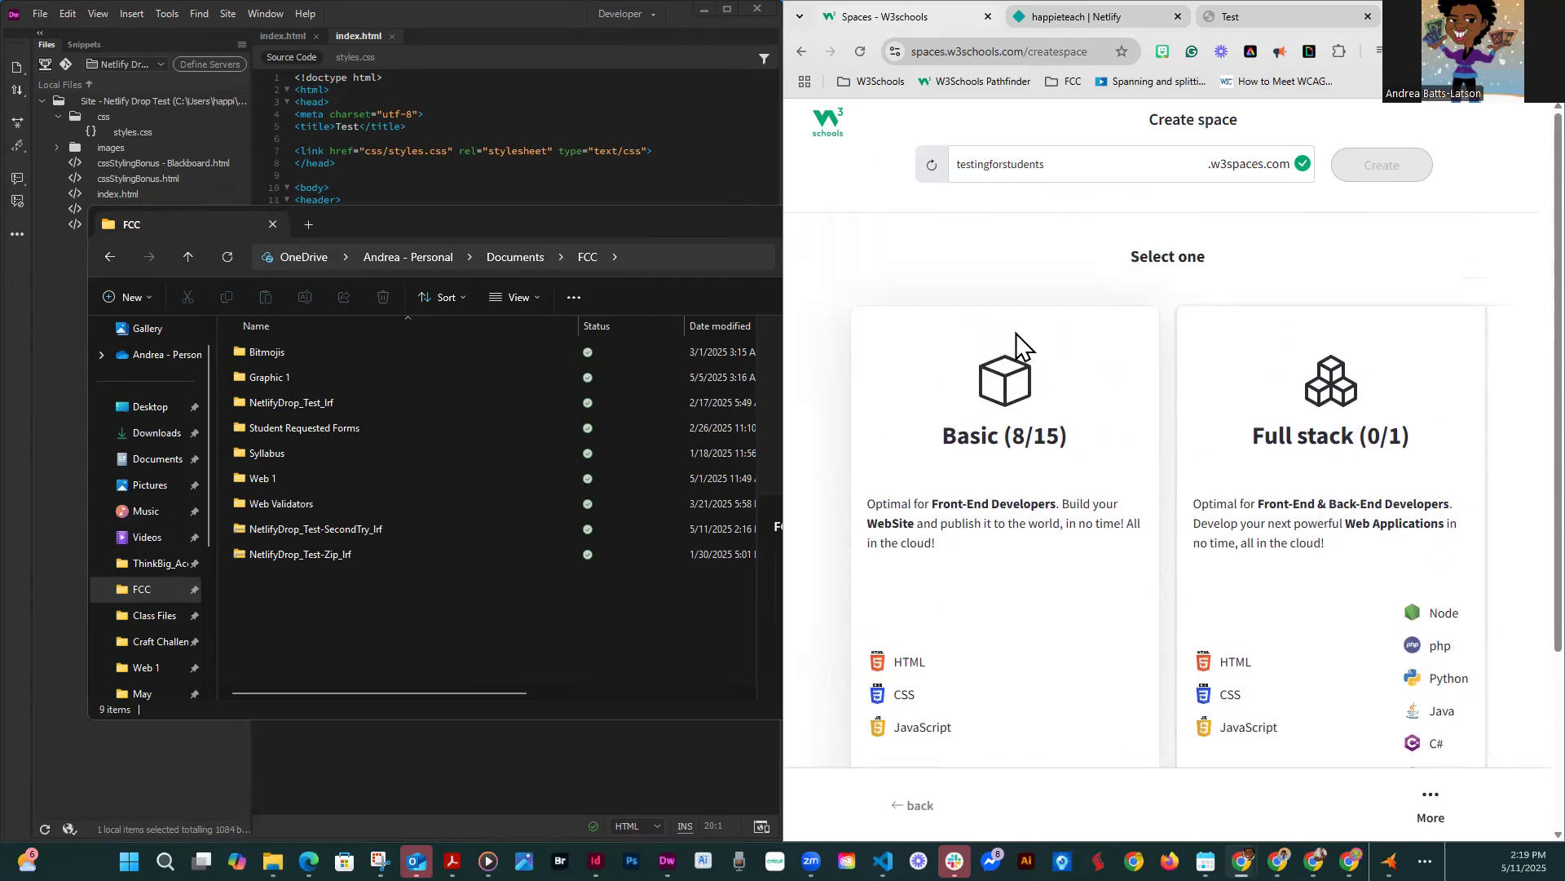
{"action": "left_click_drag", "start_coordinate": [1066, 164], "coordinate": [918, 184]}
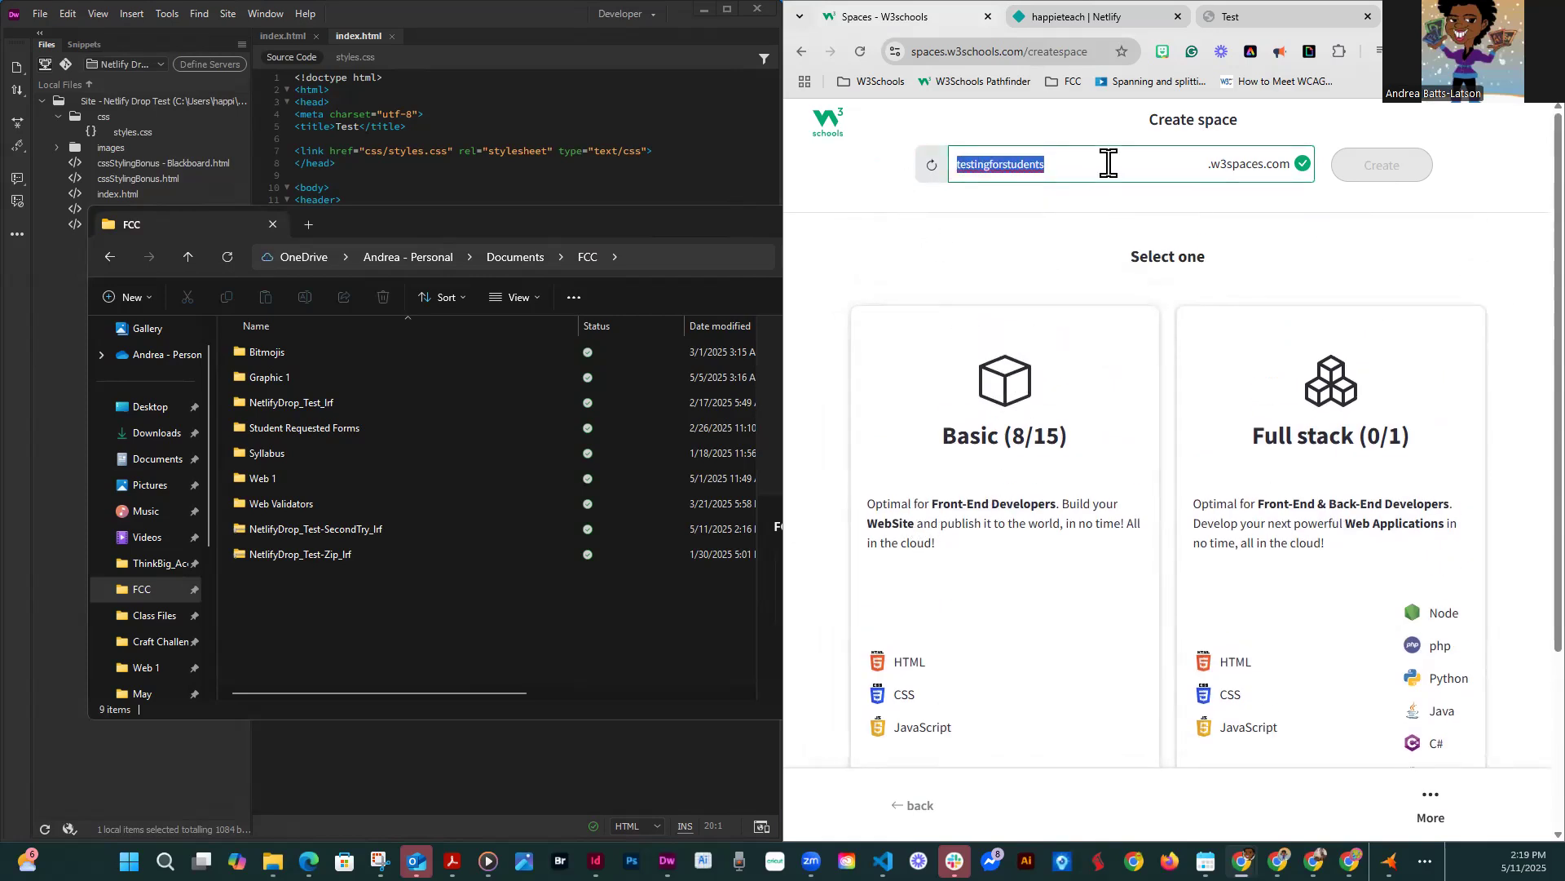
{"action": "left_click", "coordinate": [1009, 263]}
- Choose the Basic space type with the Blank template with HTML structure
{"action": "scroll", "coordinate": [970, 326], "scroll_direction": "down", "scroll_amount": 3}
{"action": "scroll", "coordinate": [962, 392], "scroll_direction": "up", "scroll_amount": 2}
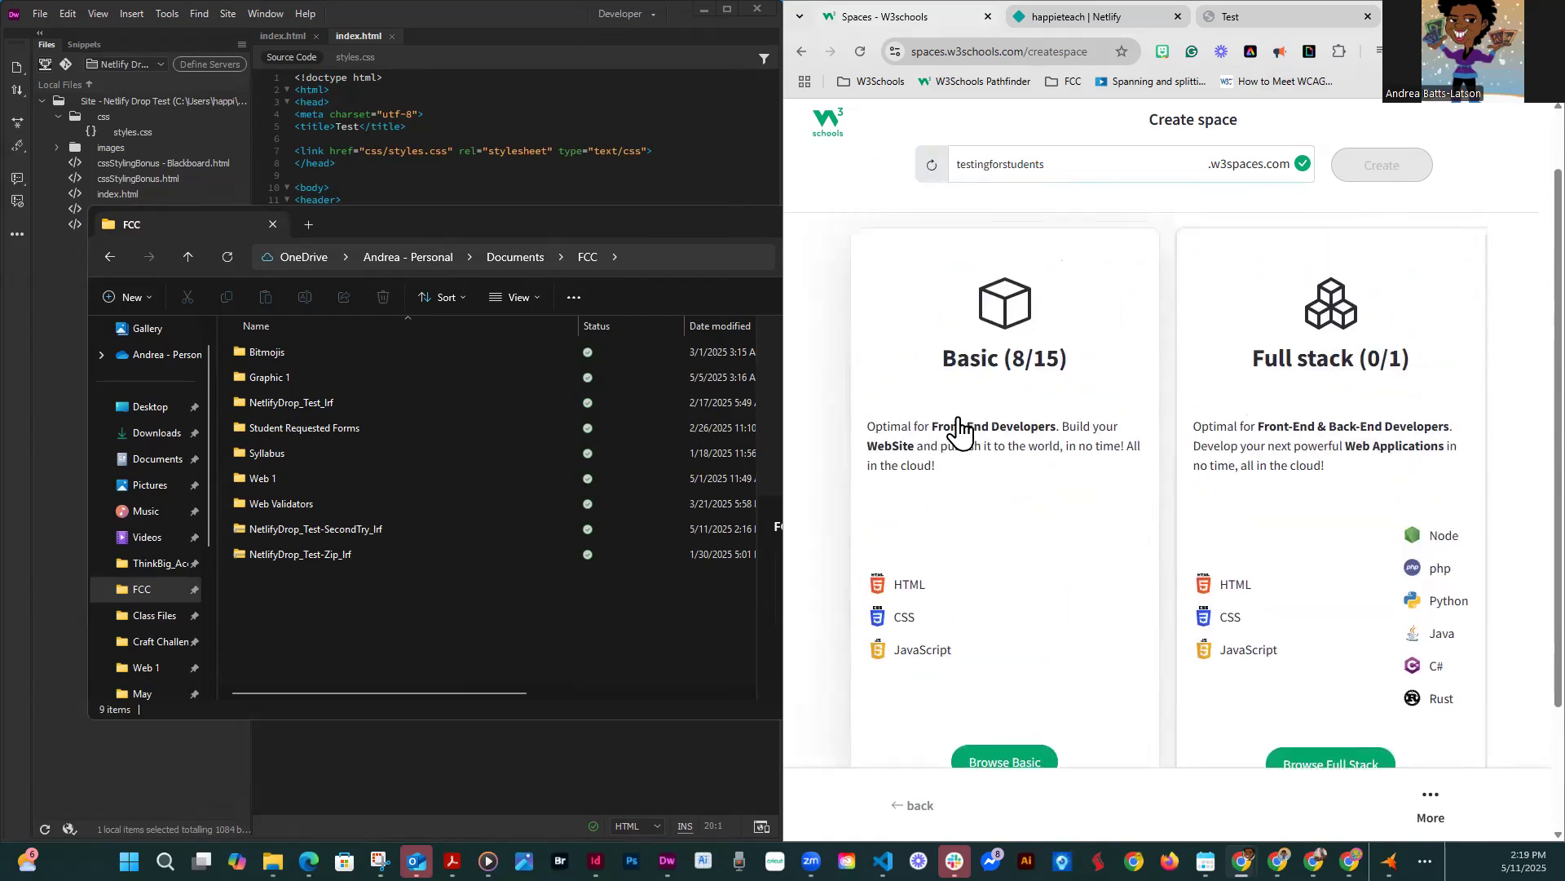
{"action": "left_click", "coordinate": [1003, 401]}
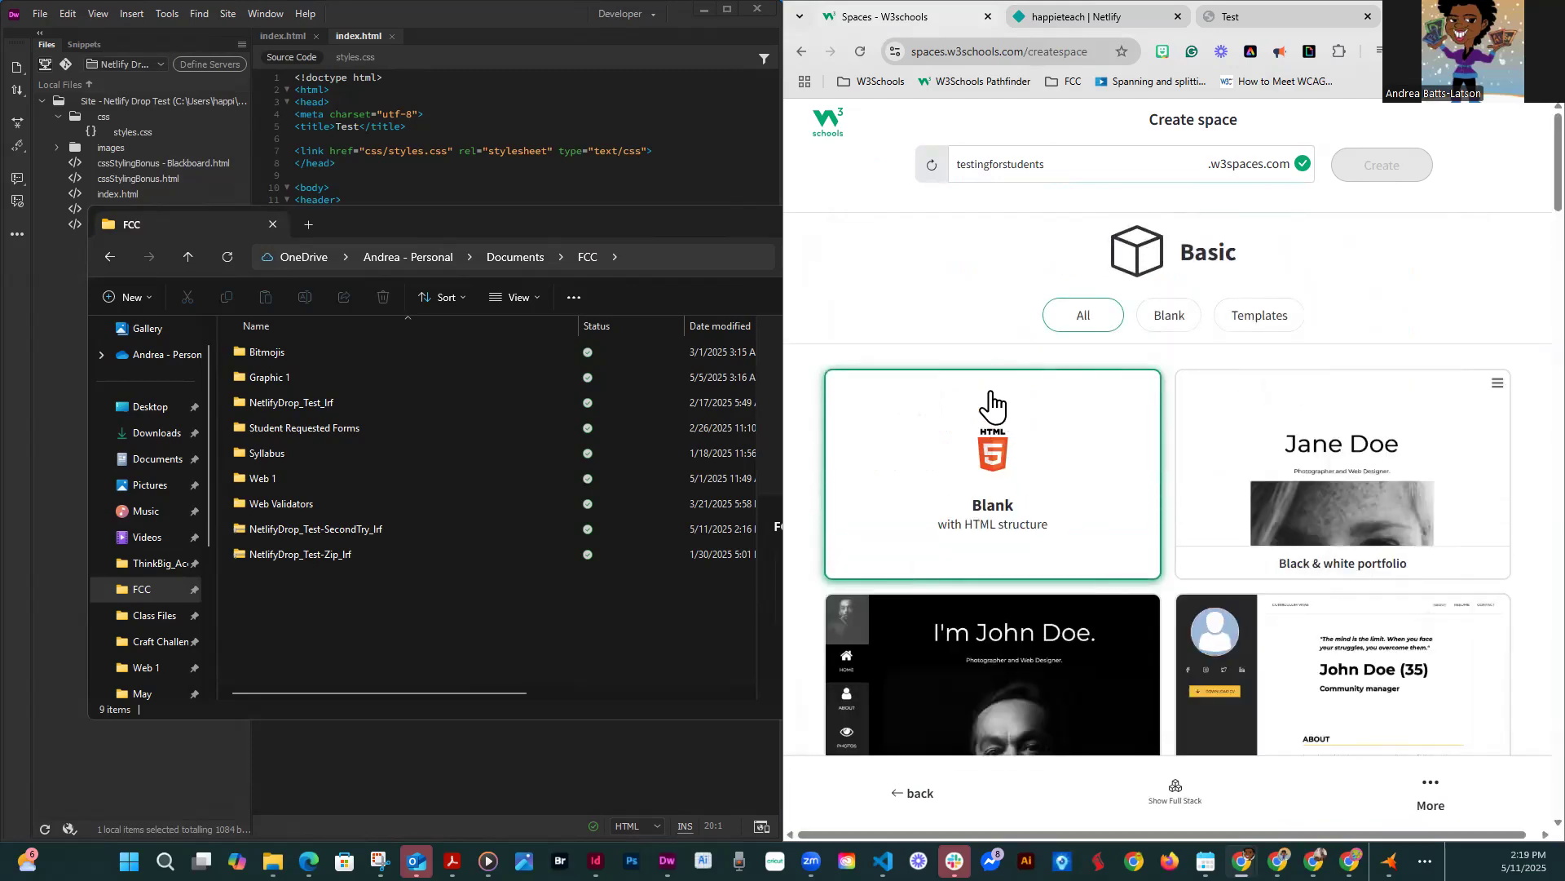
{"action": "scroll", "coordinate": [934, 438], "scroll_direction": "down", "scroll_amount": 2}
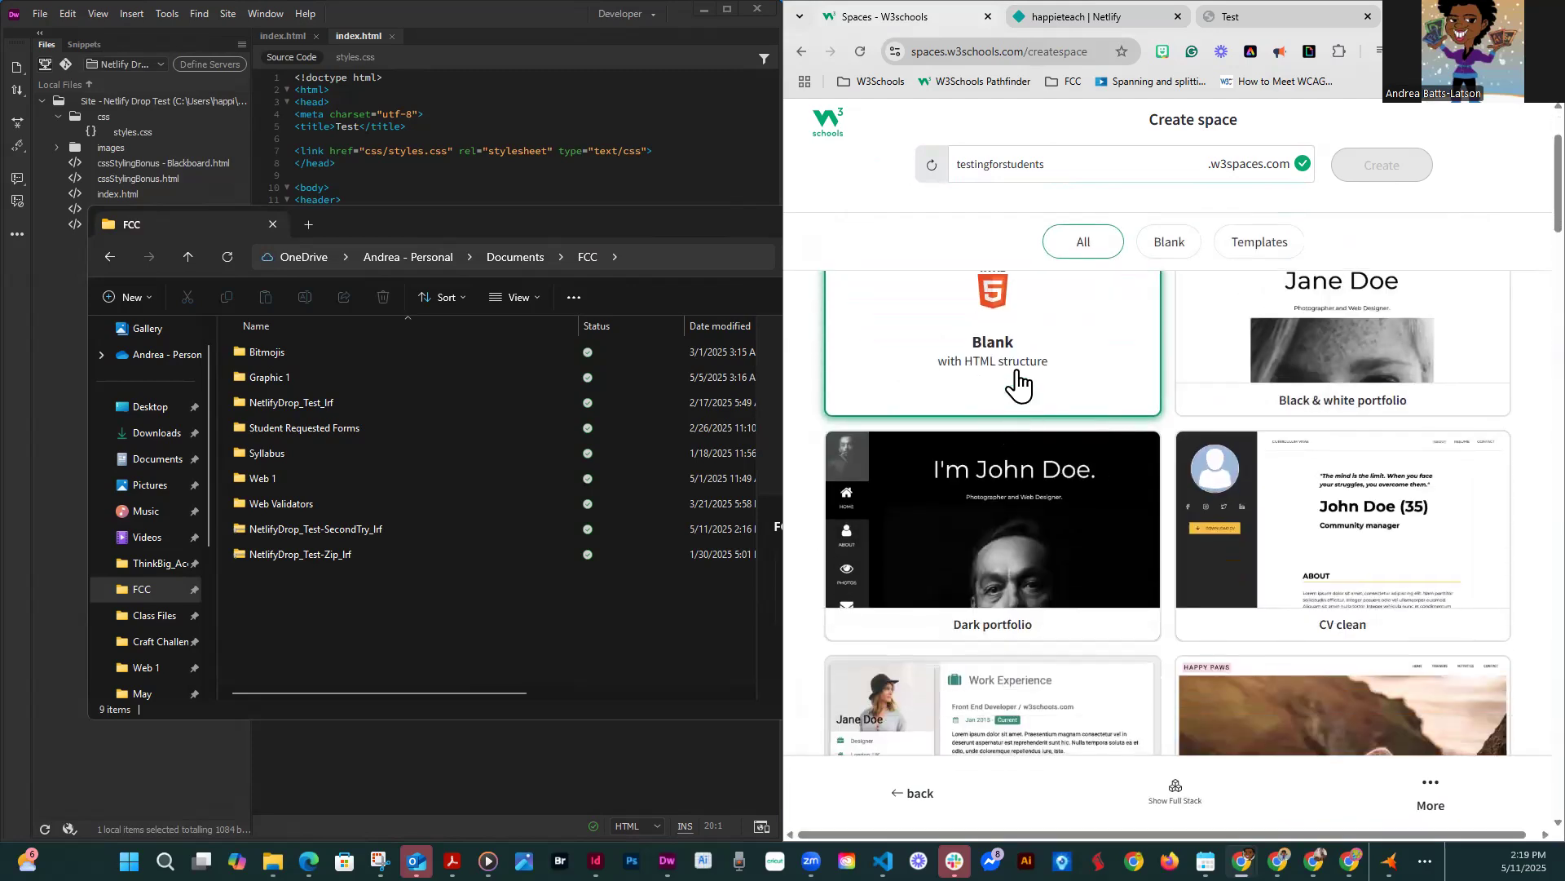
{"action": "left_click", "coordinate": [1019, 383]}
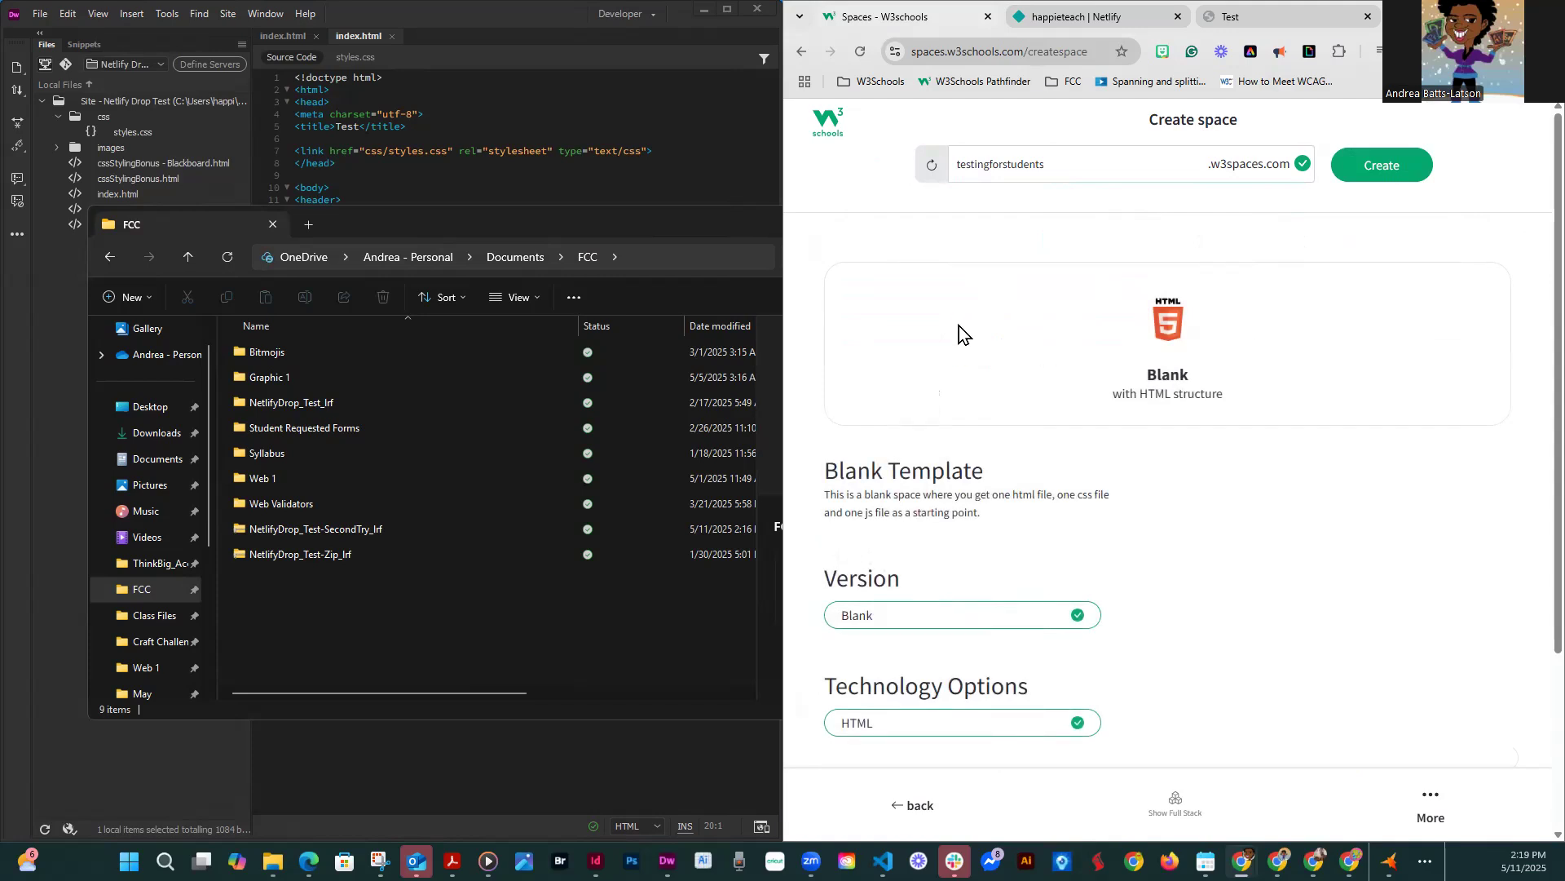
- Review the Blank template's options, then create the space at testingforstudents.w3spaces.com and confirm its creation
{"action": "scroll", "coordinate": [974, 305], "scroll_direction": "down", "scroll_amount": 2}
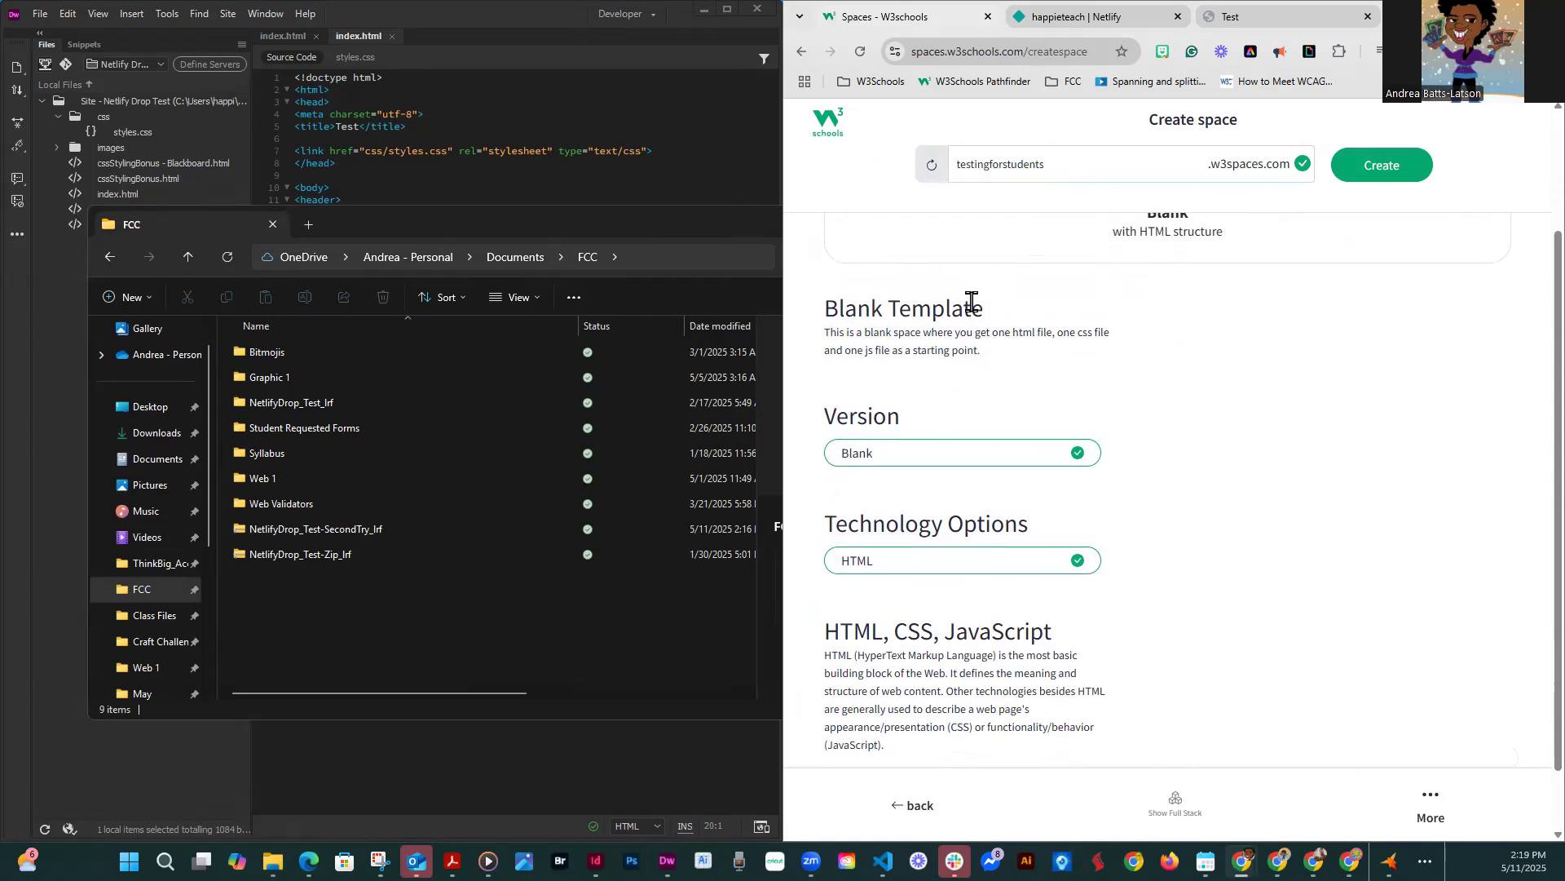
{"action": "scroll", "coordinate": [972, 305], "scroll_direction": "up", "scroll_amount": 2}
{"action": "left_click", "coordinate": [1378, 168]}
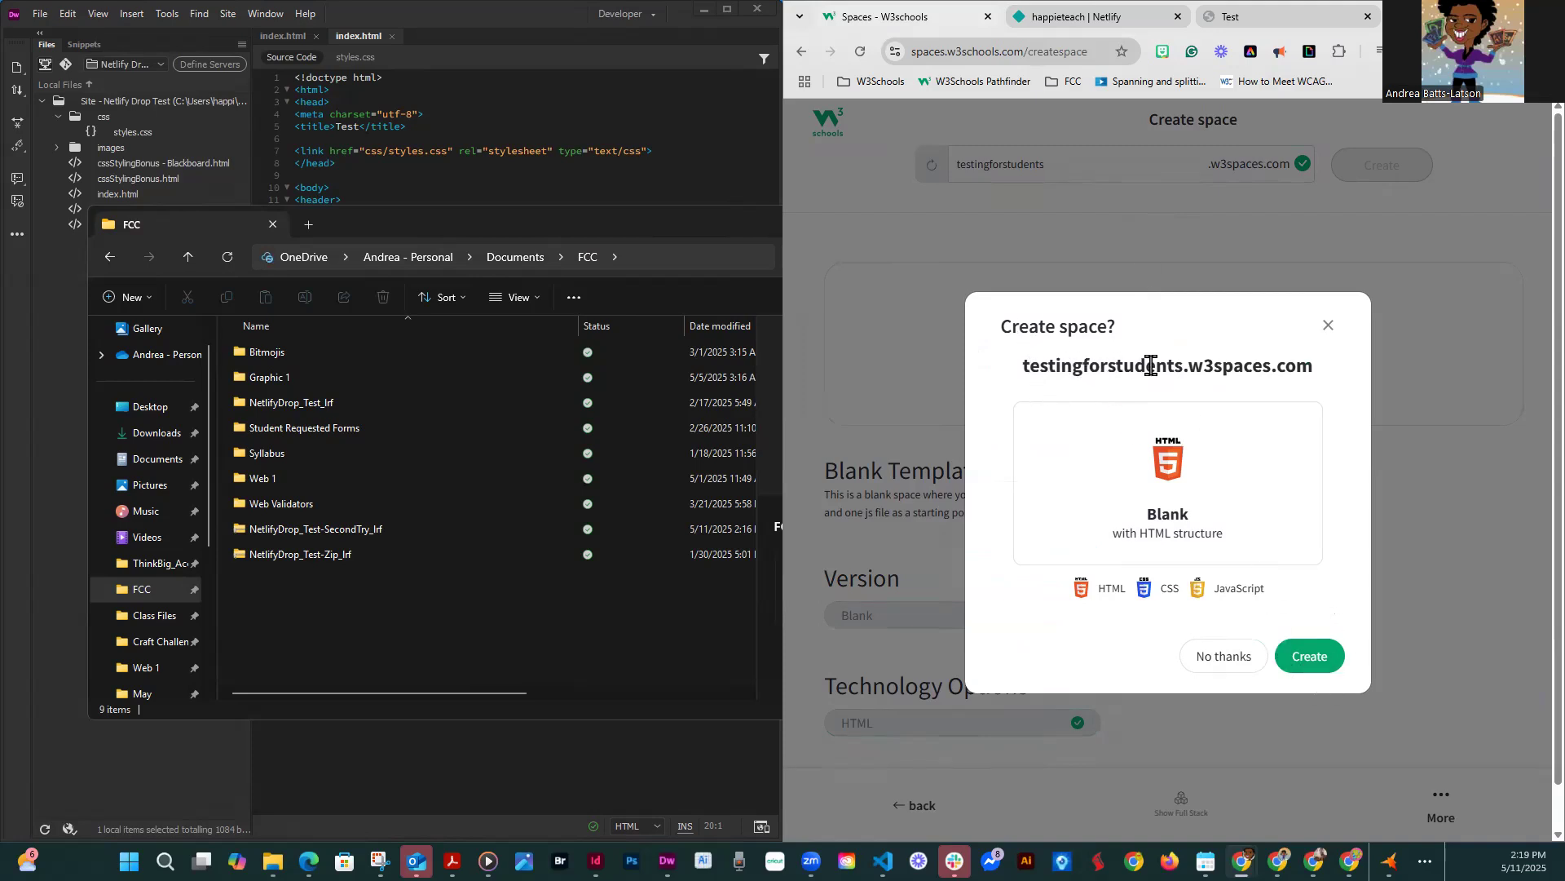
{"action": "left_click_drag", "start_coordinate": [1328, 374], "coordinate": [1028, 367]}
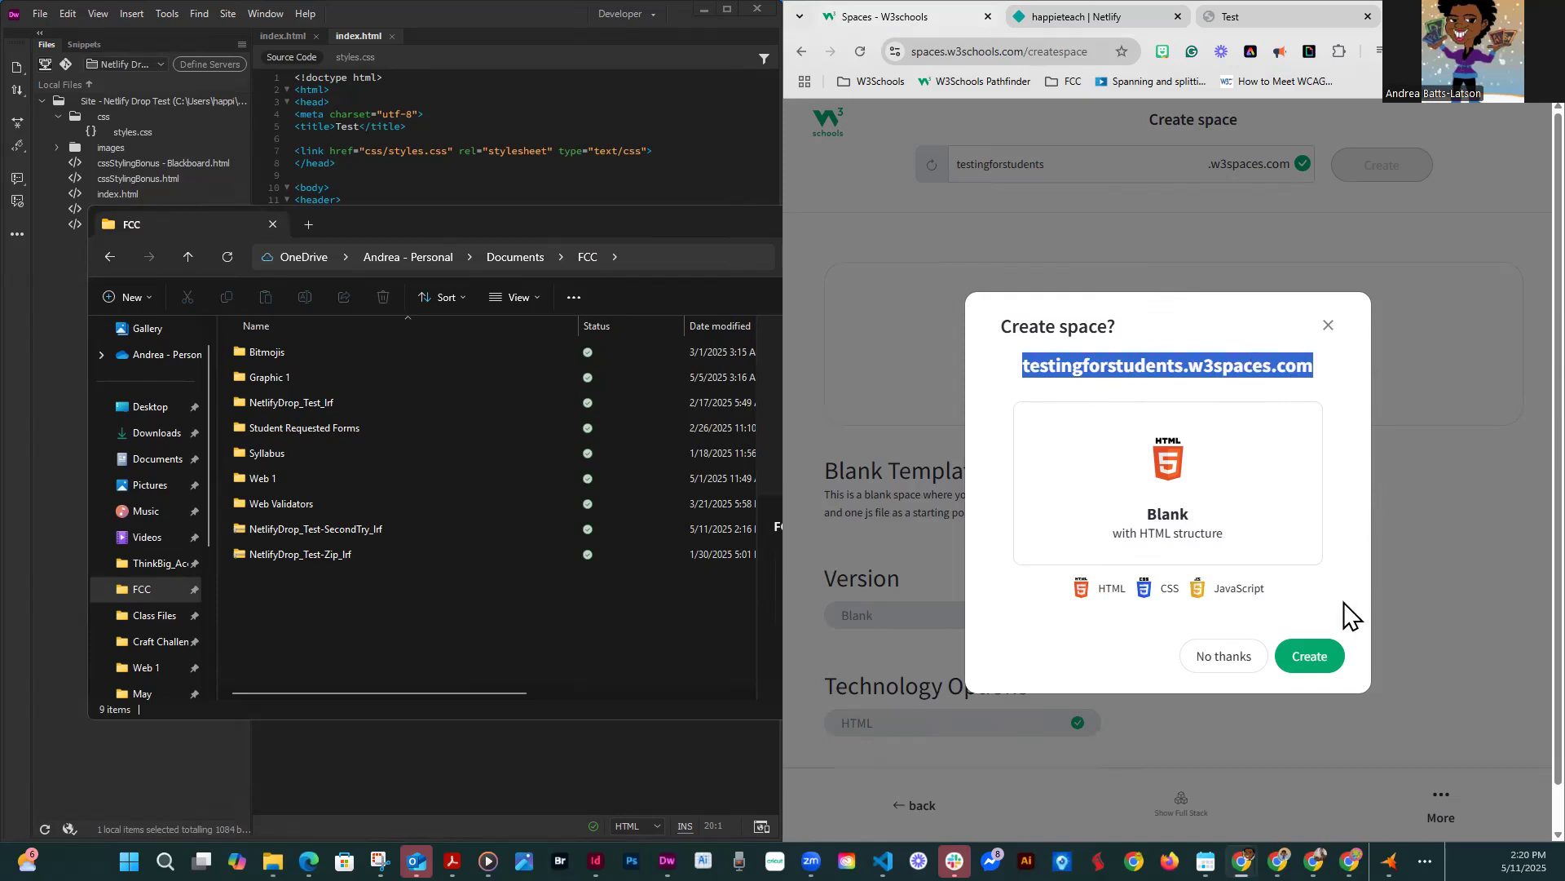
{"action": "left_click", "coordinate": [1309, 654]}
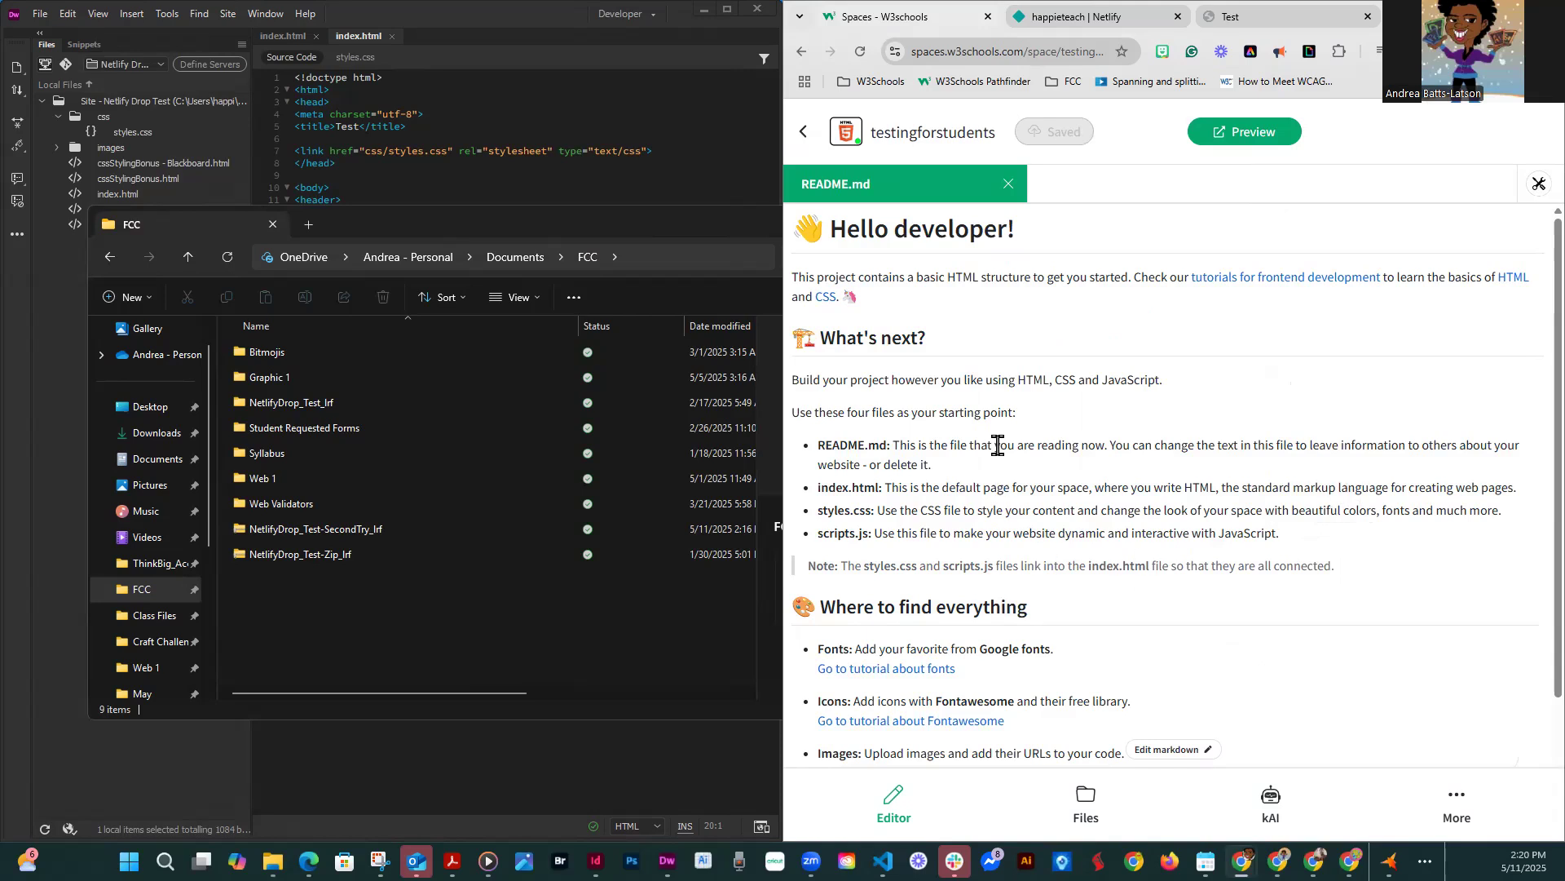
- Read through the new space's README.md and close the file
{"action": "scroll", "coordinate": [952, 398], "scroll_direction": "down", "scroll_amount": 2}
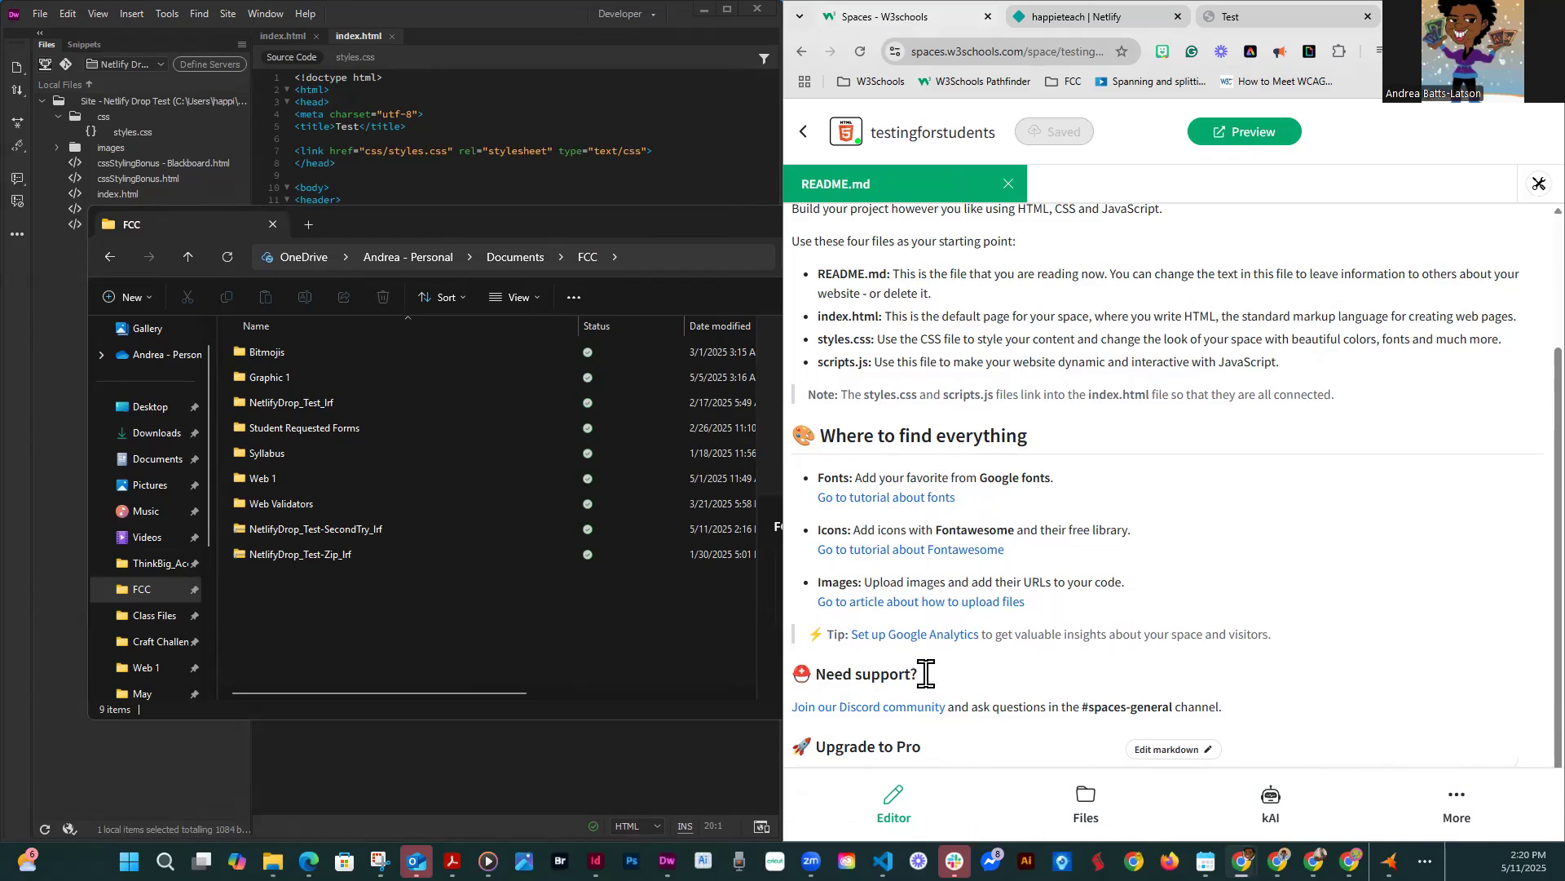
{"action": "scroll", "coordinate": [988, 571], "scroll_direction": "up", "scroll_amount": 2}
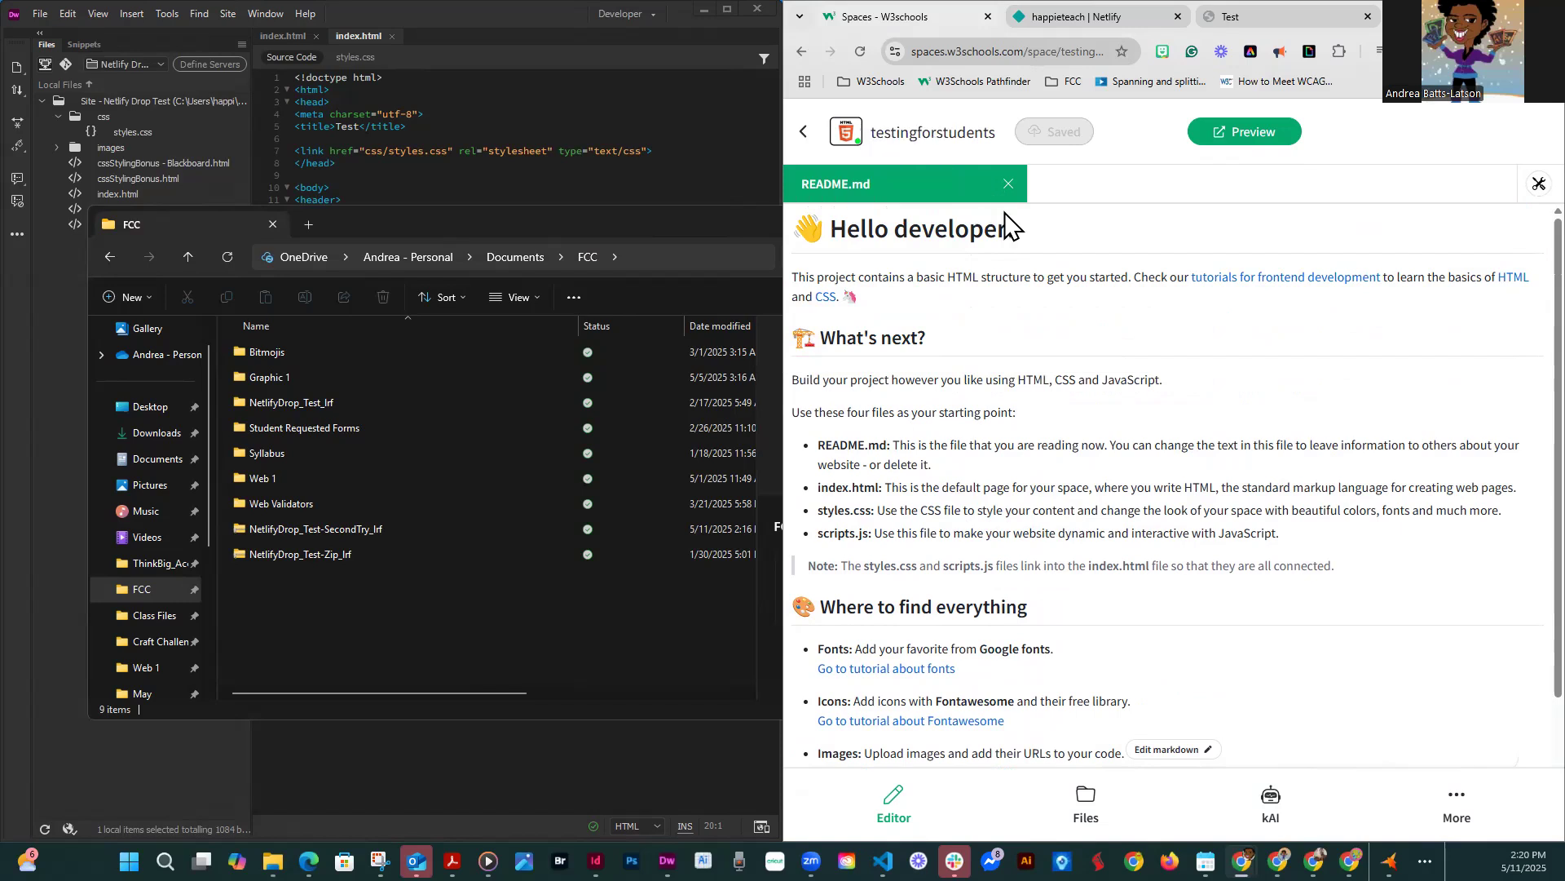
{"action": "left_click", "coordinate": [1008, 186]}
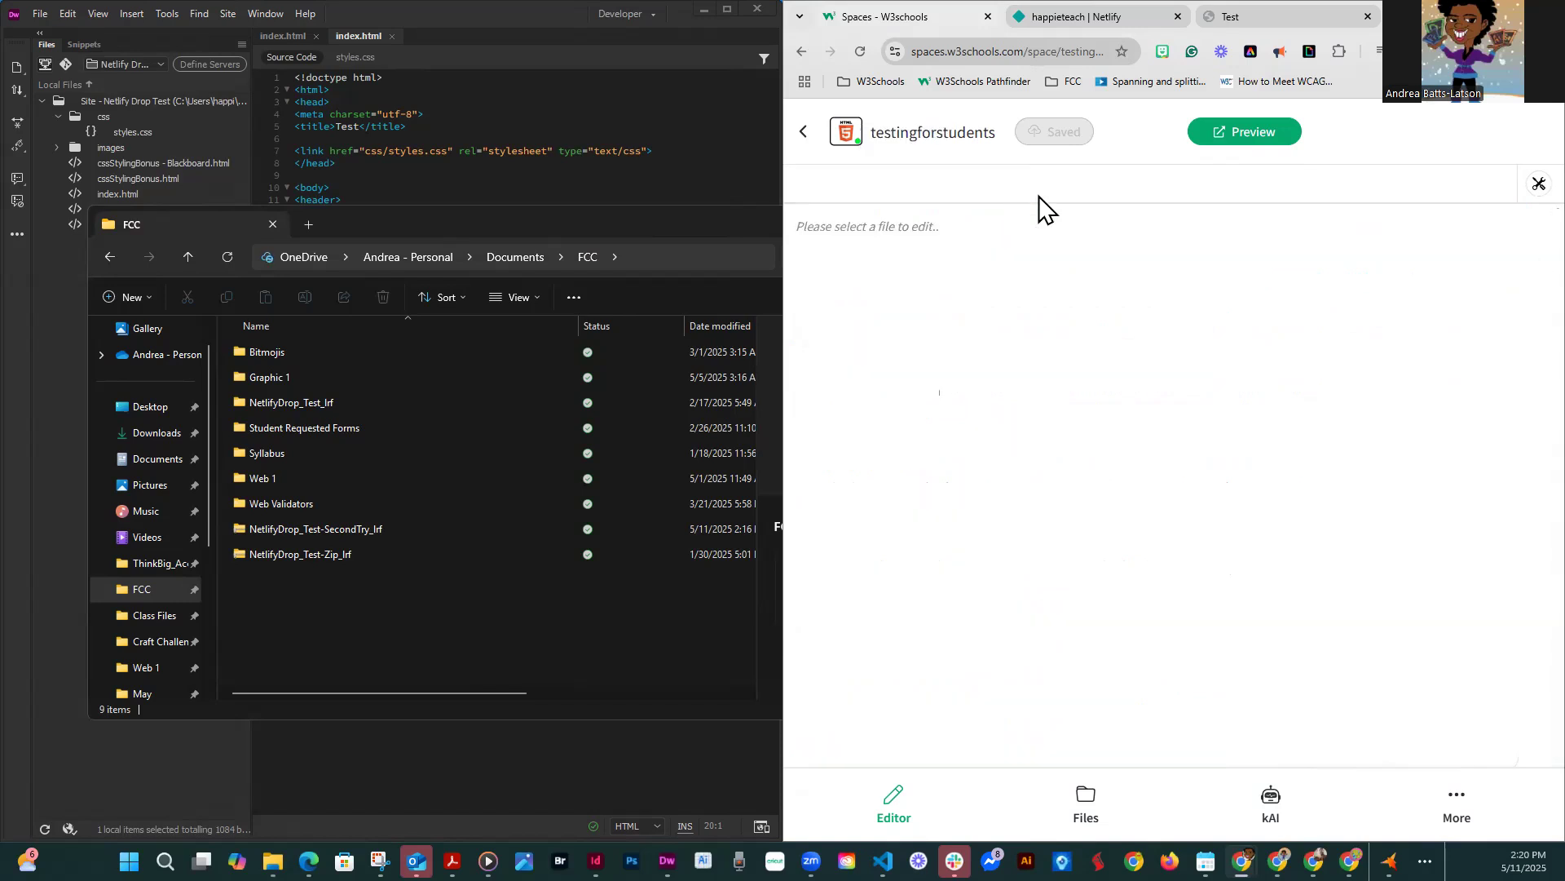
- Preview the testingforstudents site in the browser and return to the space's editor
{"action": "left_click", "coordinate": [1235, 134]}
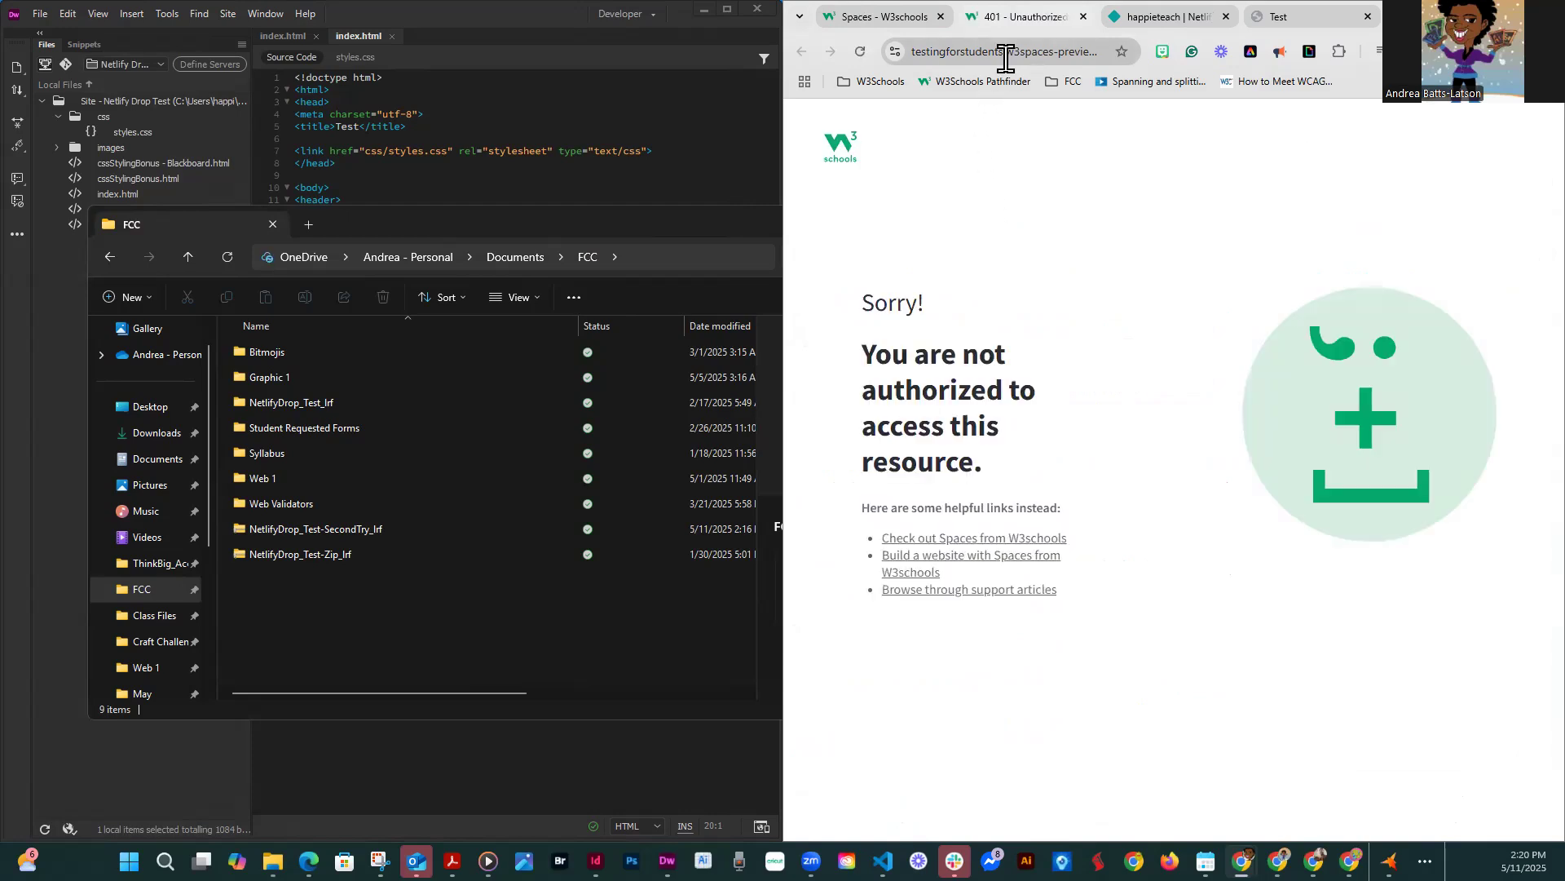
{"action": "left_click", "coordinate": [1083, 17]}
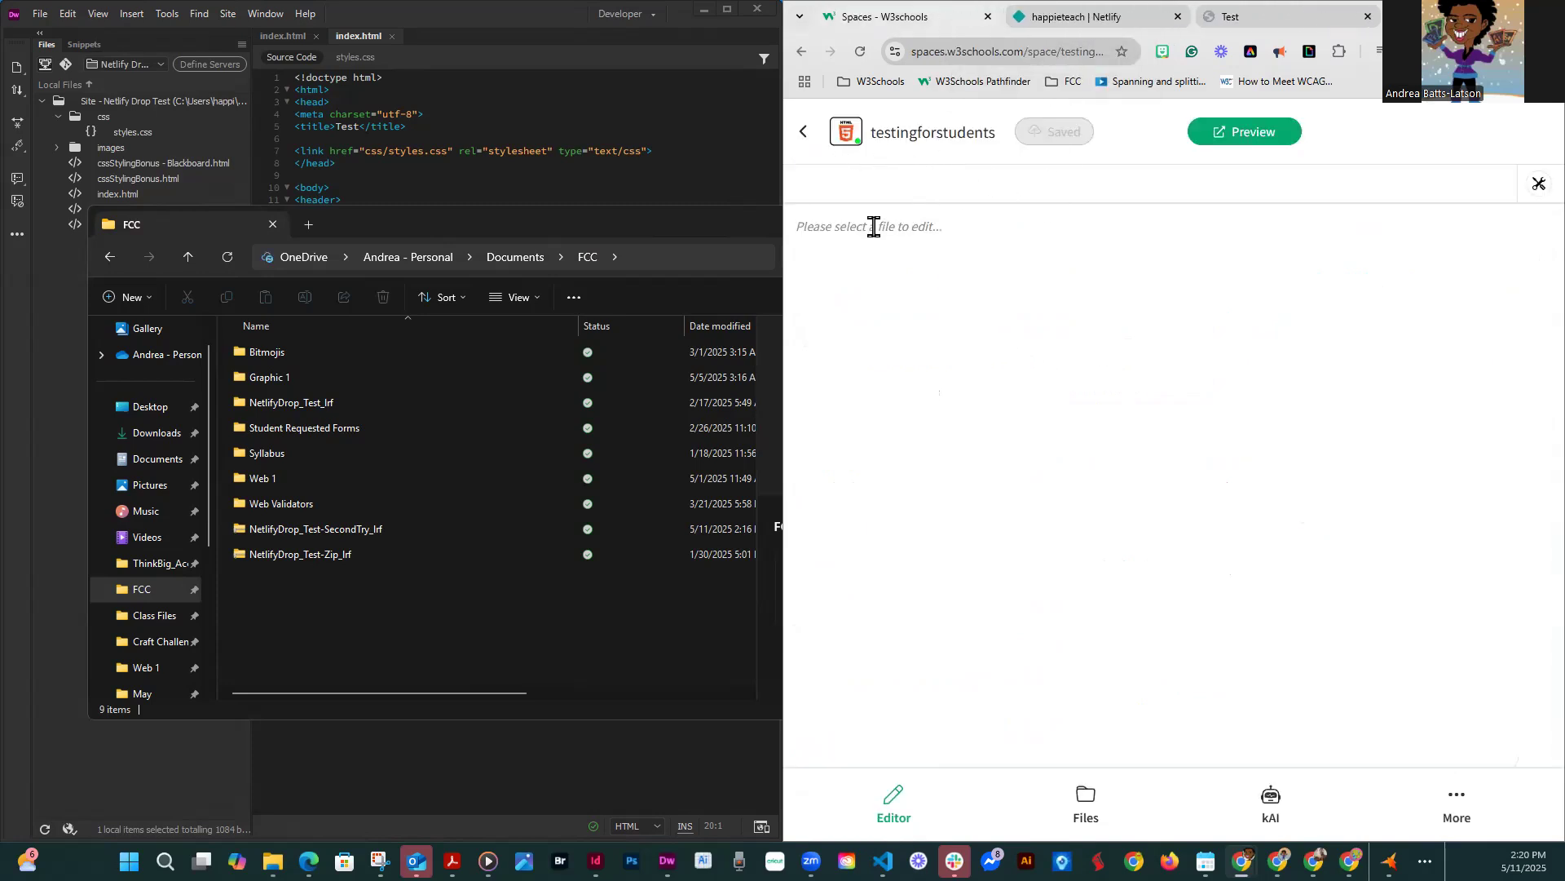
{"action": "left_click_drag", "start_coordinate": [888, 224], "coordinate": [995, 248]}
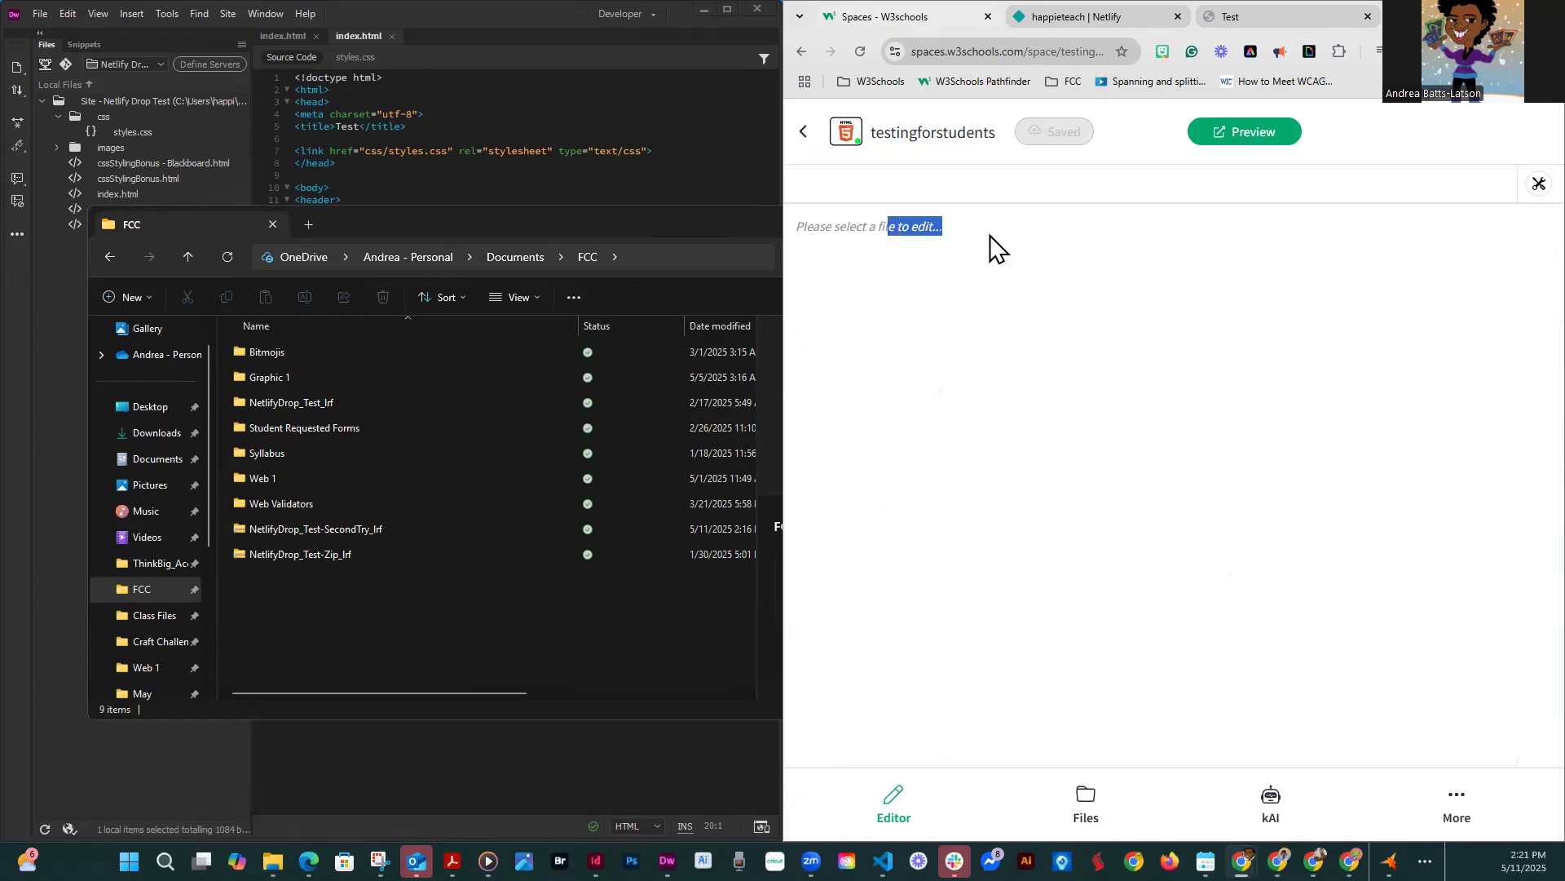
- View the testingforstudents space's file list and check which management options README.md offers
{"action": "left_click", "coordinate": [882, 222]}
{"action": "left_click", "coordinate": [1082, 799]}
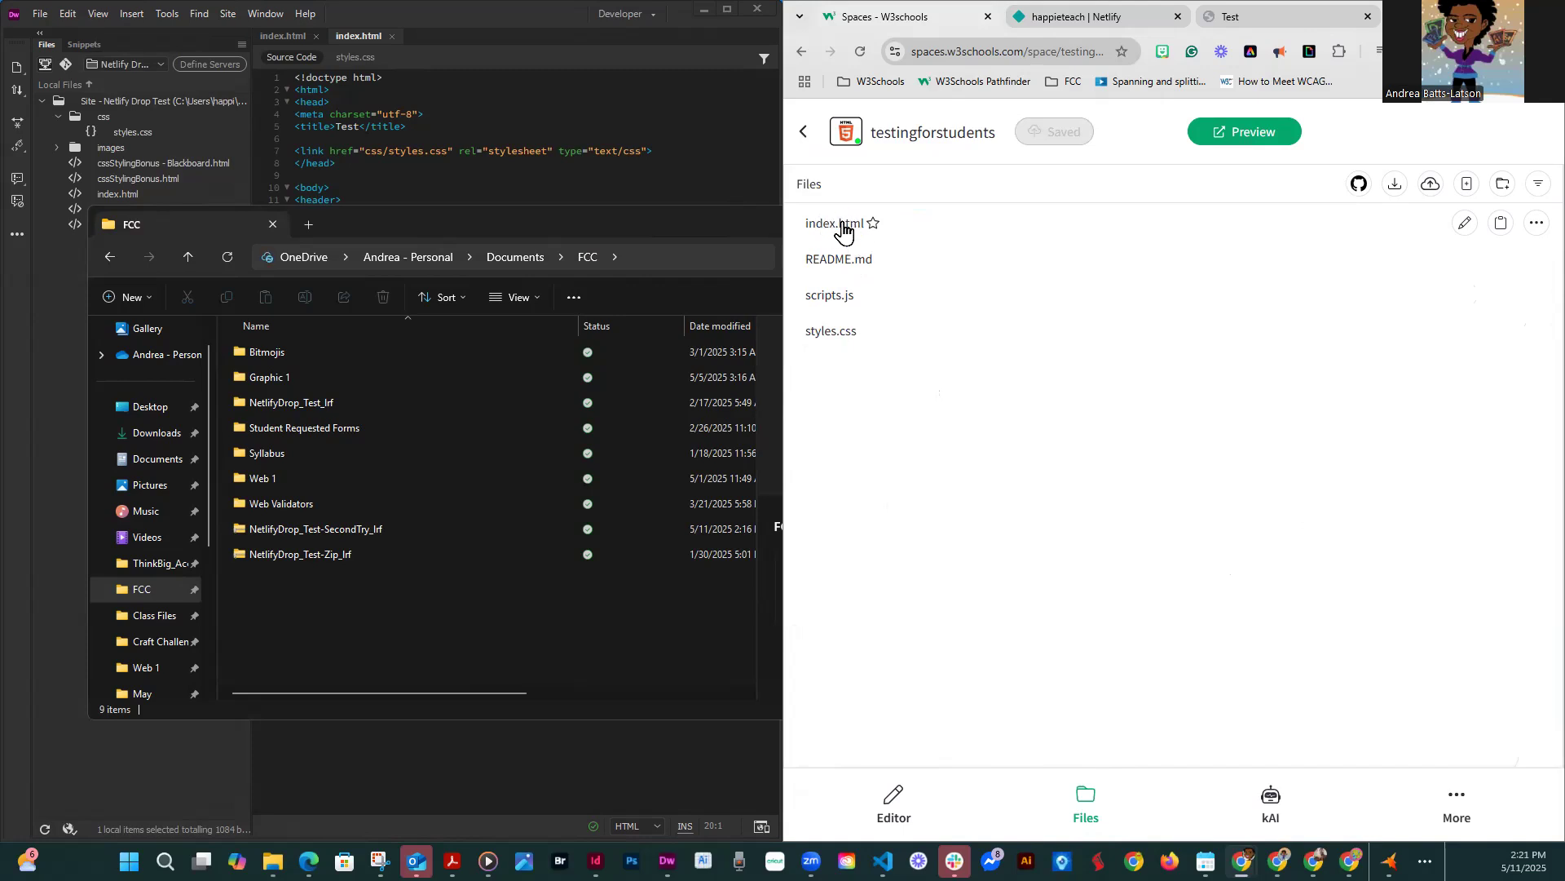
{"action": "mouse_move", "coordinate": [872, 231]}
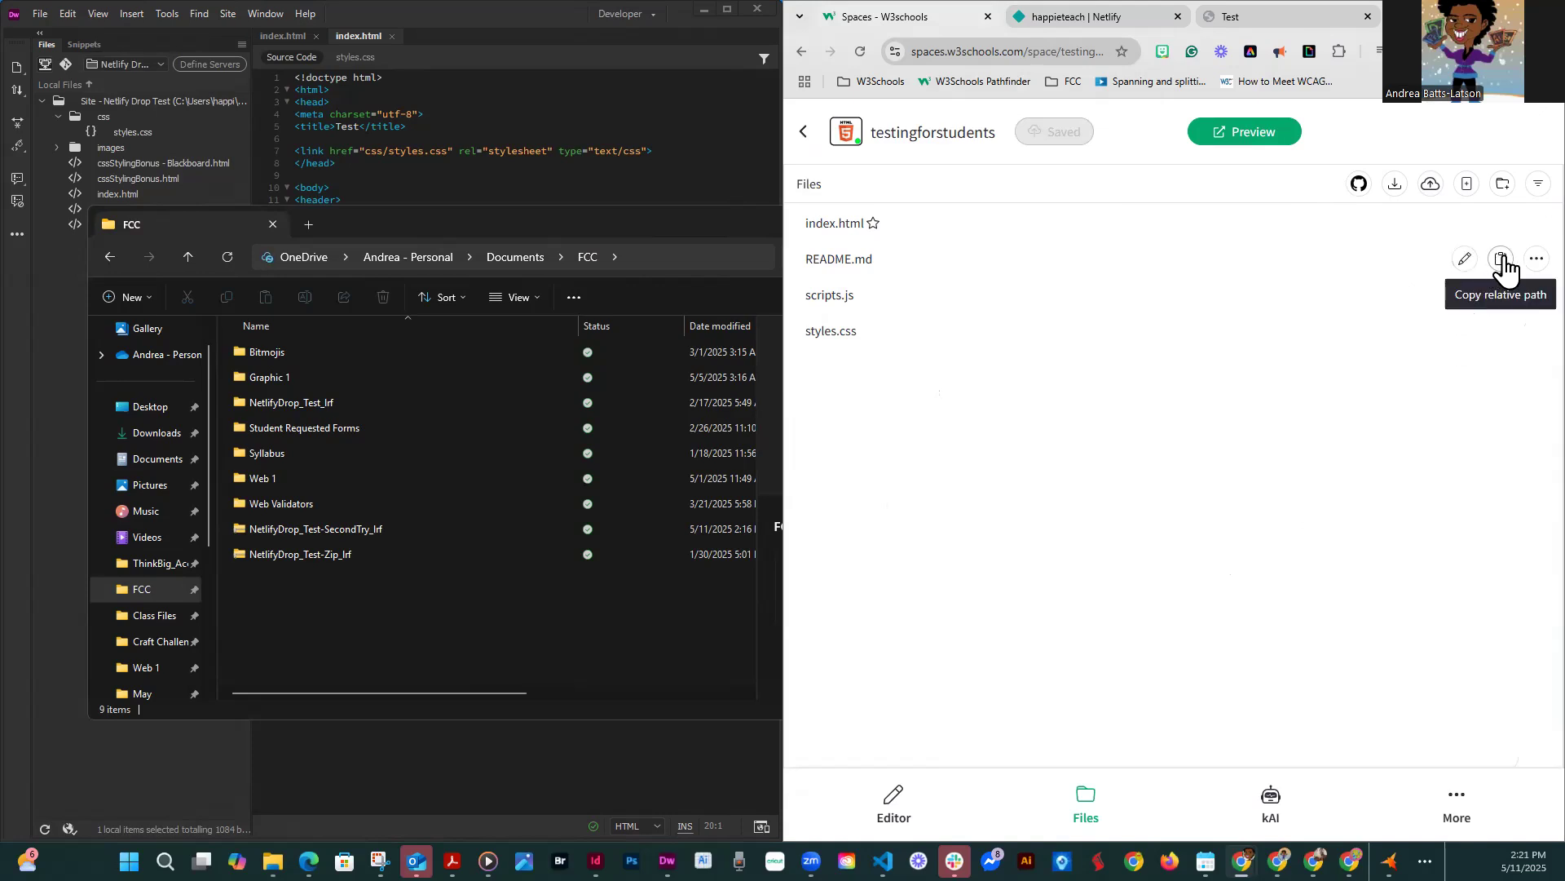
{"action": "left_click", "coordinate": [1535, 260]}
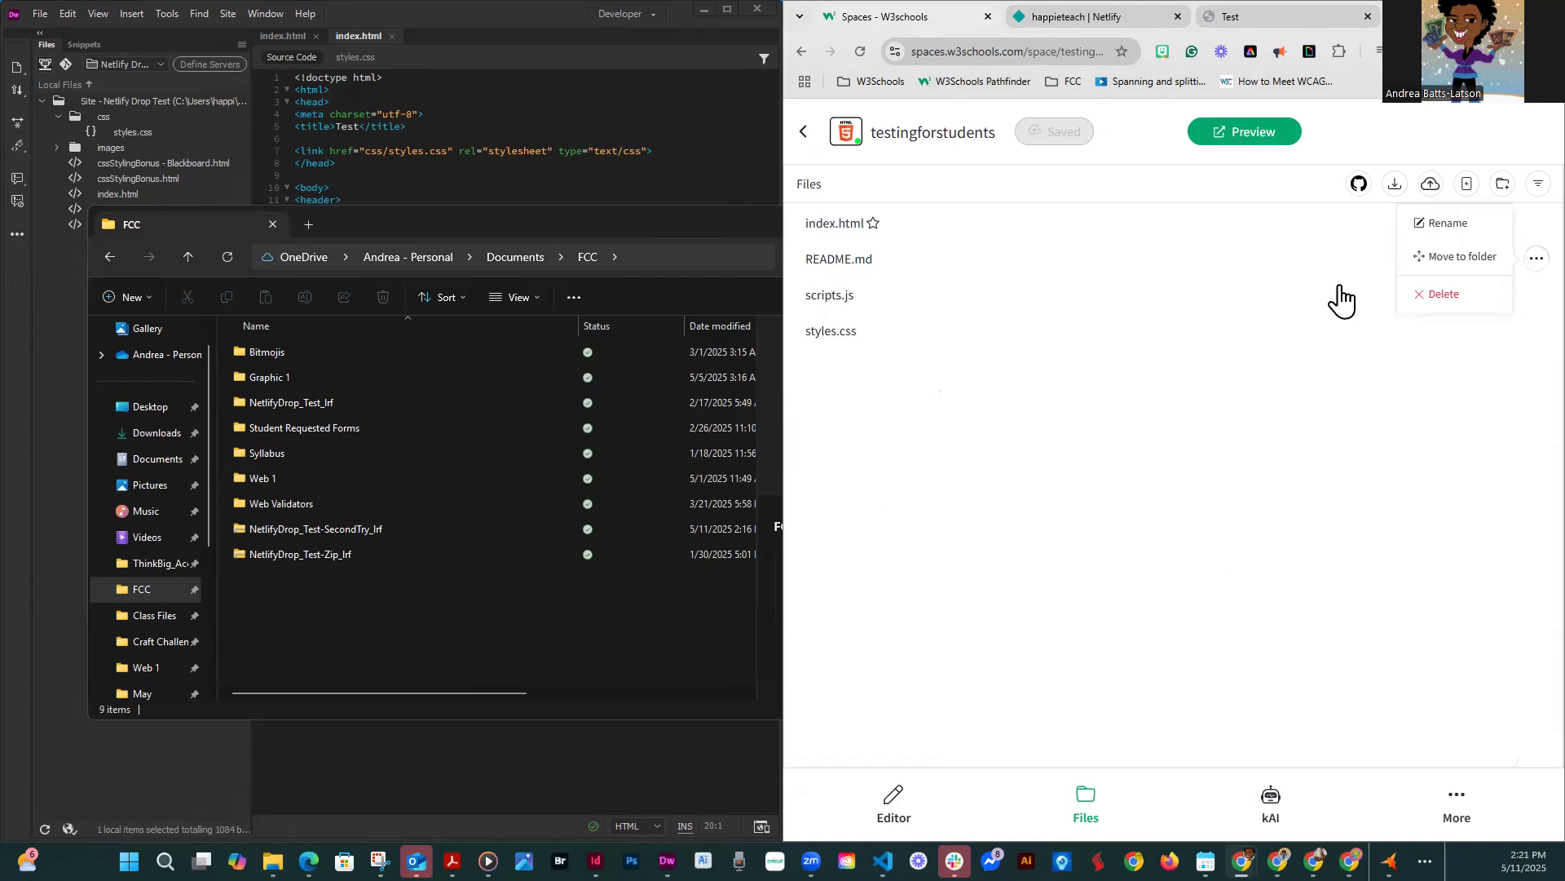
{"action": "left_click", "coordinate": [1277, 294]}
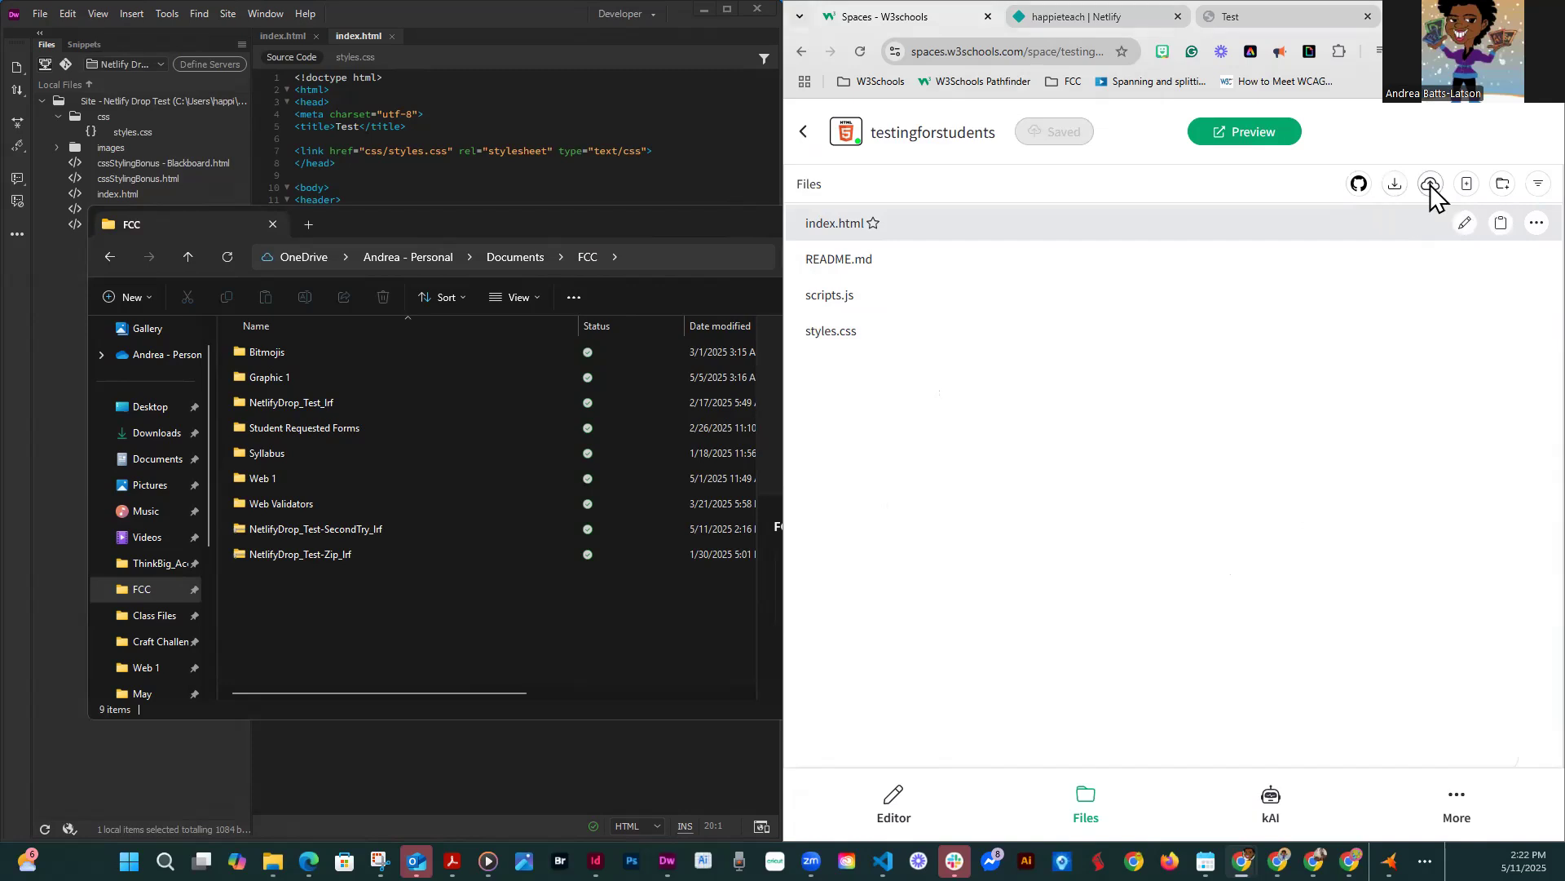
- Try to upload the zipped site NetlifyDrop_Test-SecondTry_lrf from the FCC folder to the space
{"action": "left_click", "coordinate": [1431, 187]}
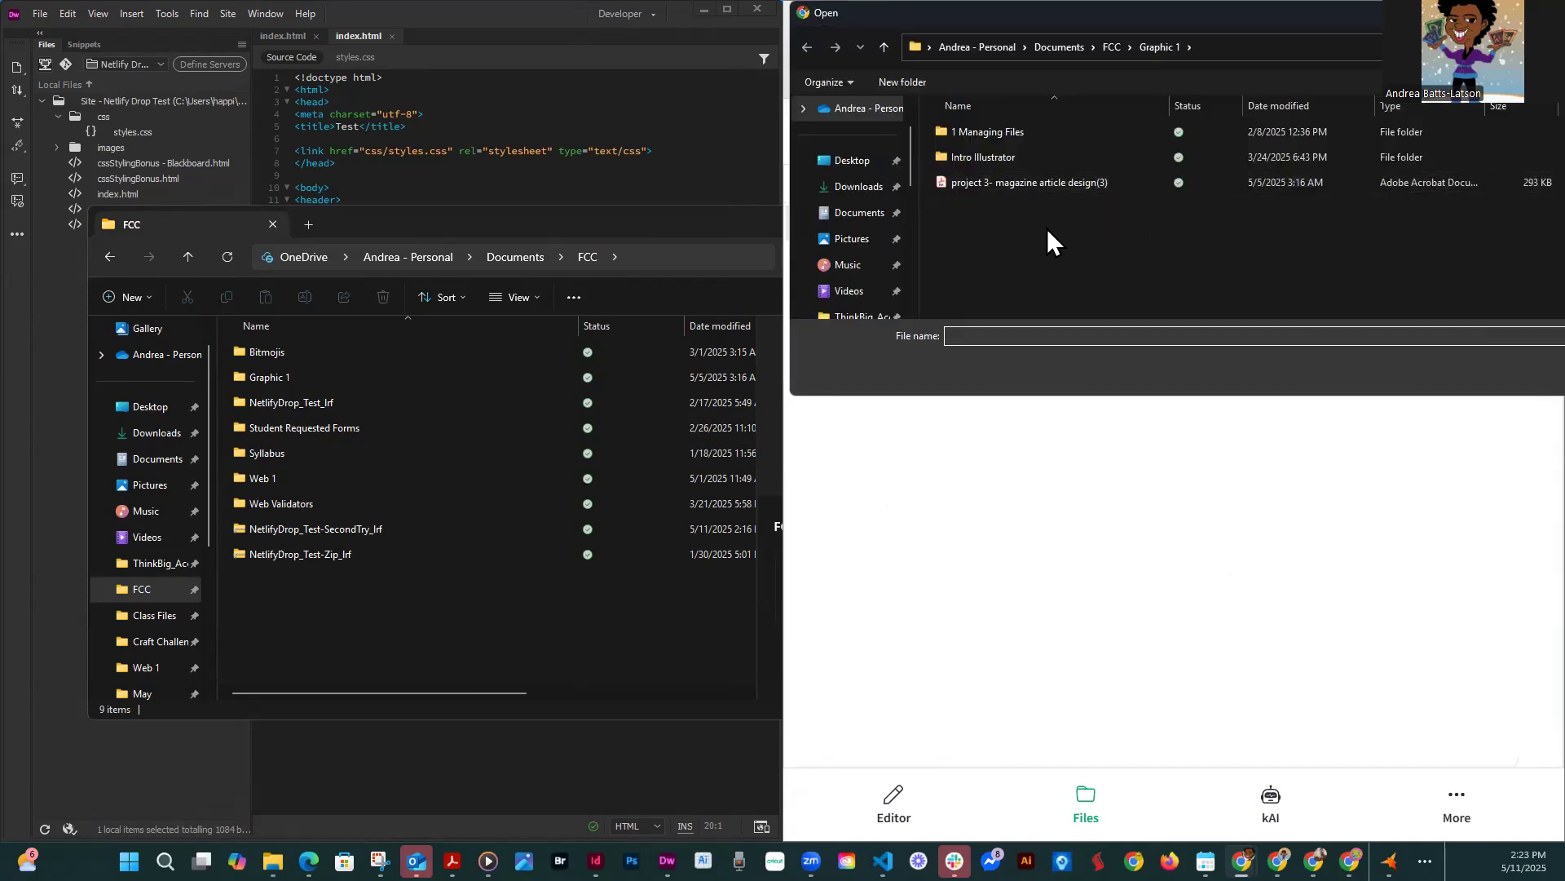
{"action": "scroll", "coordinate": [871, 249], "scroll_direction": "down", "scroll_amount": 2}
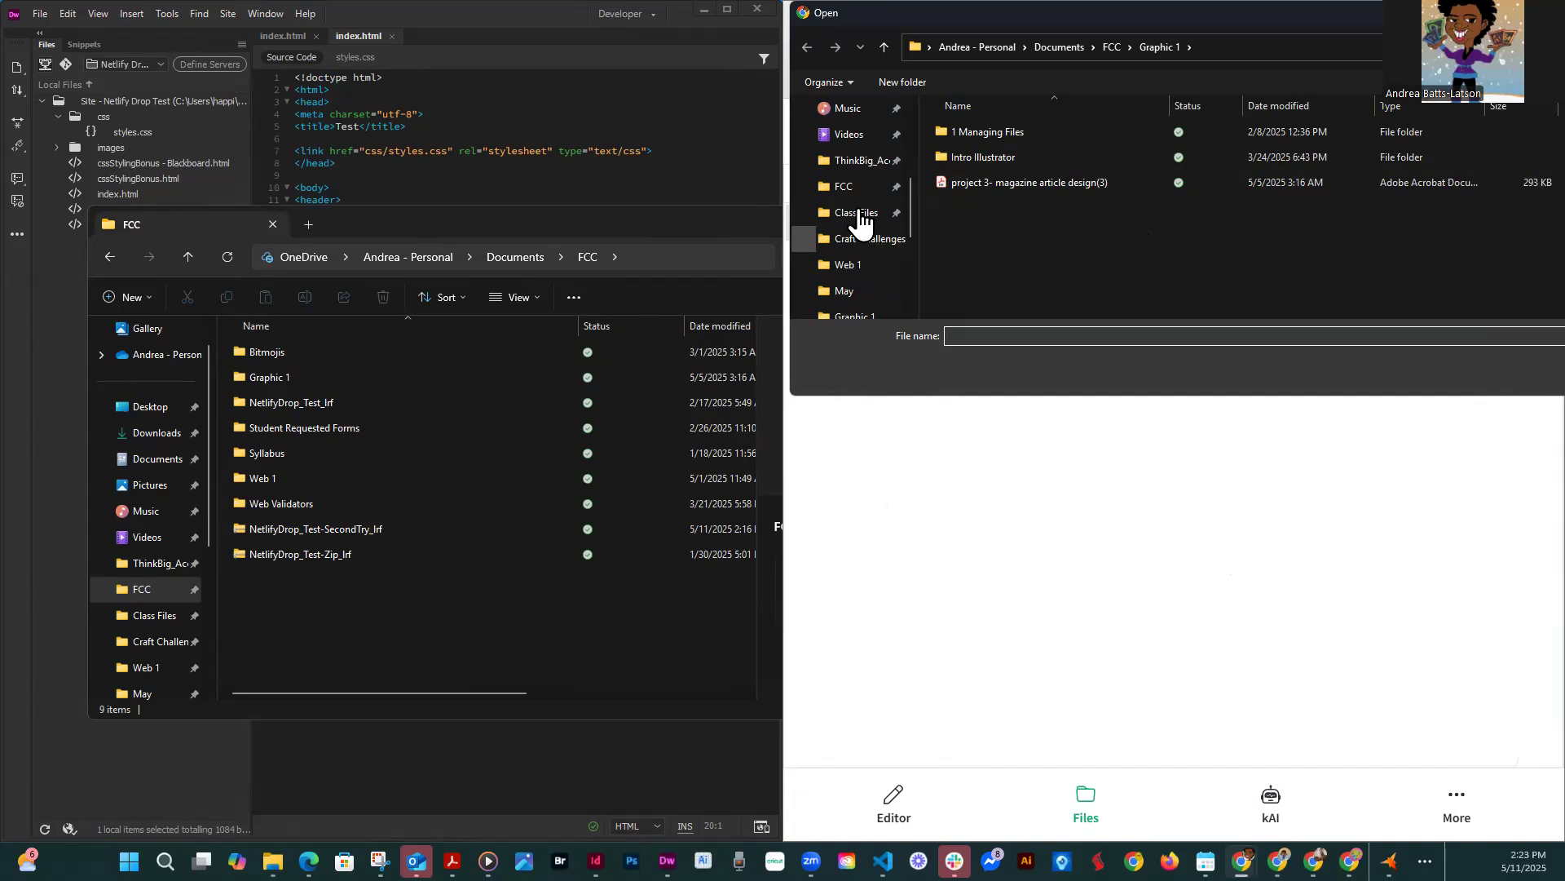
{"action": "left_click", "coordinate": [846, 187]}
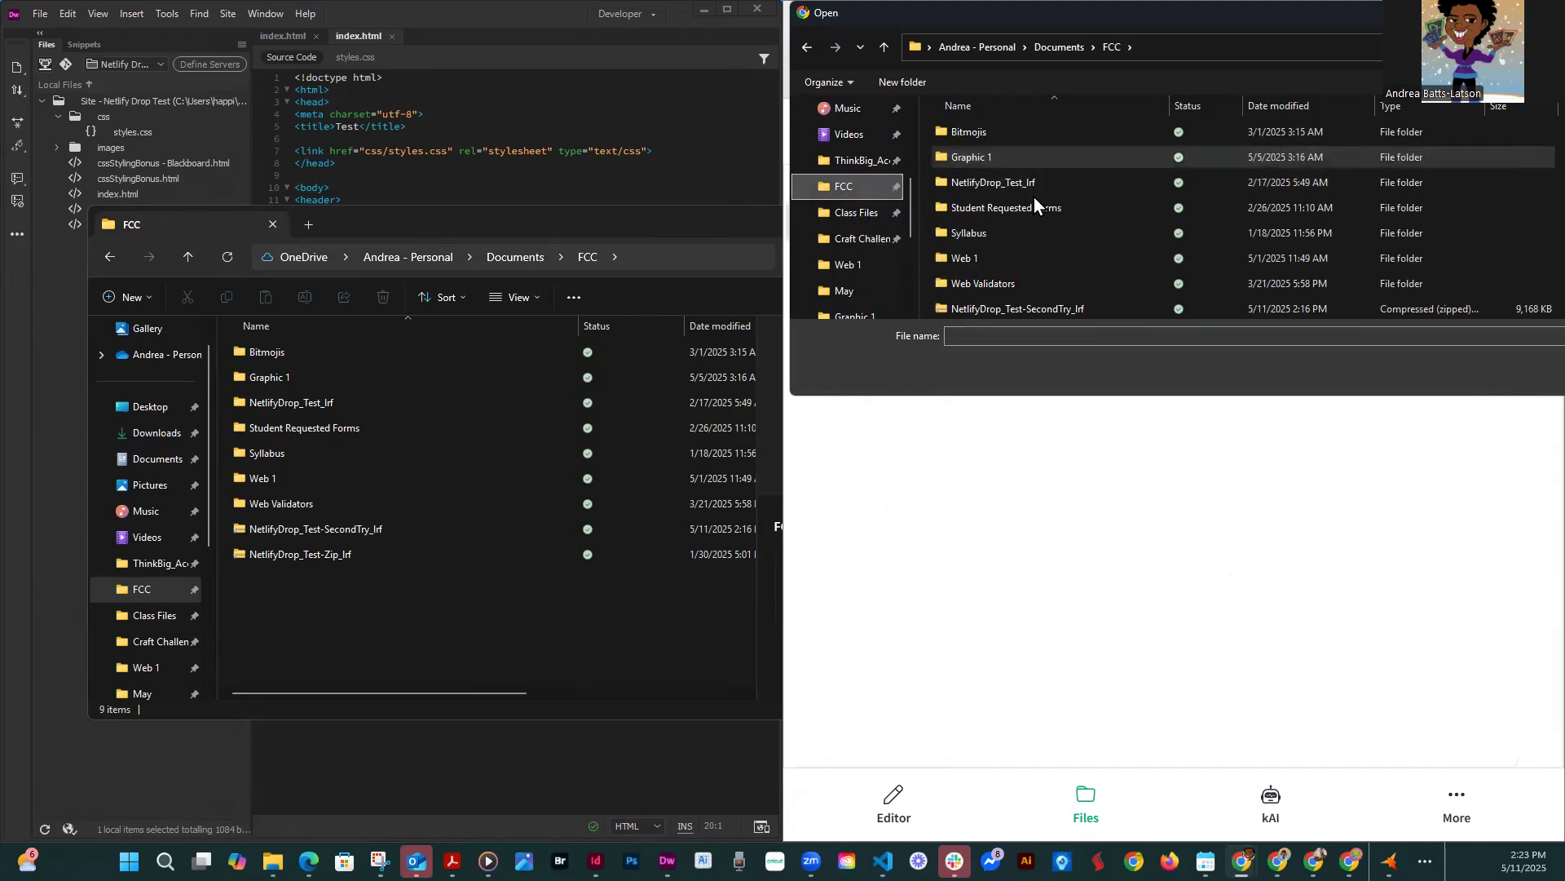
{"action": "left_click", "coordinate": [1020, 188]}
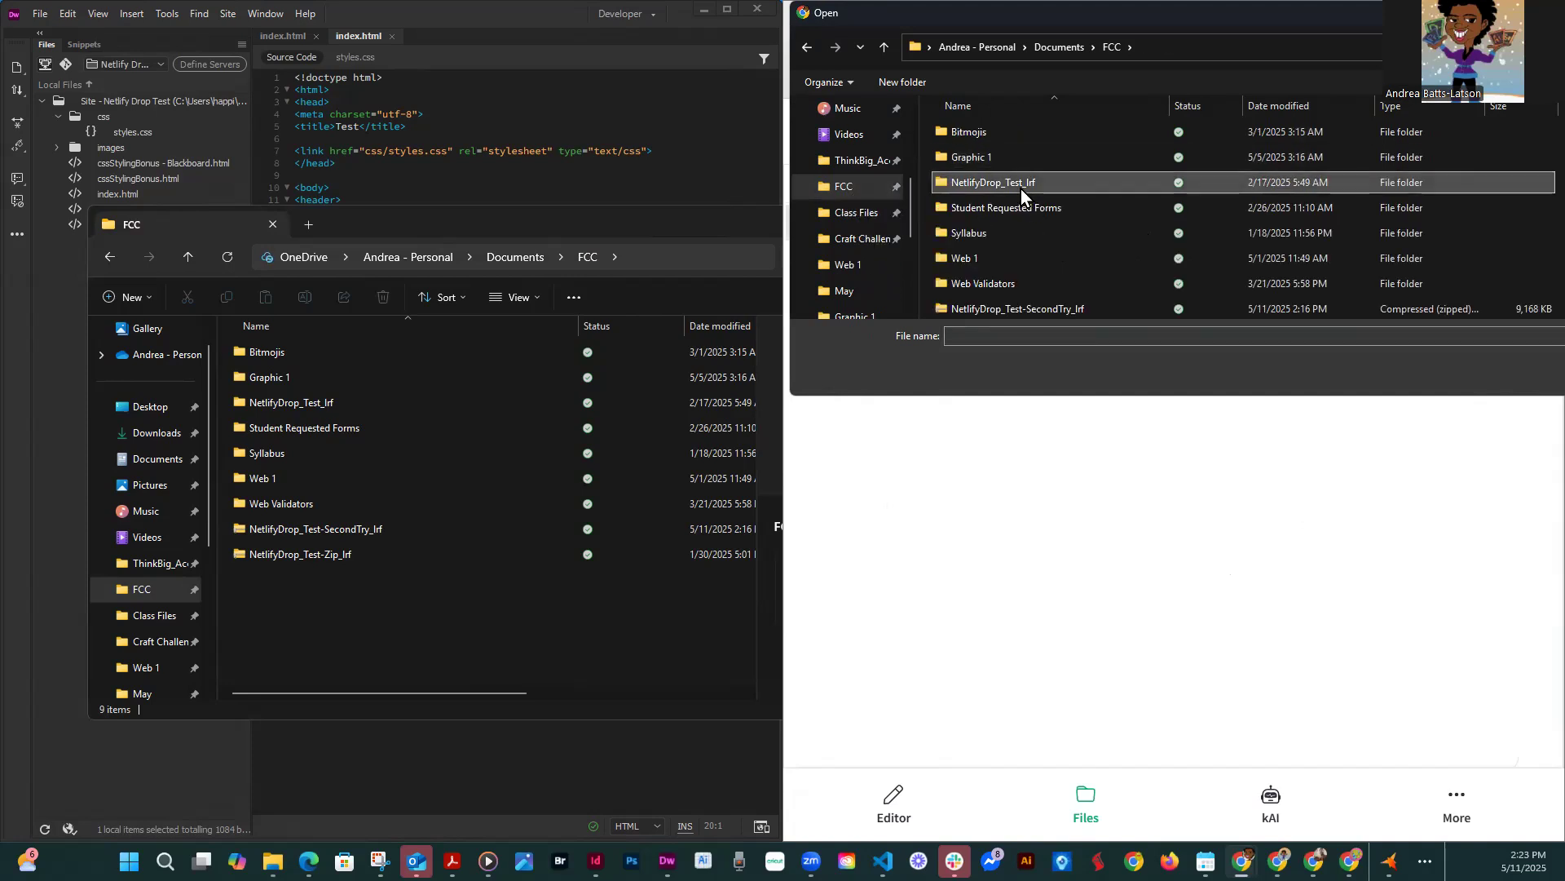
{"action": "double_click", "coordinate": [973, 182]}
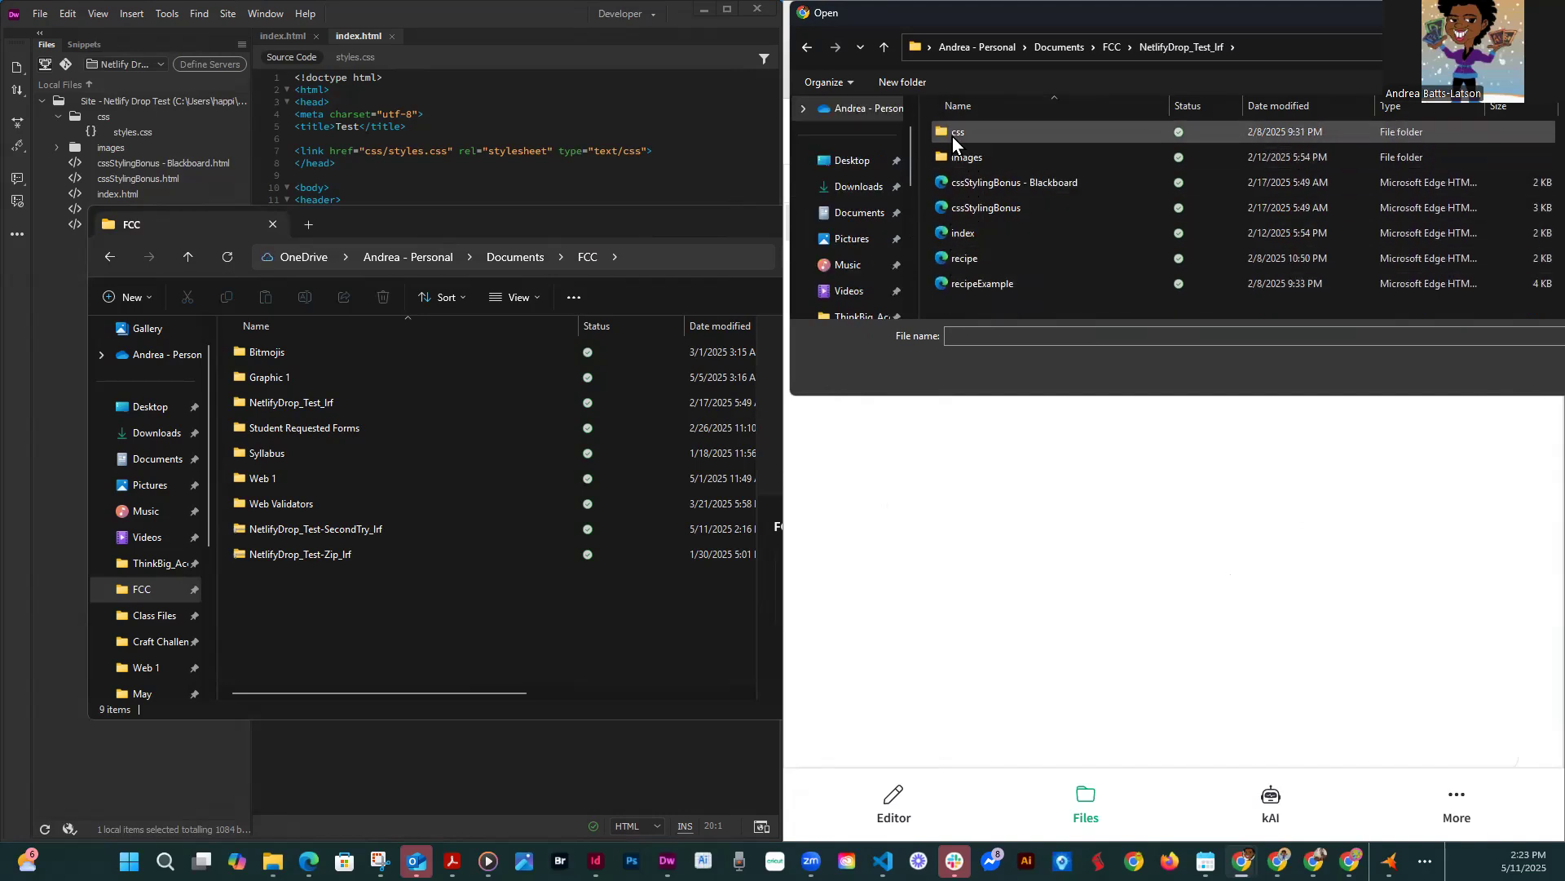
{"action": "left_click_drag", "start_coordinate": [1468, 14], "coordinate": [1057, 15]}
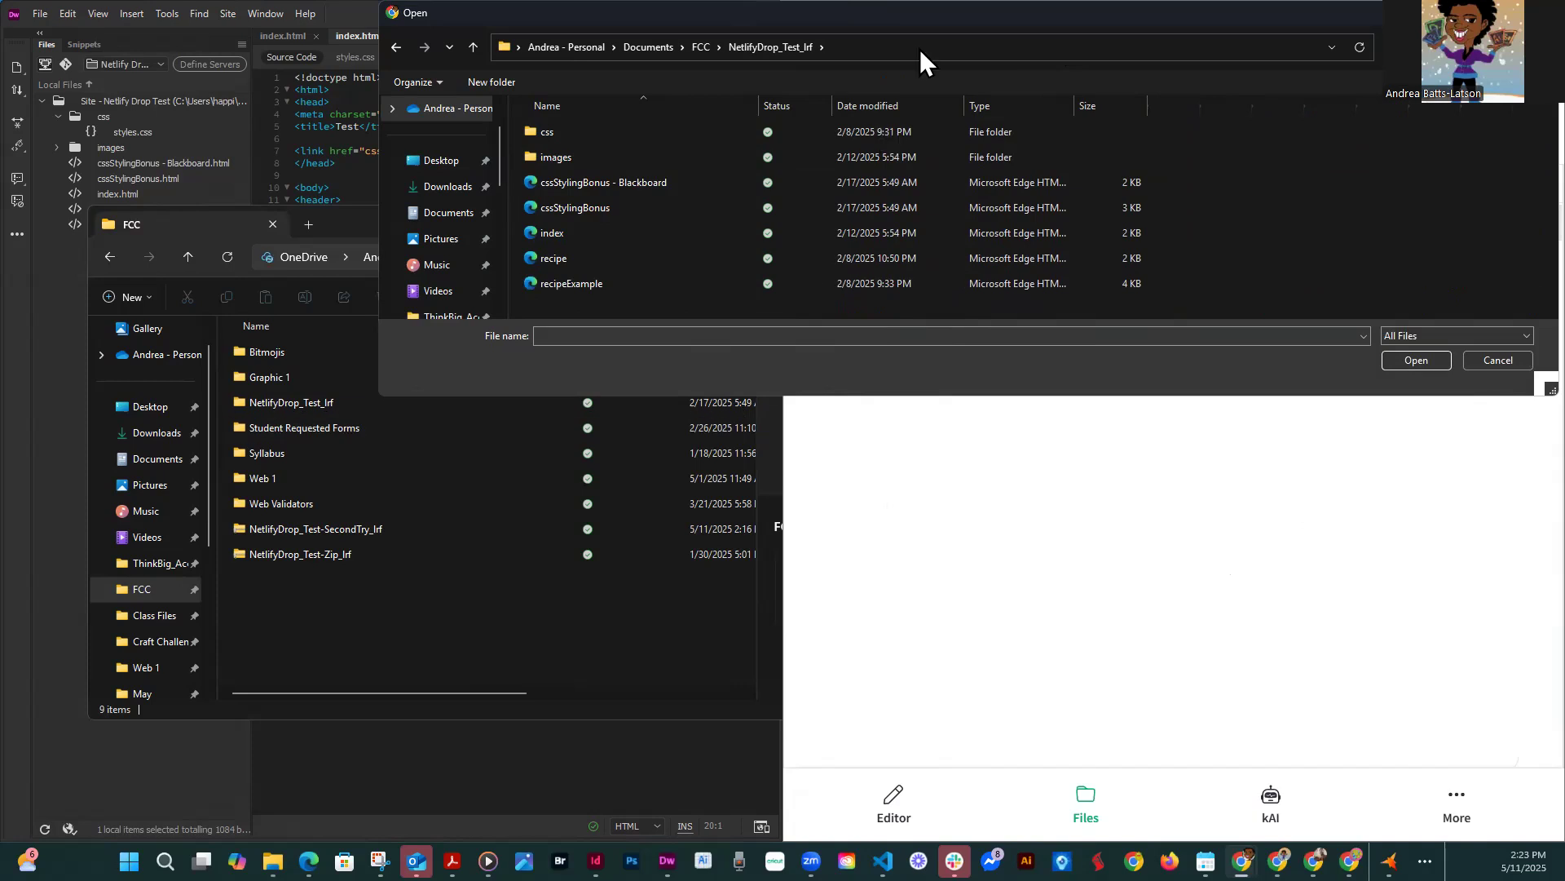
{"action": "left_click", "coordinate": [703, 47]}
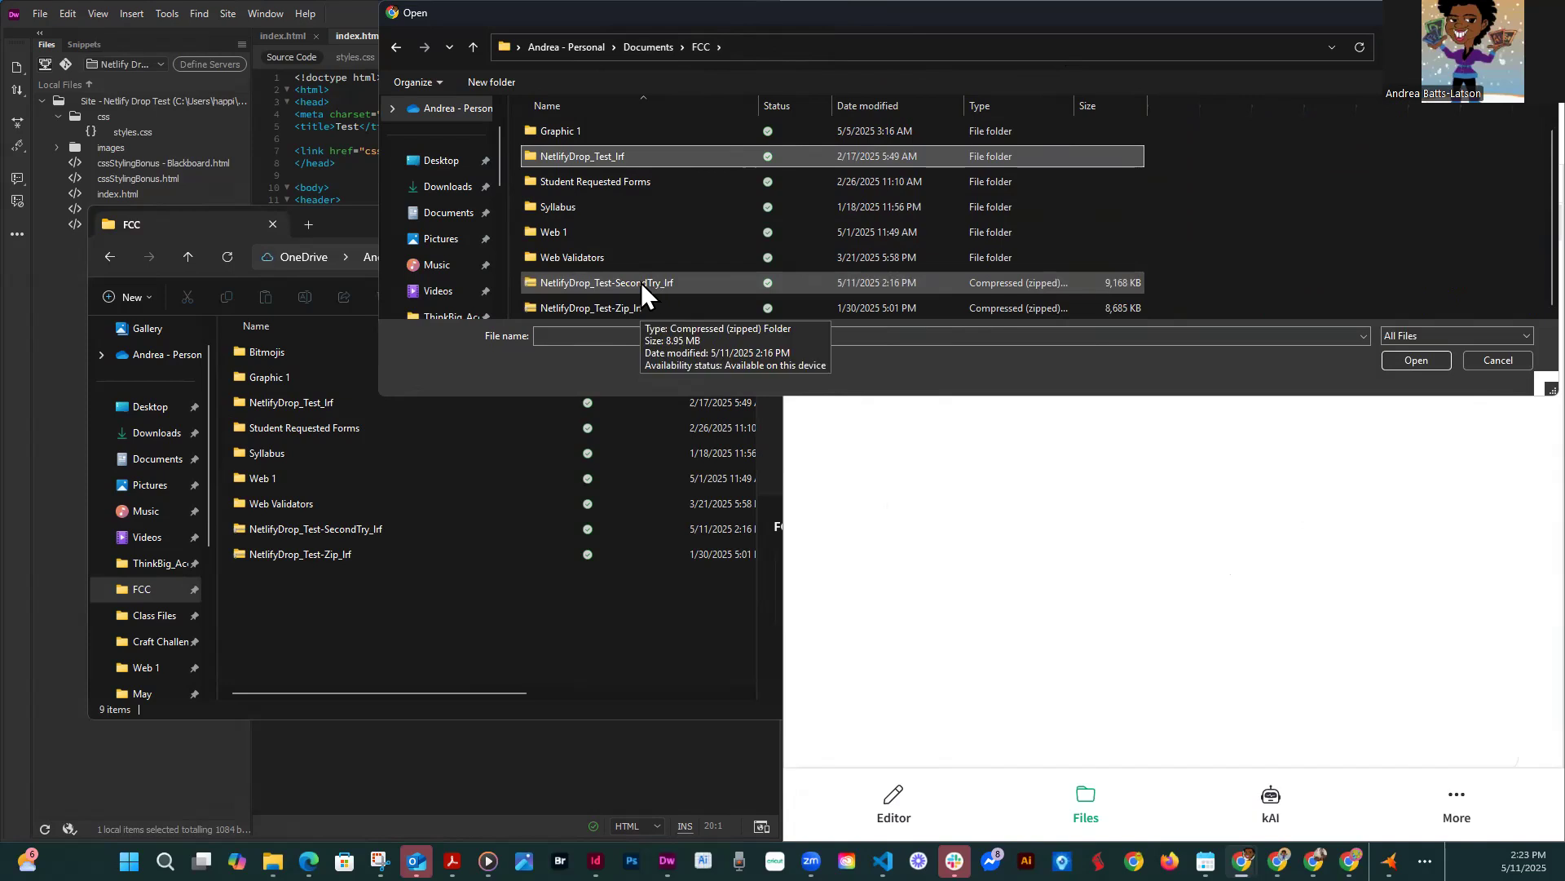
{"action": "left_click", "coordinate": [641, 282]}
{"action": "double_click", "coordinate": [641, 282]}
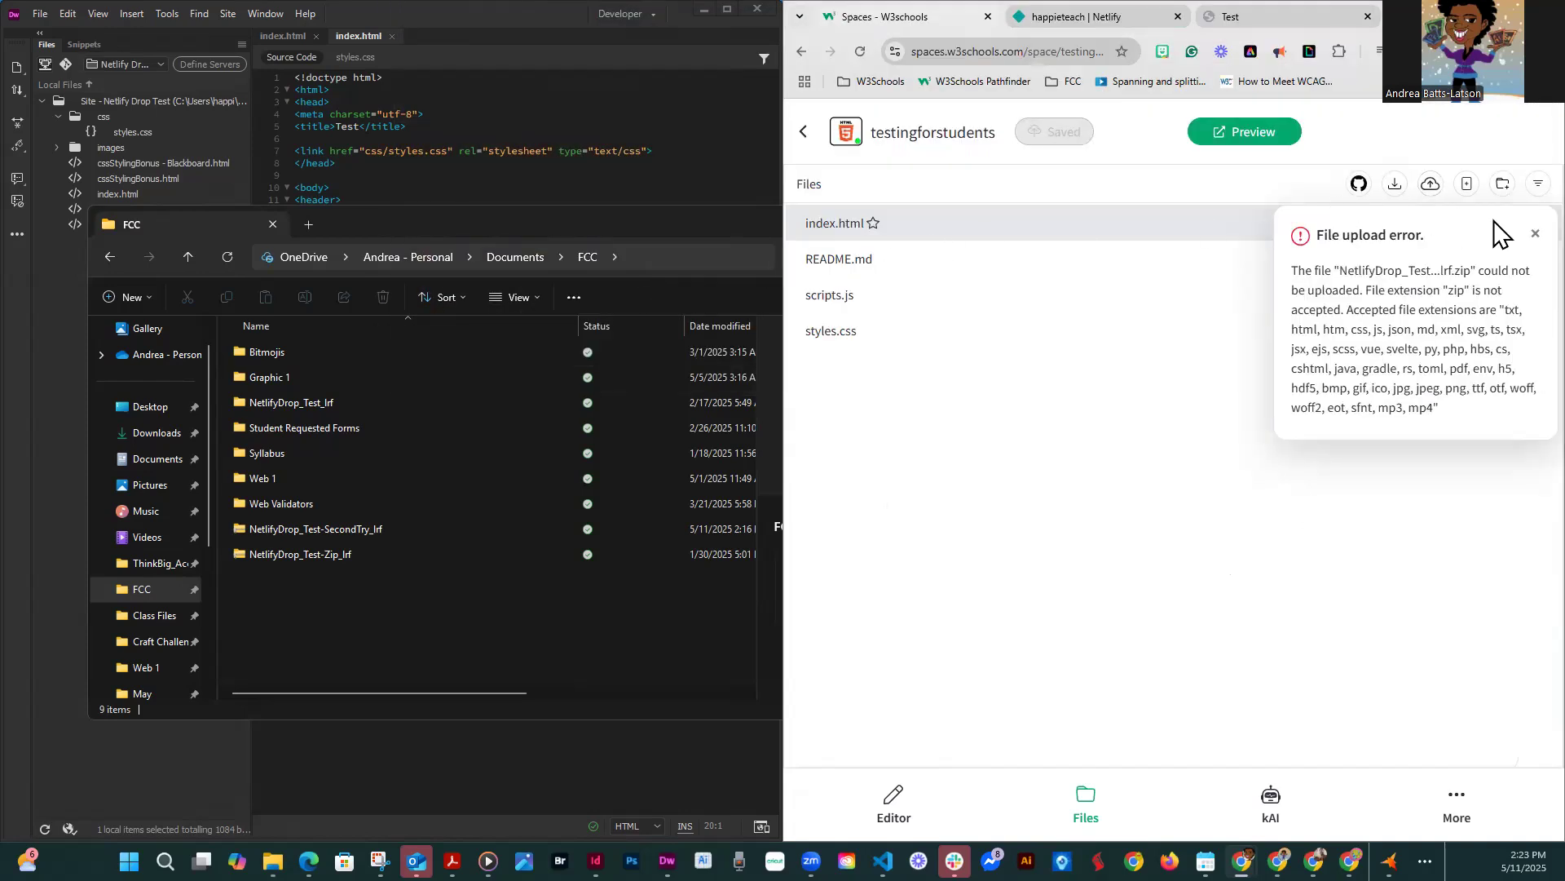
{"action": "left_click", "coordinate": [1535, 234]}
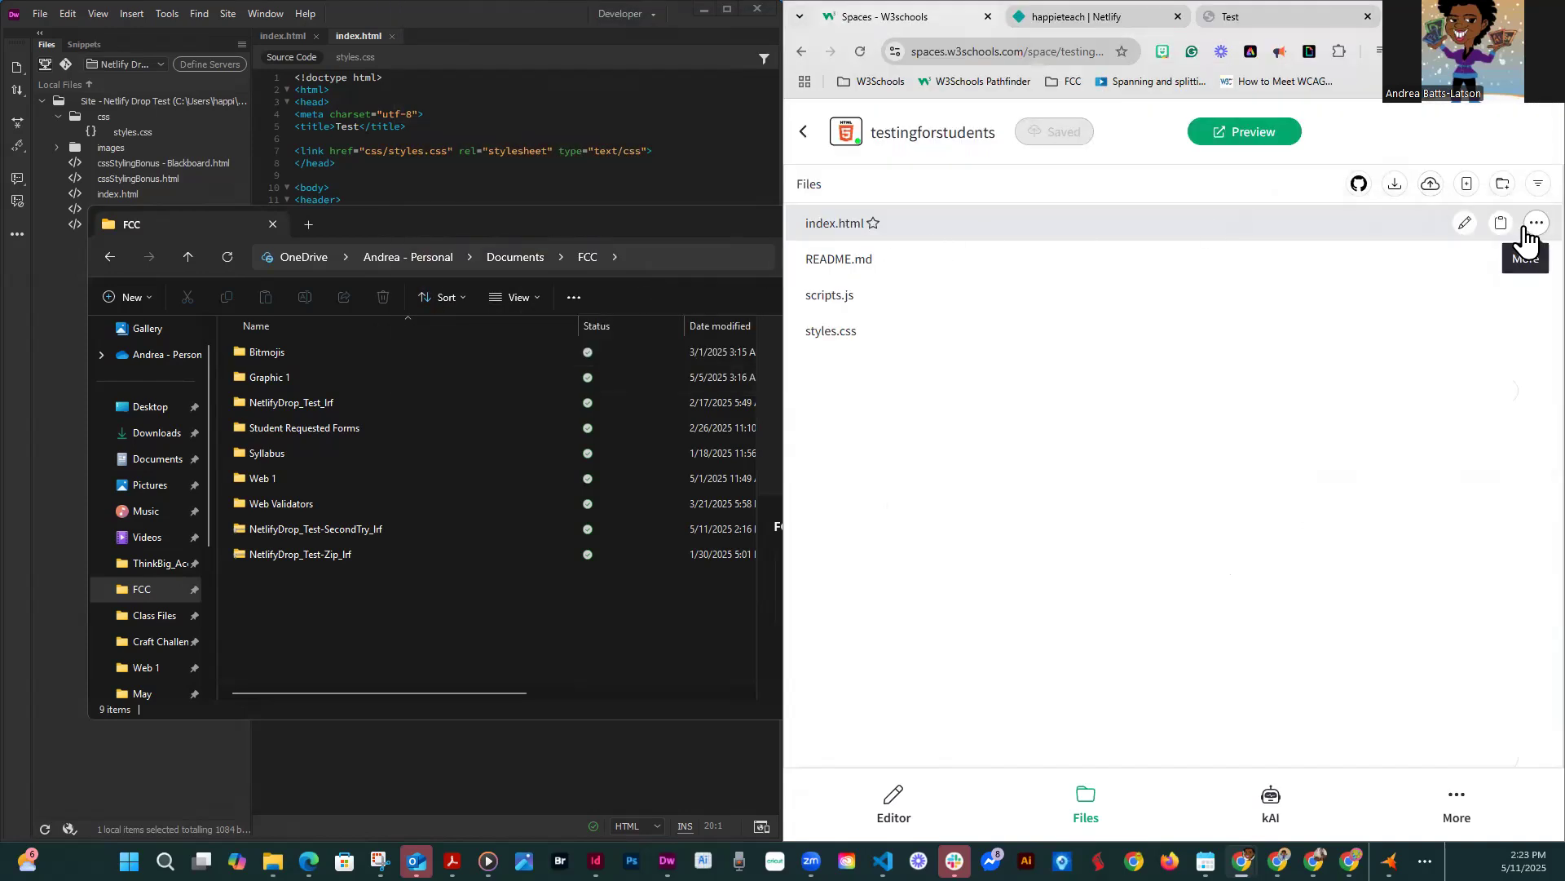
- Upload all the HTML files from the NetlifyDrop_Test_lrf folder to the space, overwriting the existing index.html
{"action": "left_click", "coordinate": [1428, 188]}
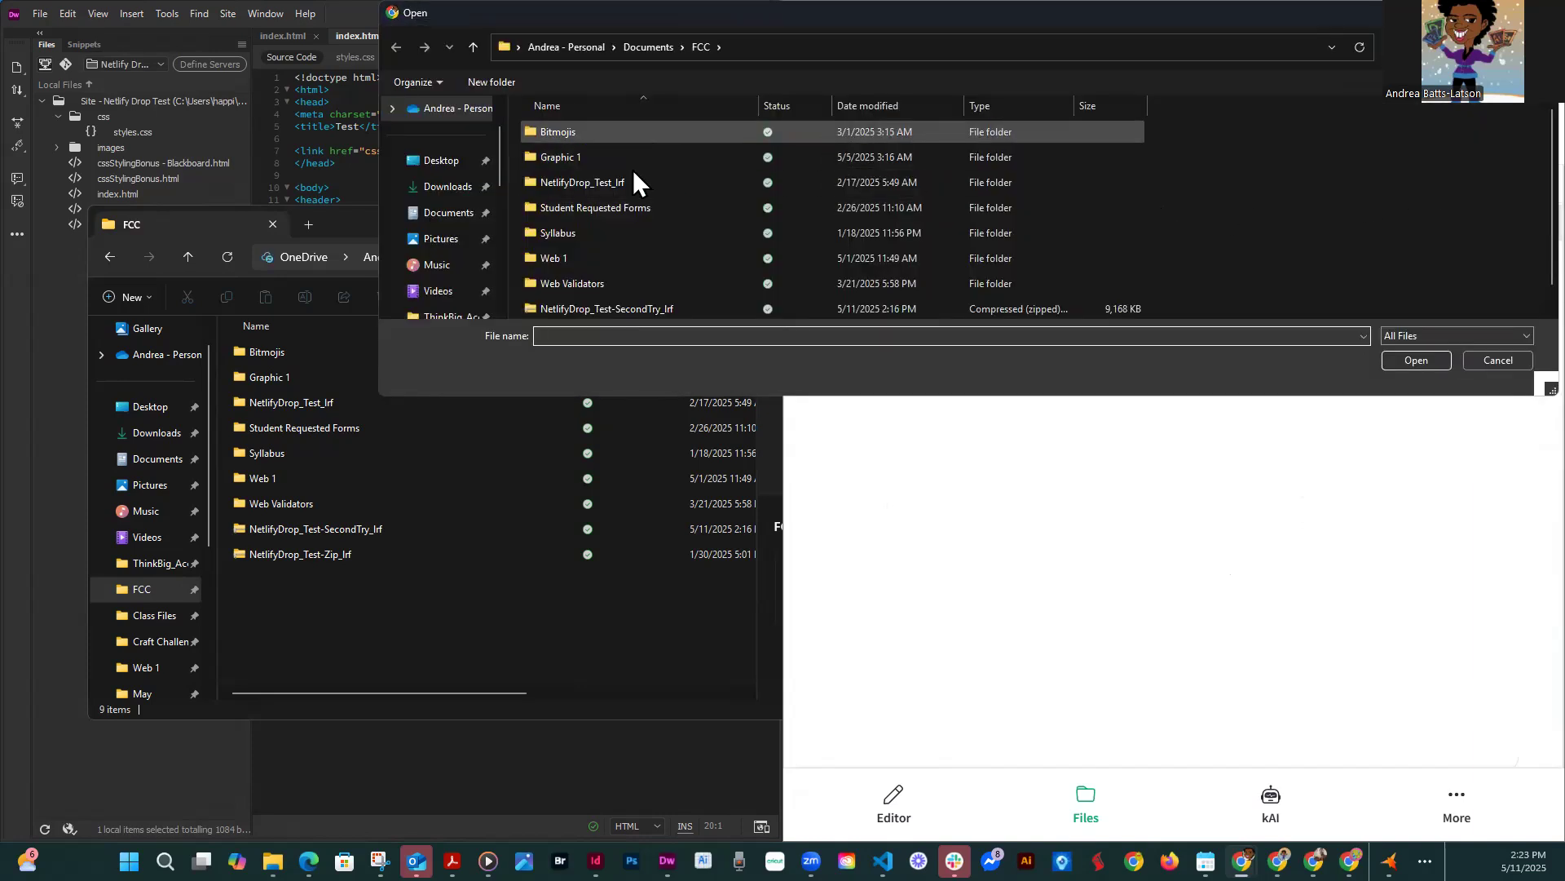
{"action": "scroll", "coordinate": [623, 190], "scroll_direction": "down", "scroll_amount": 1}
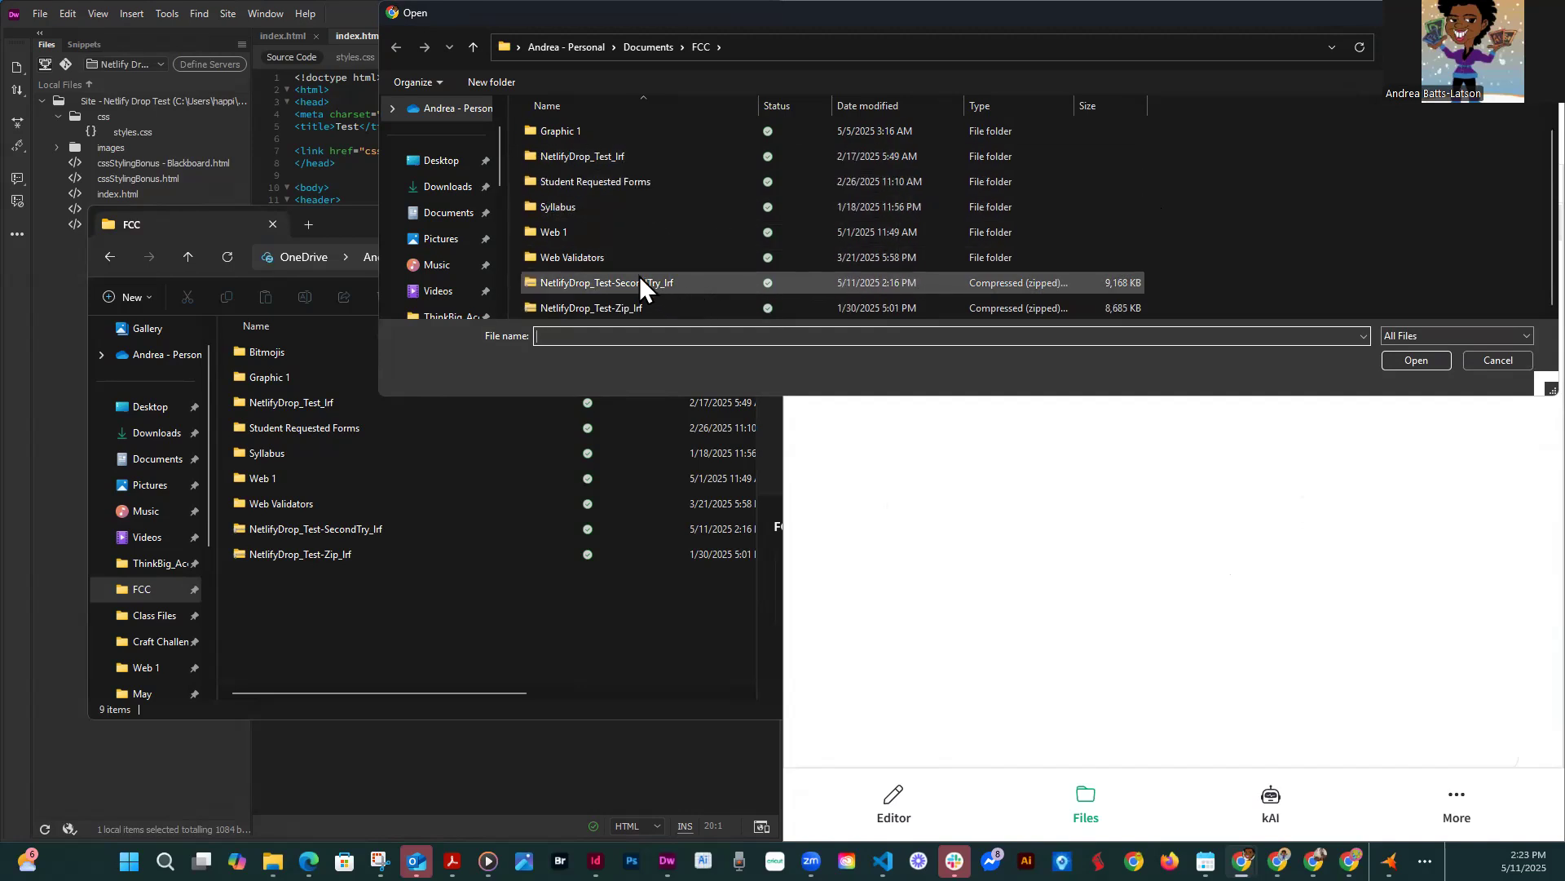
{"action": "scroll", "coordinate": [621, 225], "scroll_direction": "up", "scroll_amount": 1}
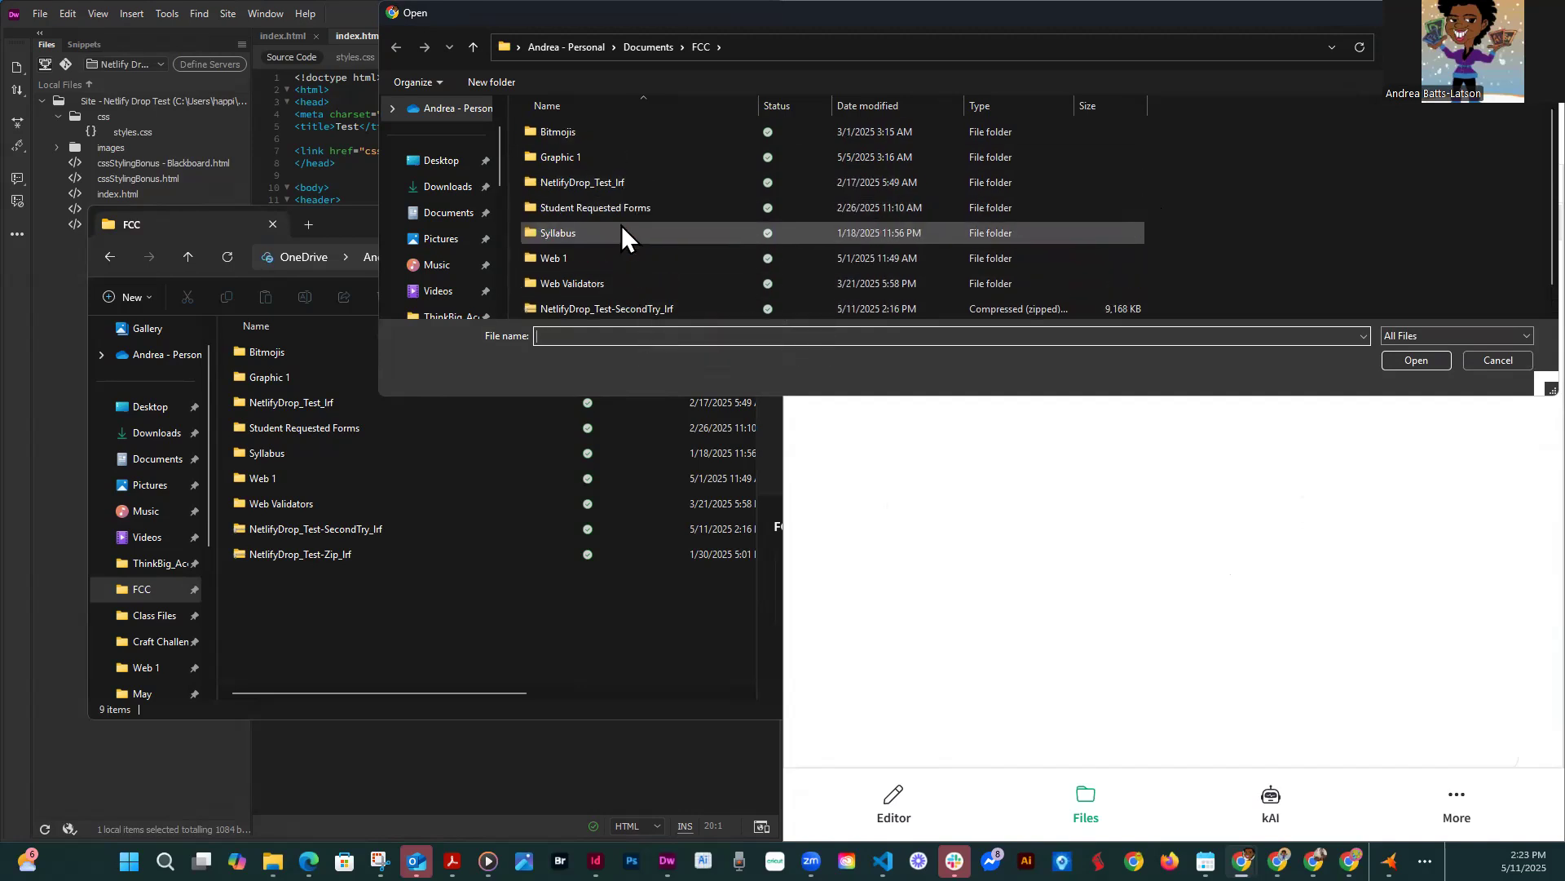
{"action": "double_click", "coordinate": [605, 182]}
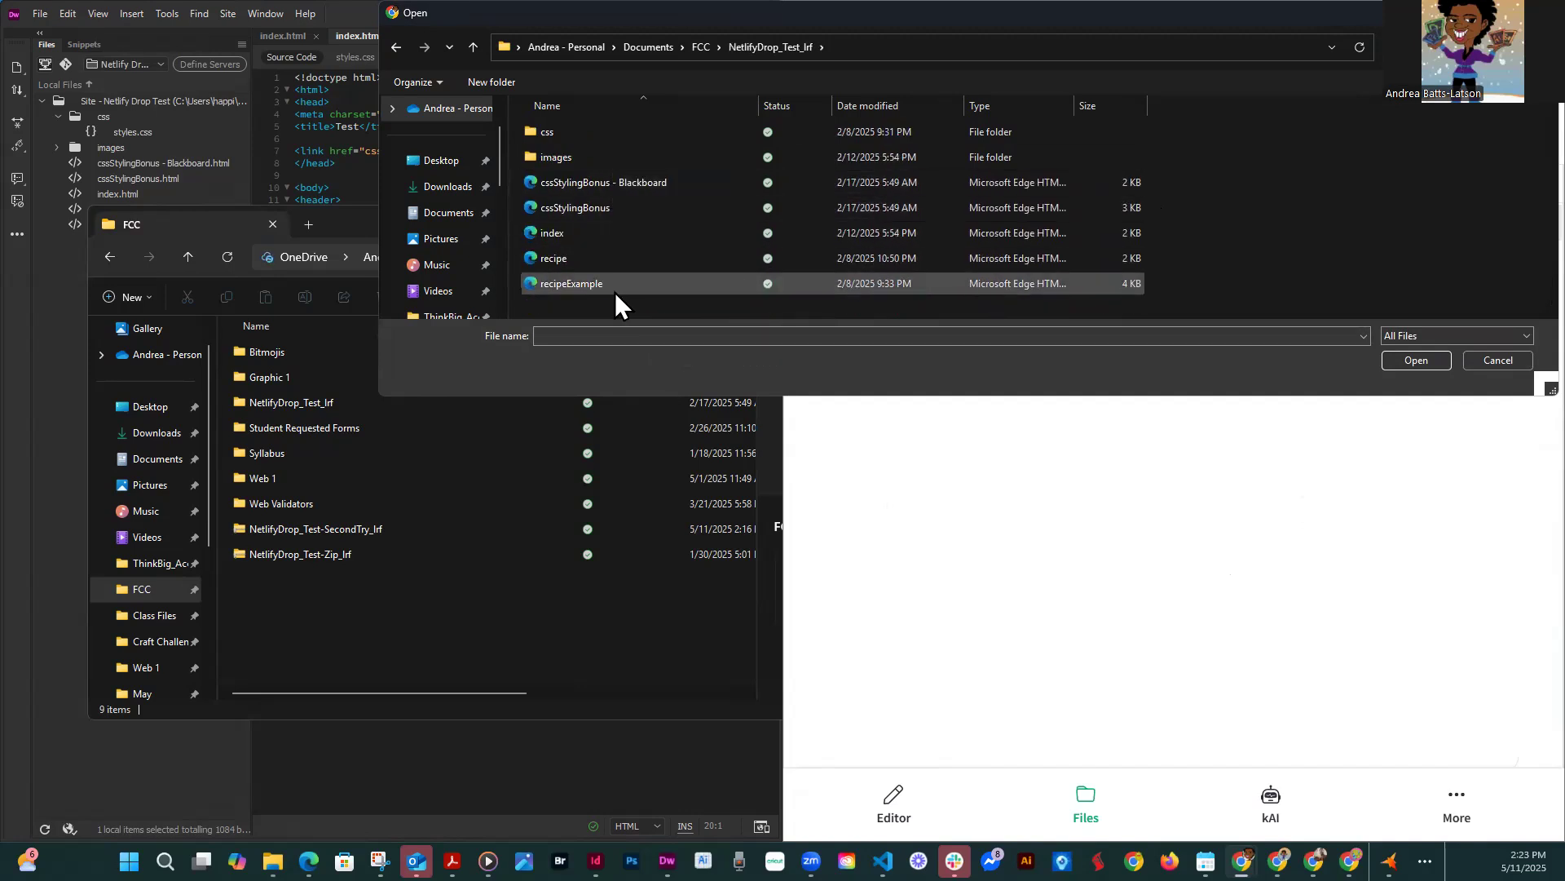
{"action": "left_click", "coordinate": [605, 287]}
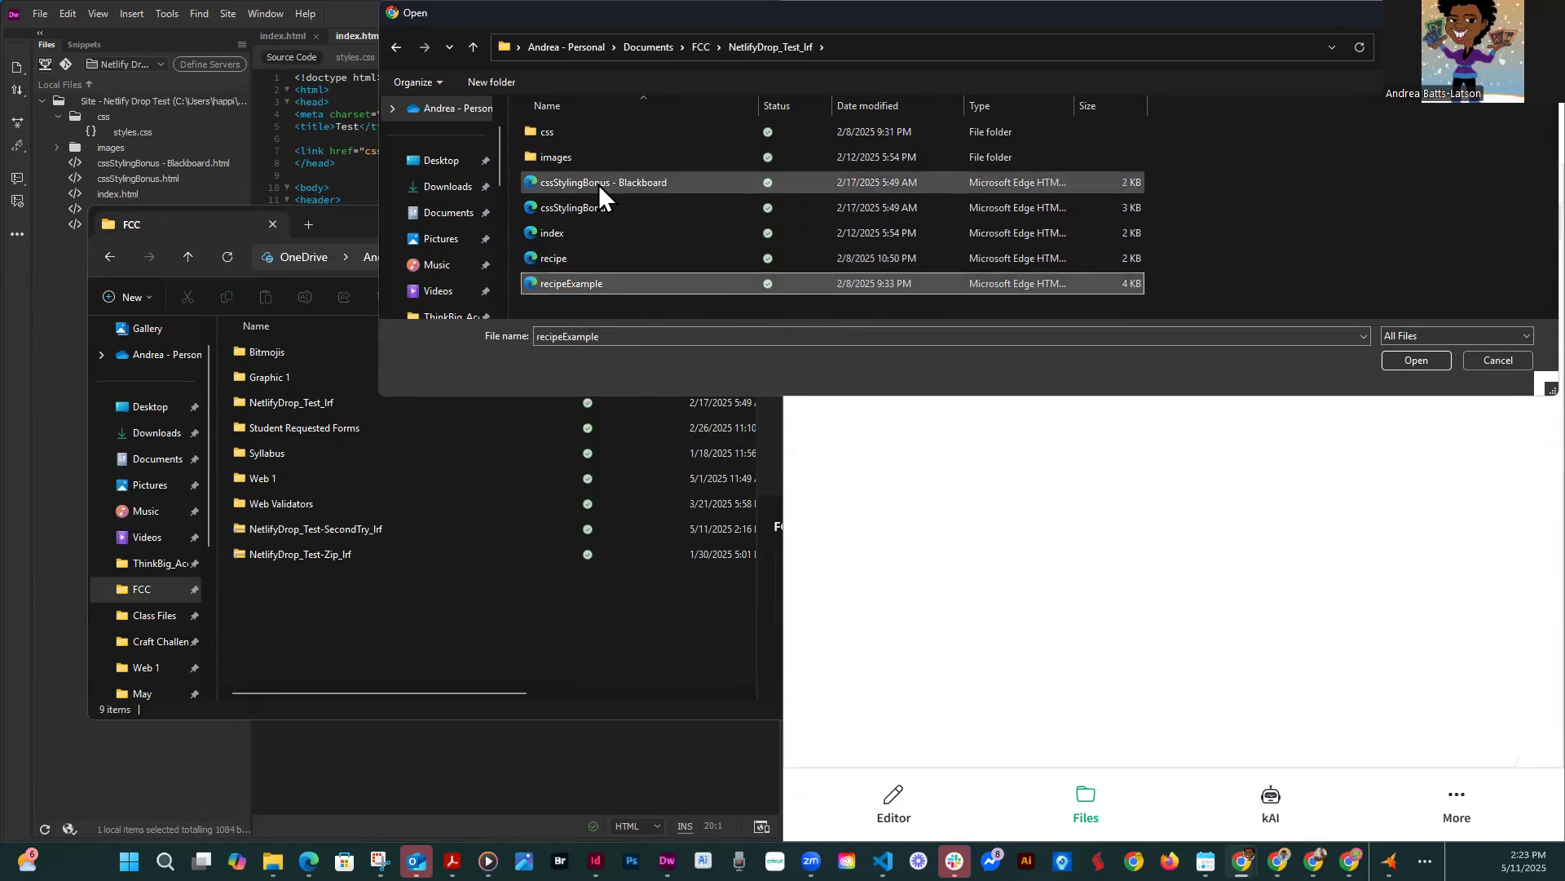
{"action": "left_click", "coordinate": [584, 134], "text": "shift"}
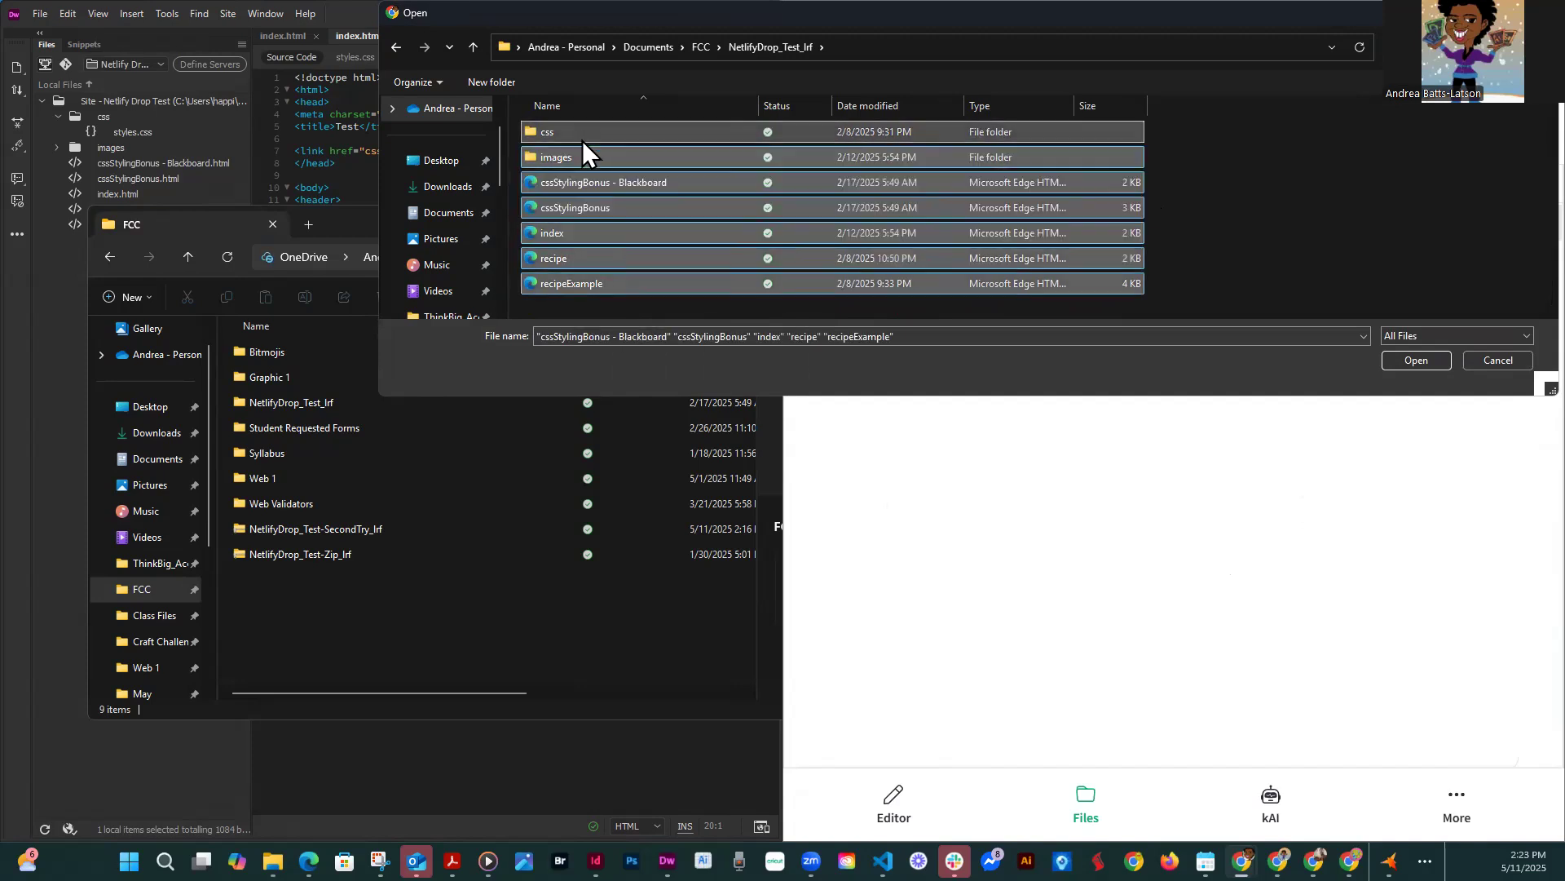
{"action": "left_click", "coordinate": [1419, 360]}
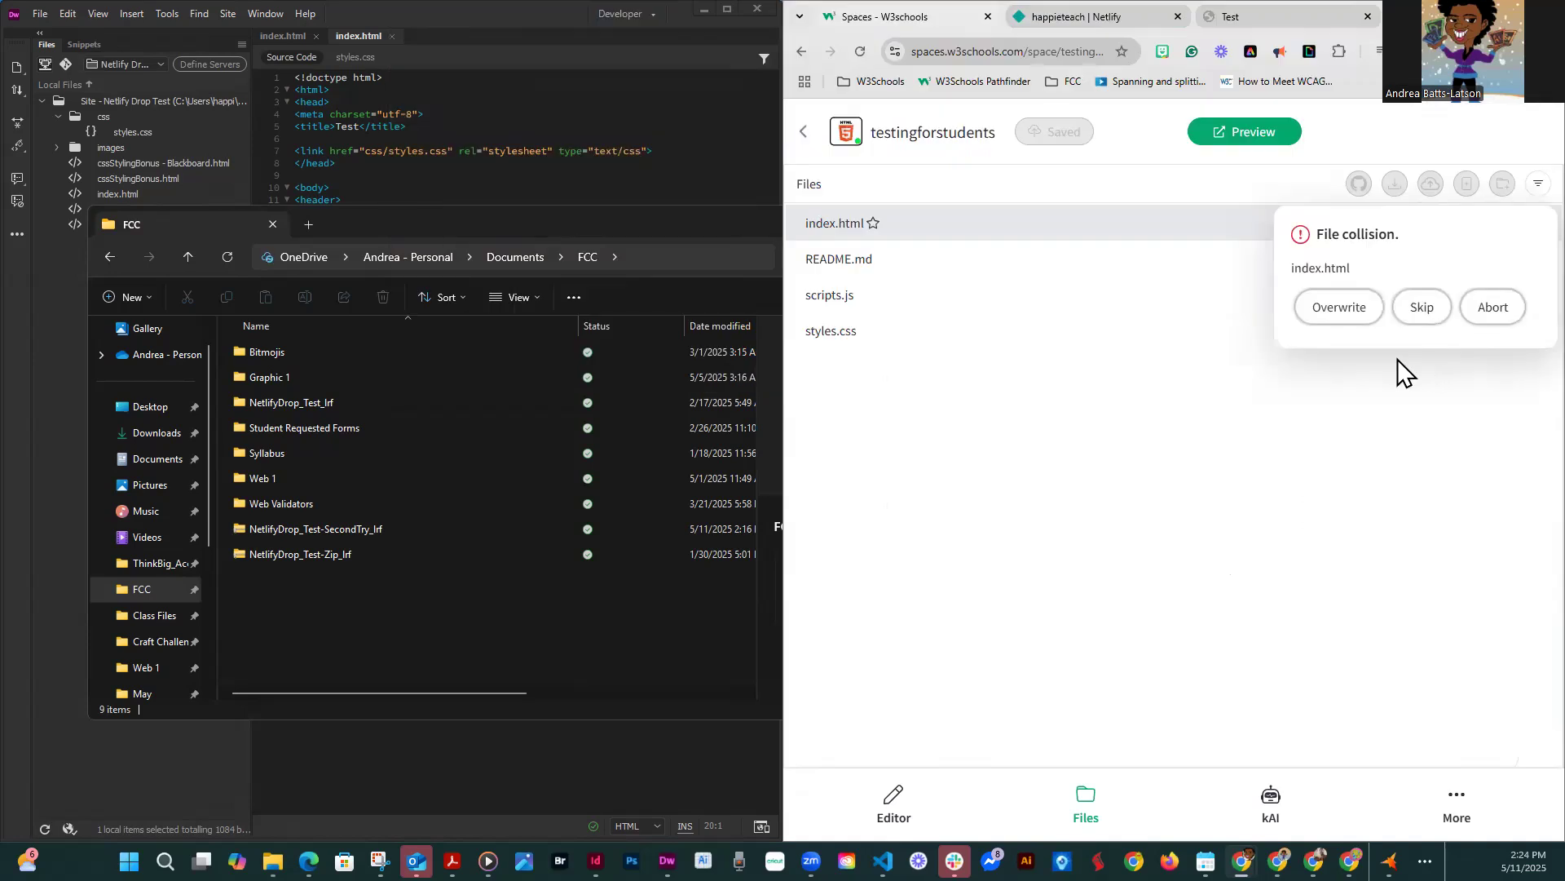
{"action": "left_click", "coordinate": [1327, 310]}
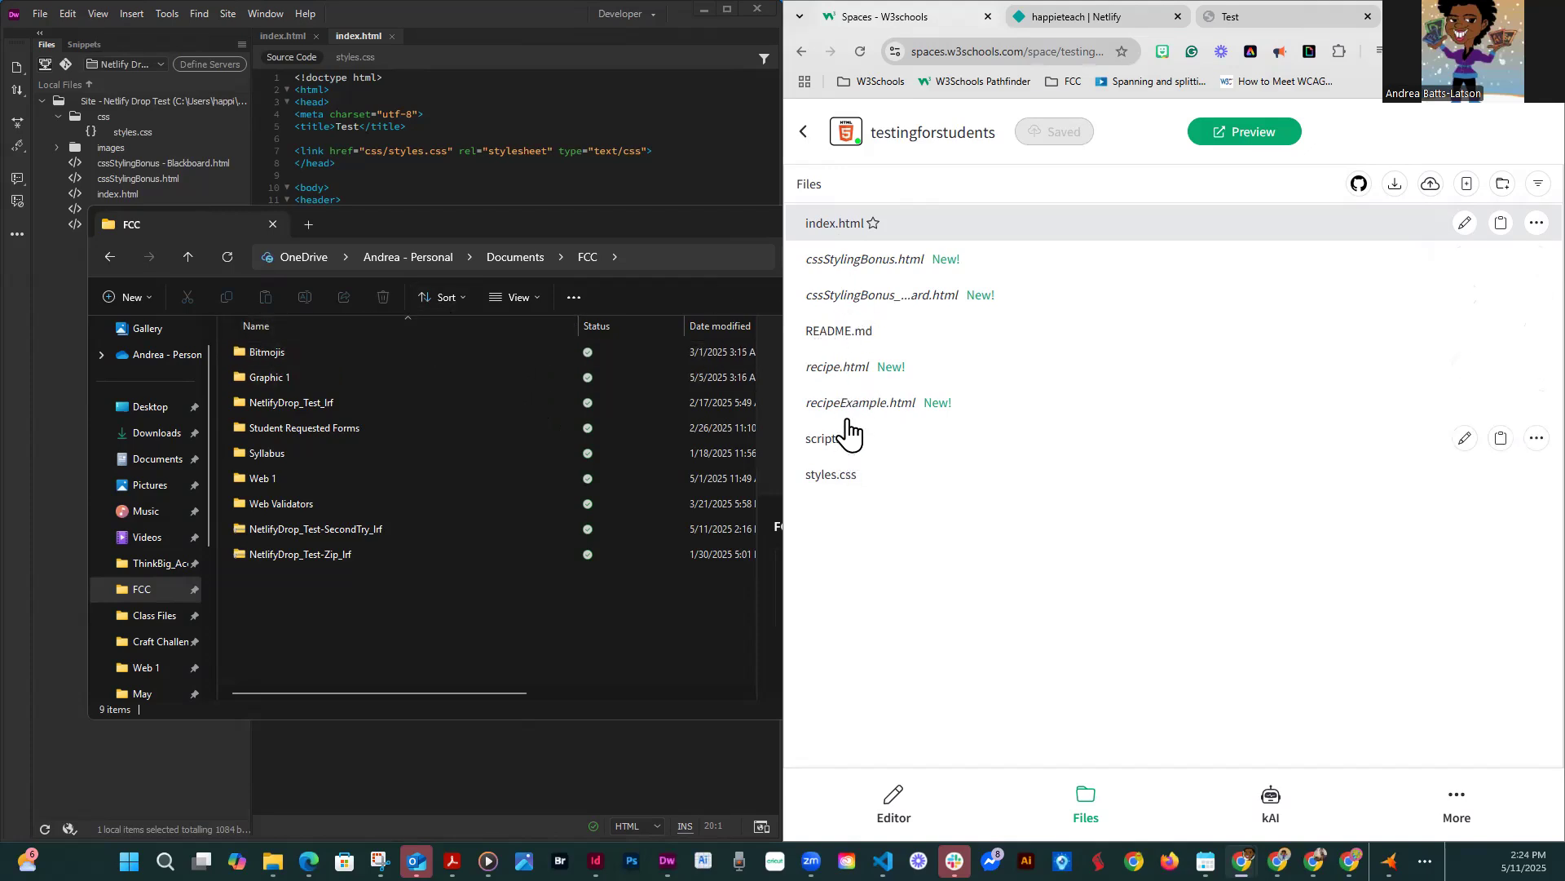
- Create a new root folder named images in the space
{"action": "left_click", "coordinate": [1505, 185]}
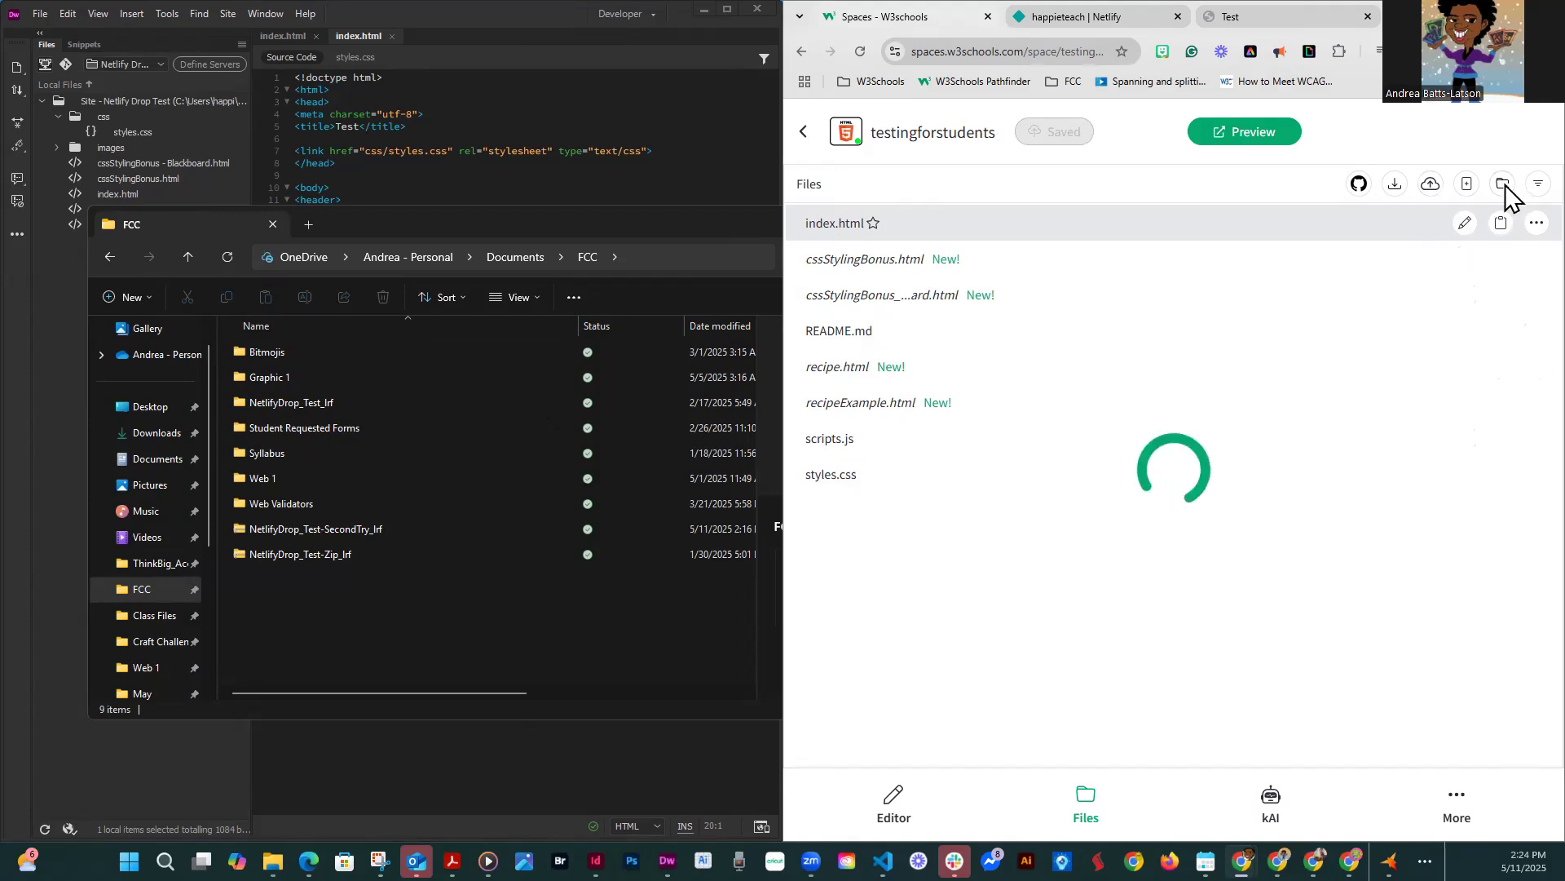
{"action": "left_click_drag", "start_coordinate": [1090, 506], "coordinate": [959, 509]}
{"action": "type", "text": "images"}
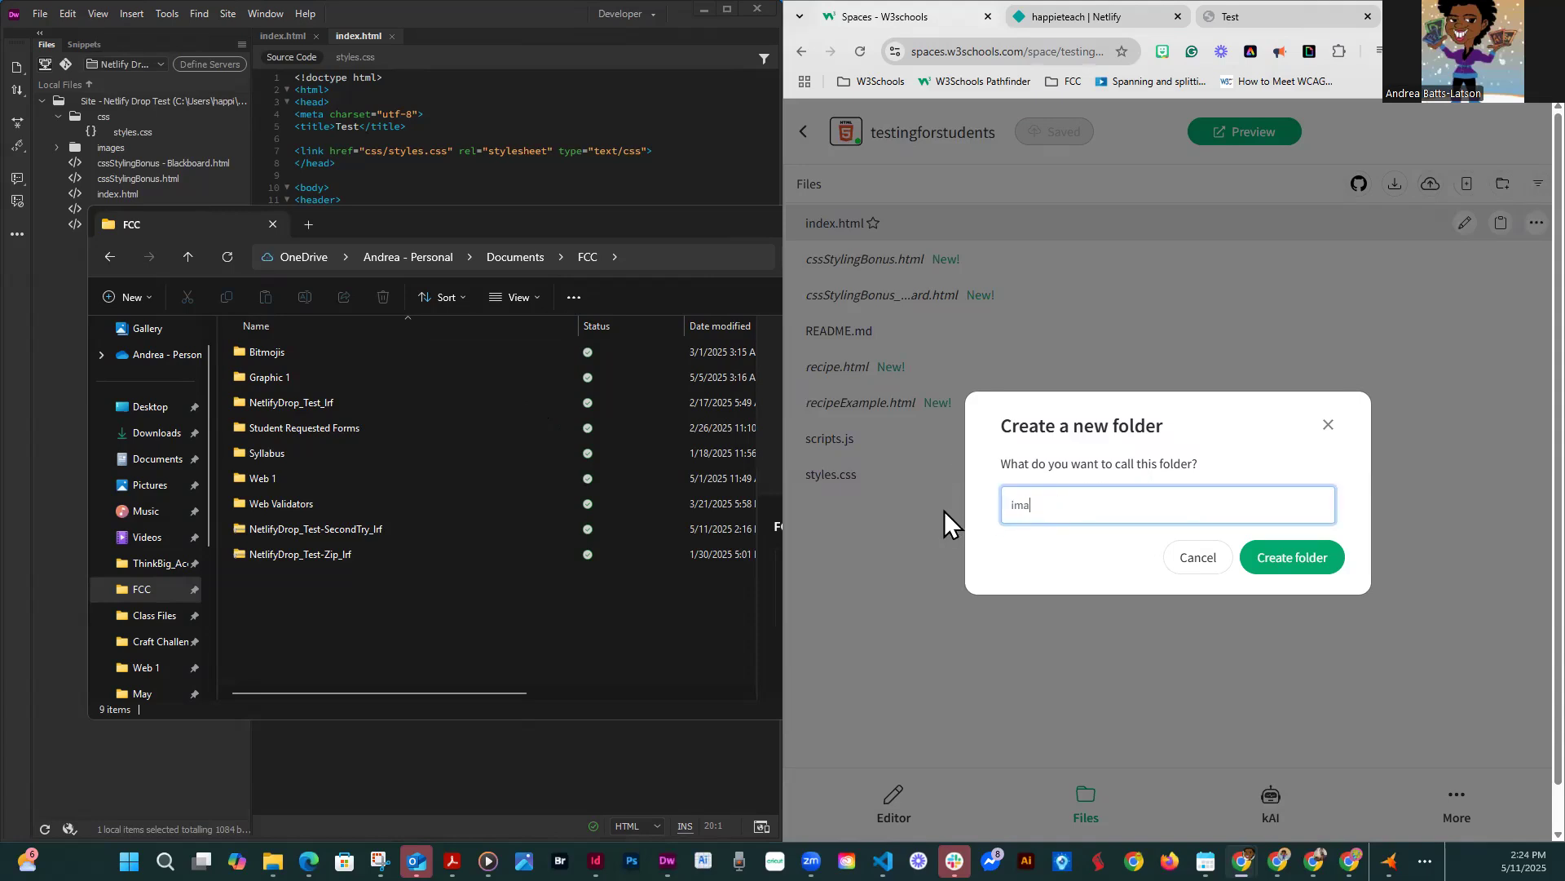
{"action": "left_click", "coordinate": [1294, 559]}
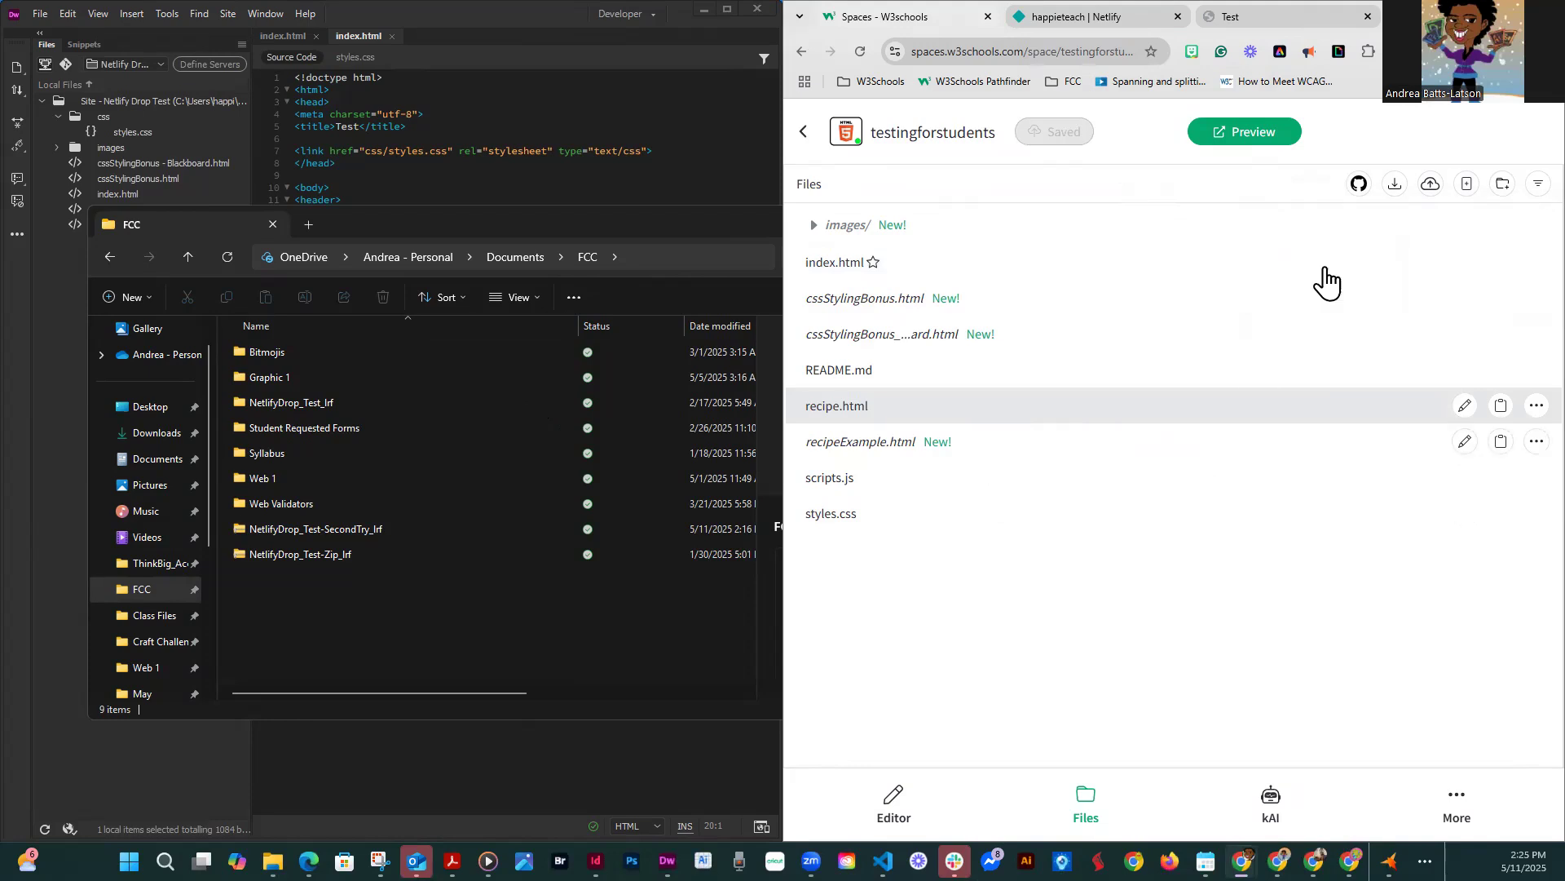
- Create a second root folder named styles in the space
{"action": "left_click", "coordinate": [1505, 191]}
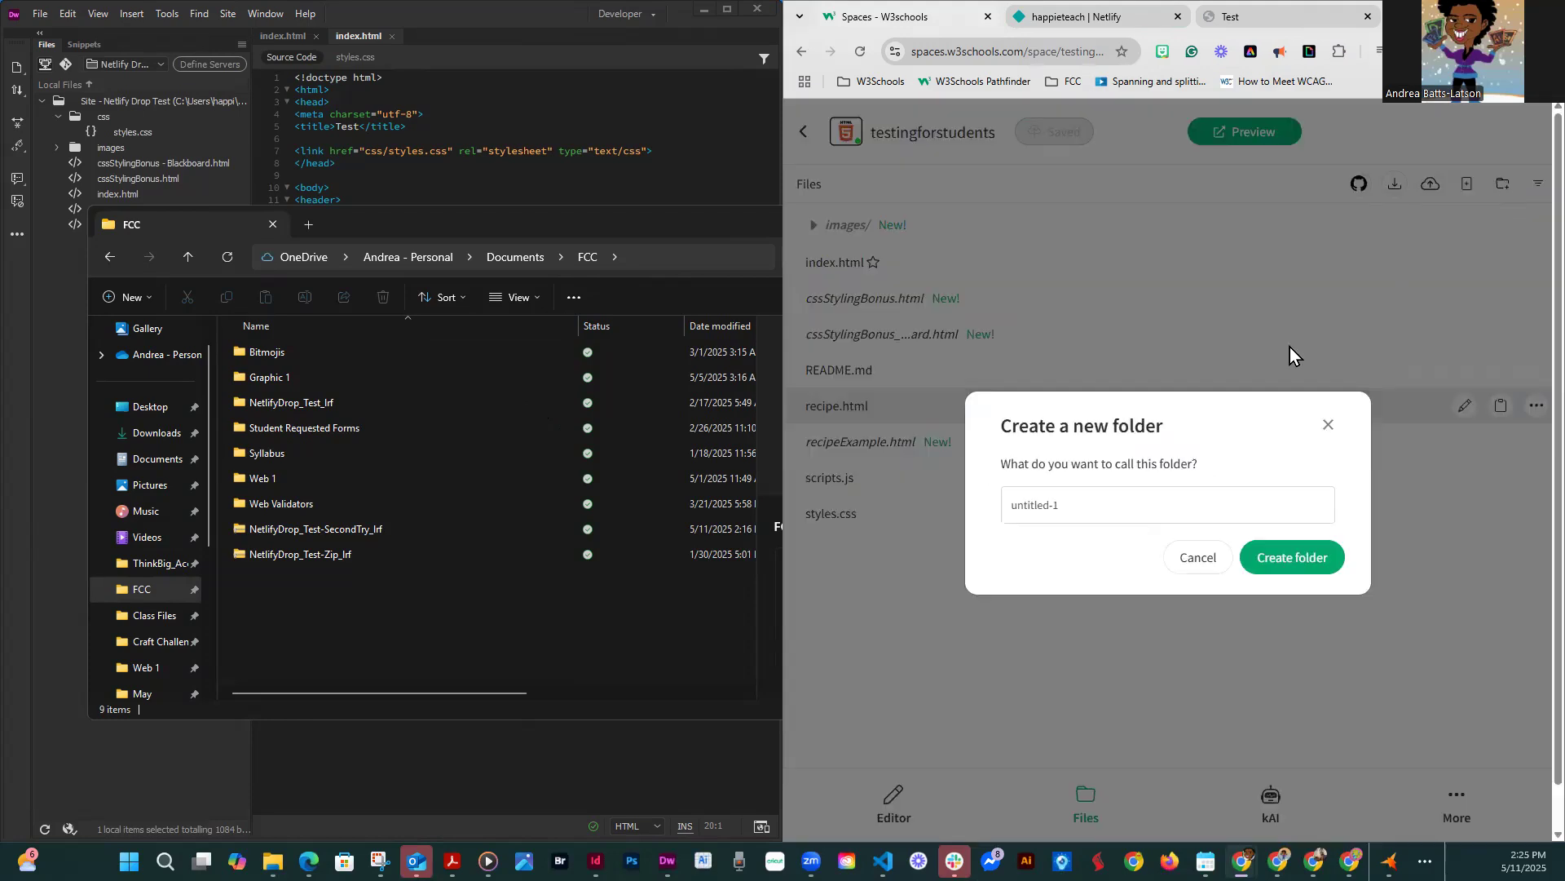
{"action": "left_click_drag", "start_coordinate": [1091, 503], "coordinate": [963, 501]}
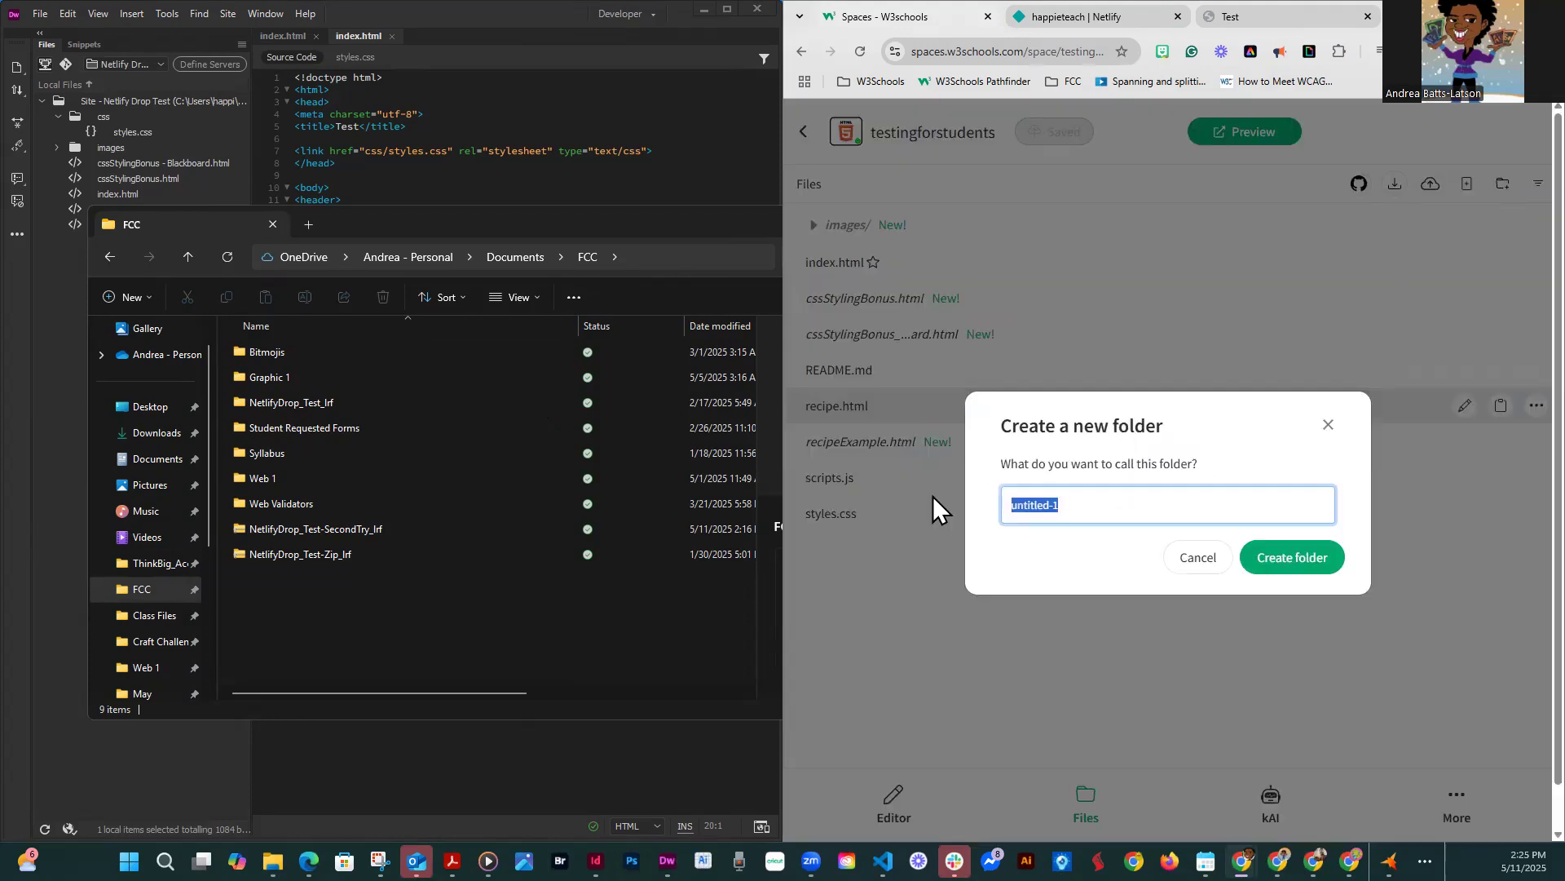
{"action": "type", "text": "styles"}
{"action": "key", "text": "Return"}
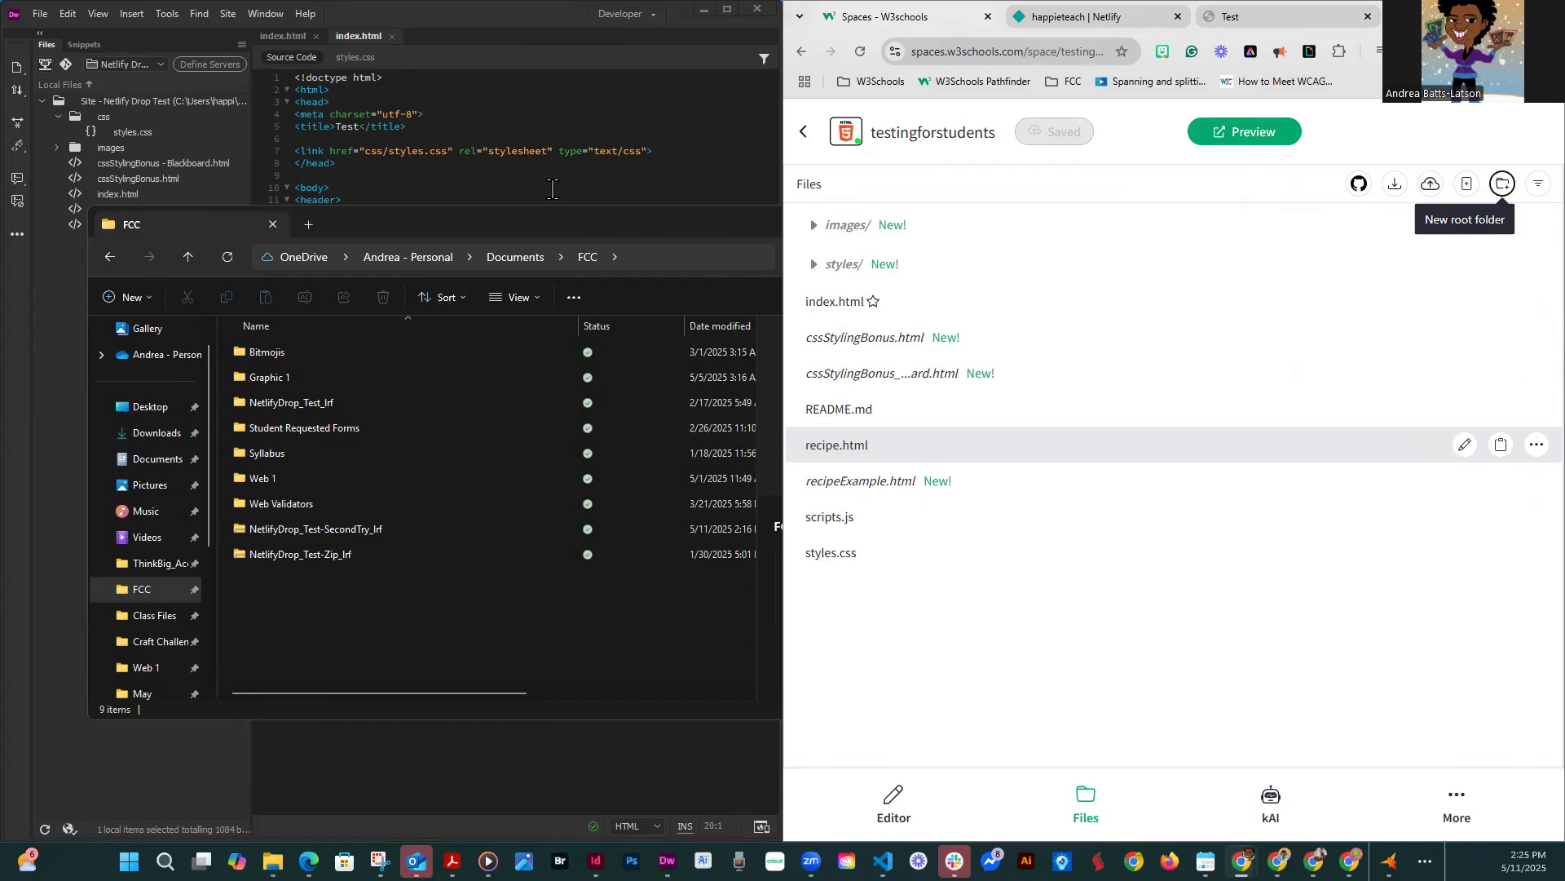
- Check the stylesheet path in Dreamweaver's index.html, and rename the space's styles folder as css
{"action": "left_click", "coordinate": [524, 174]}
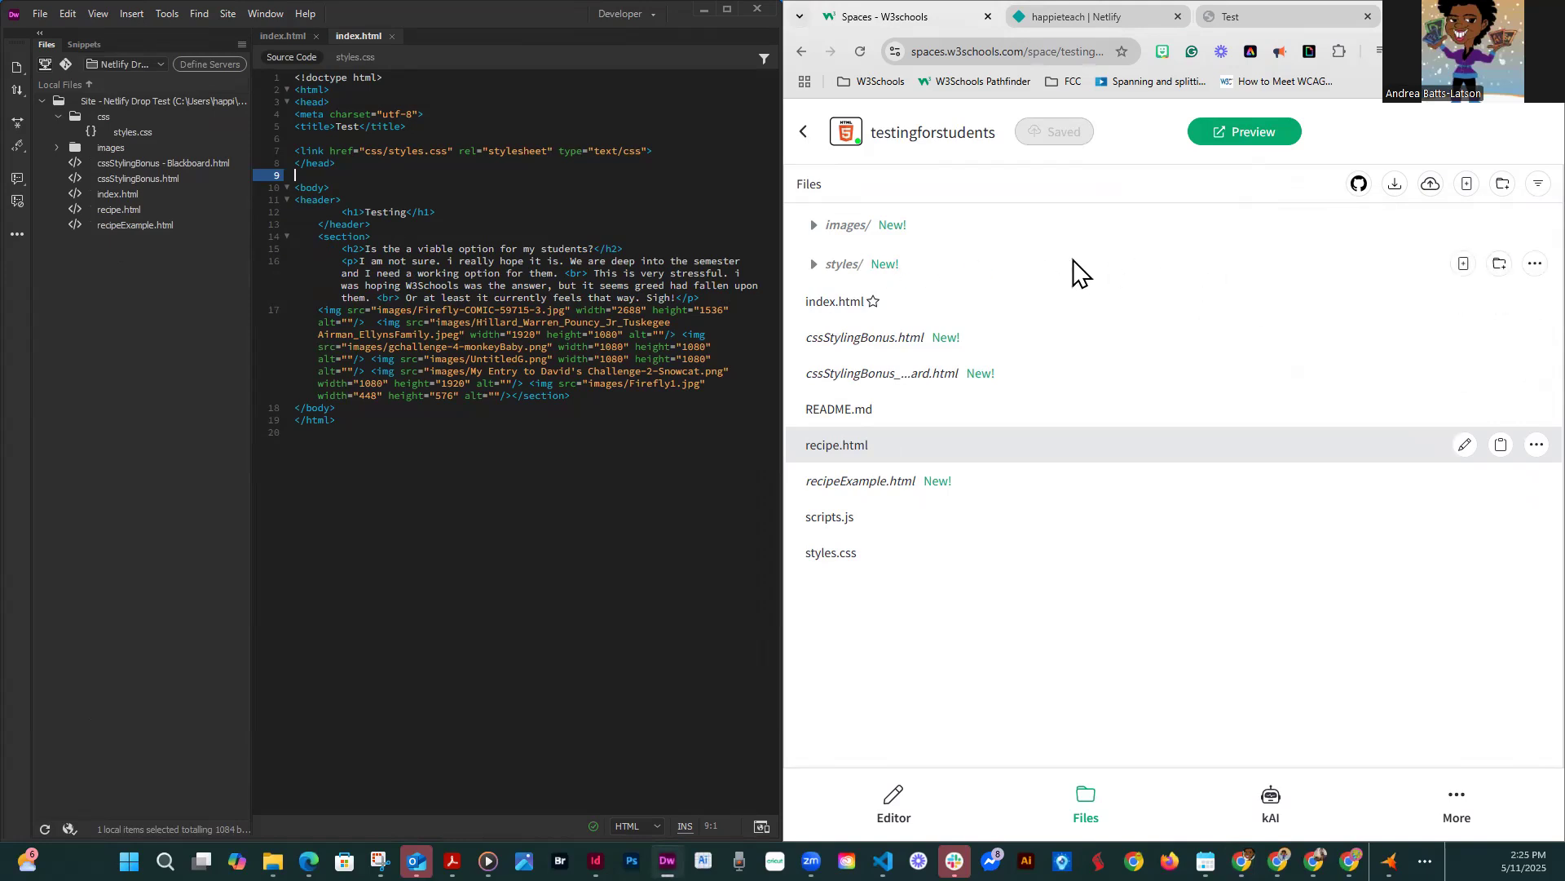
{"action": "left_click", "coordinate": [1533, 264]}
{"action": "left_click", "coordinate": [1455, 262]}
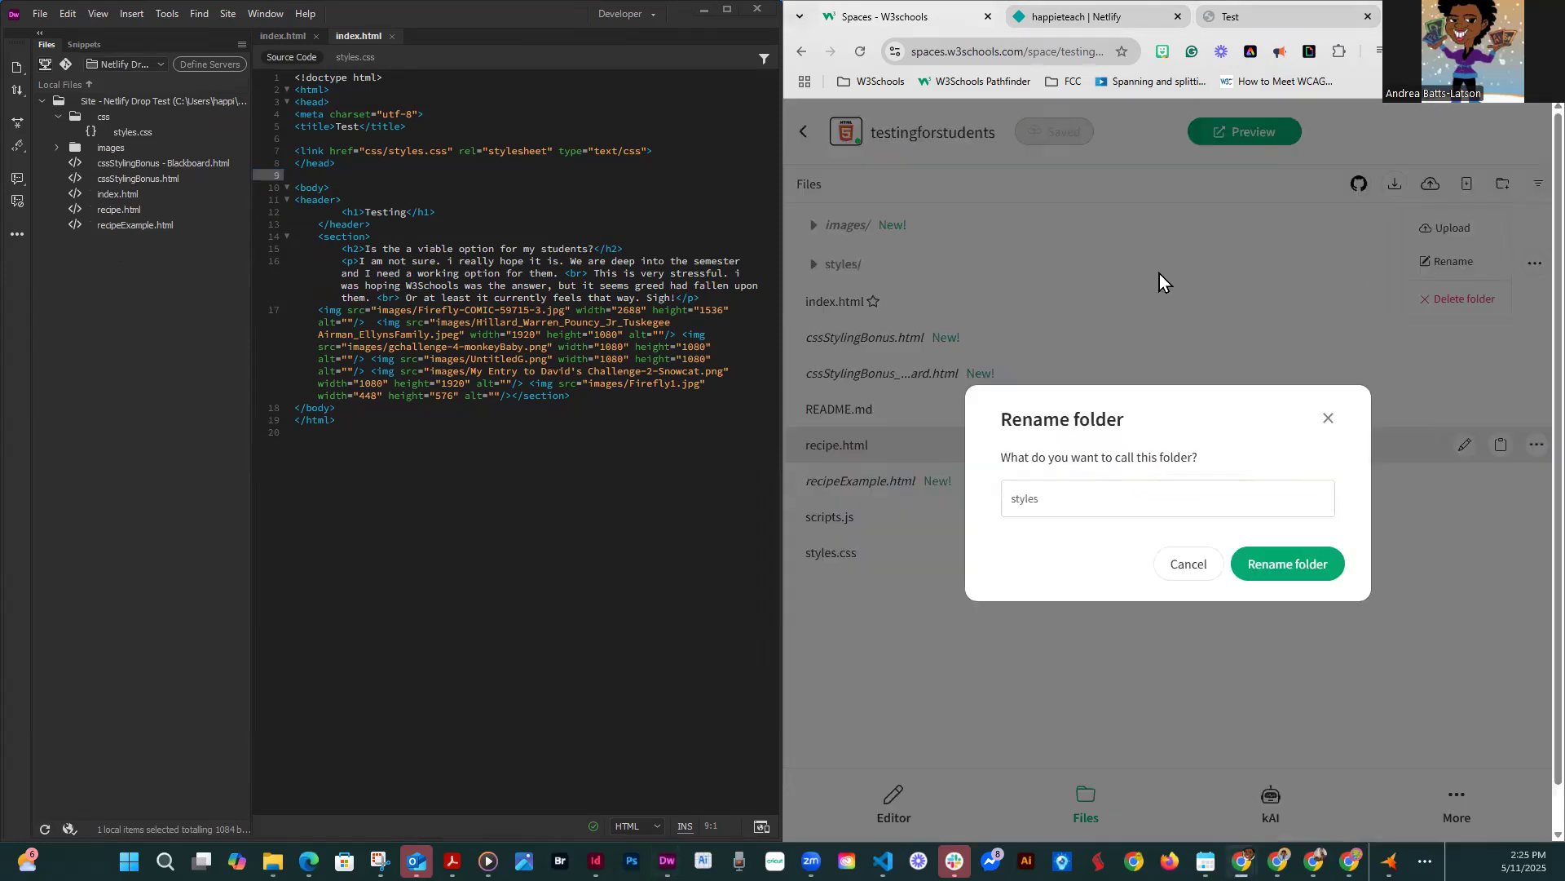
{"action": "double_click", "coordinate": [1055, 496]}
{"action": "type", "text": "css"}
{"action": "key", "text": "Return"}
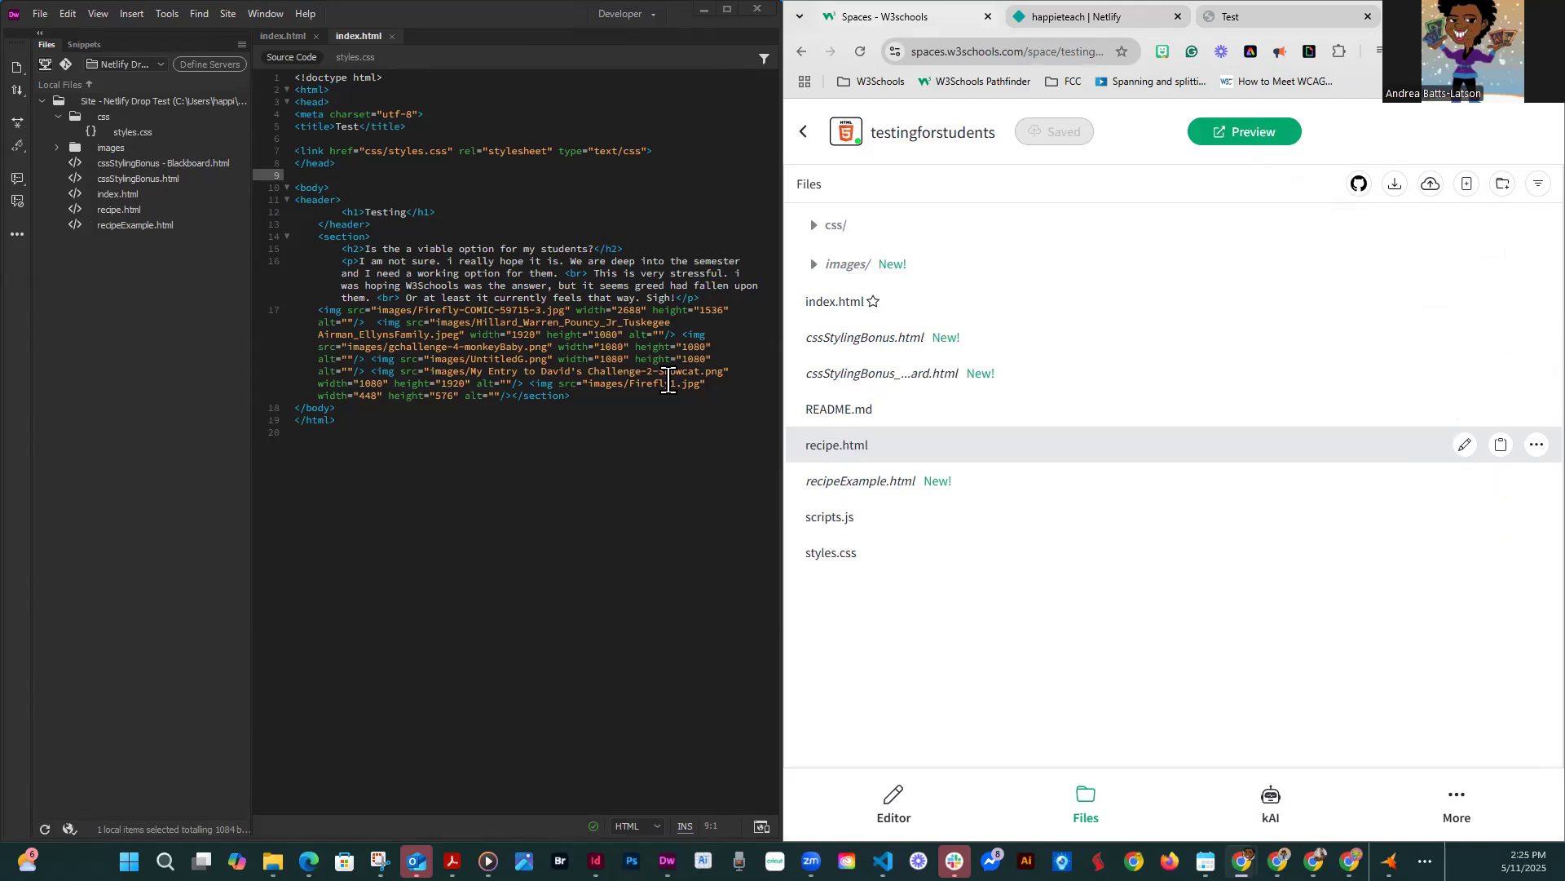
- Expand the images folder in Dreamweaver's file list and open the NetlifyDrop_Test_lrf images folder in File Explorer
{"action": "left_click", "coordinate": [57, 148]}
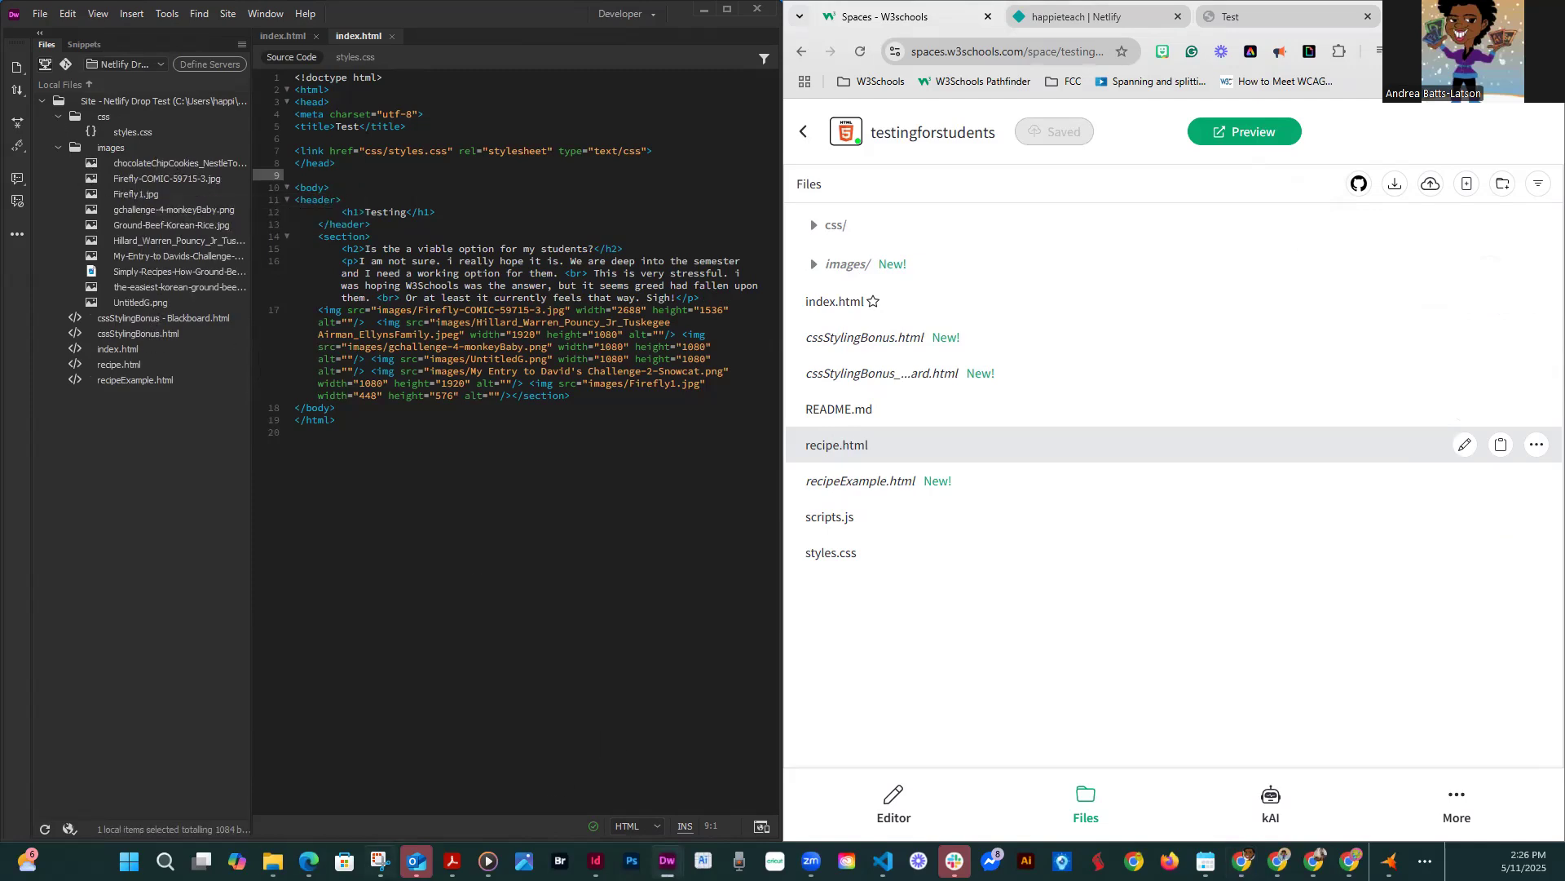
{"action": "mouse_move", "coordinate": [272, 860]}
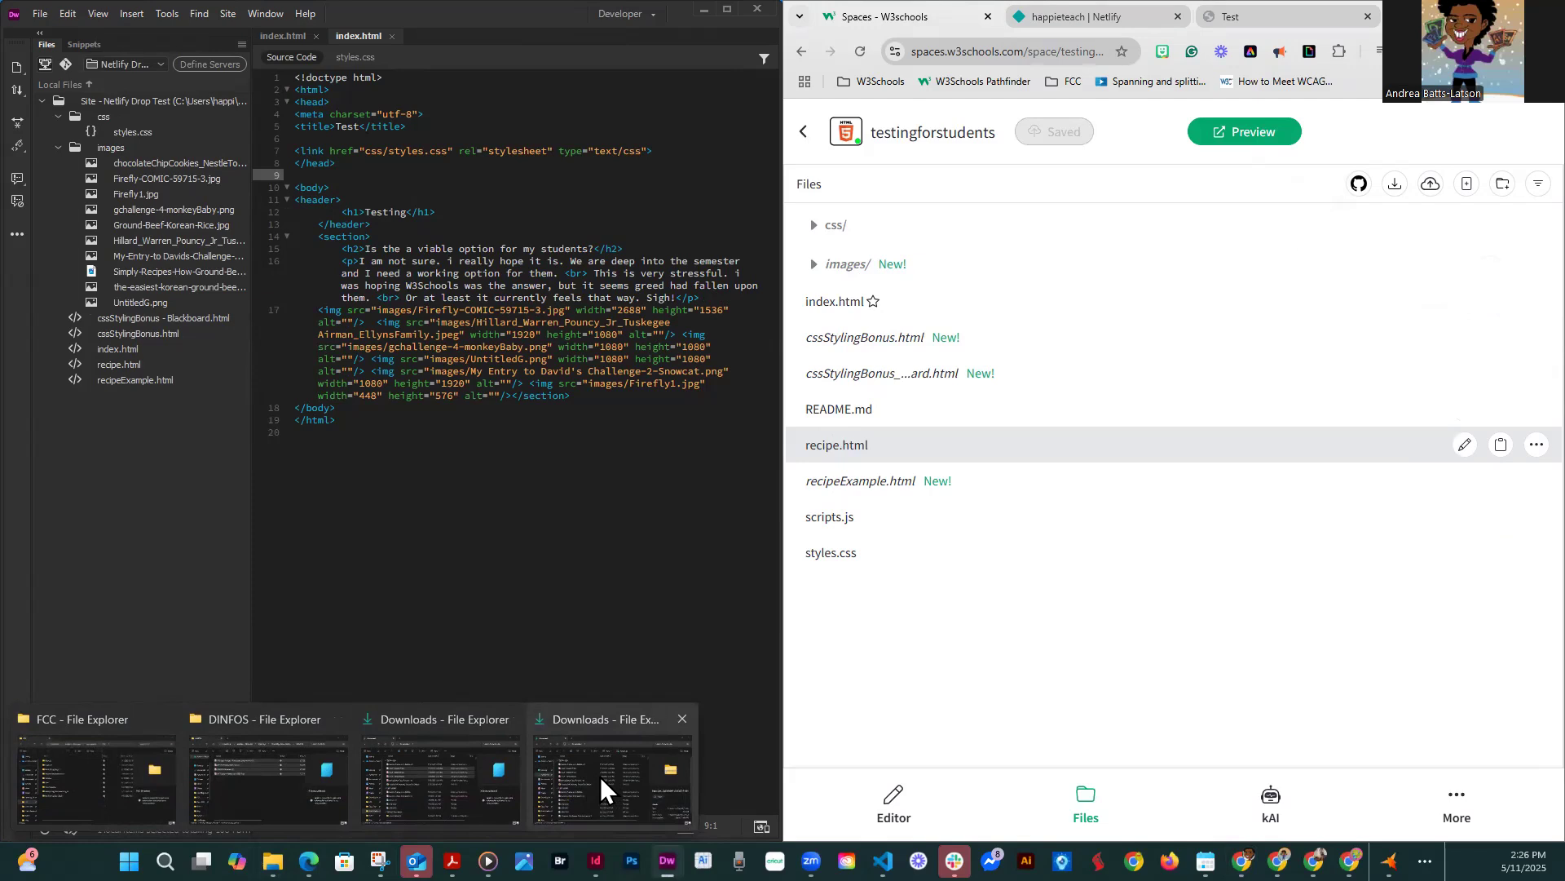
{"action": "left_click", "coordinate": [72, 758]}
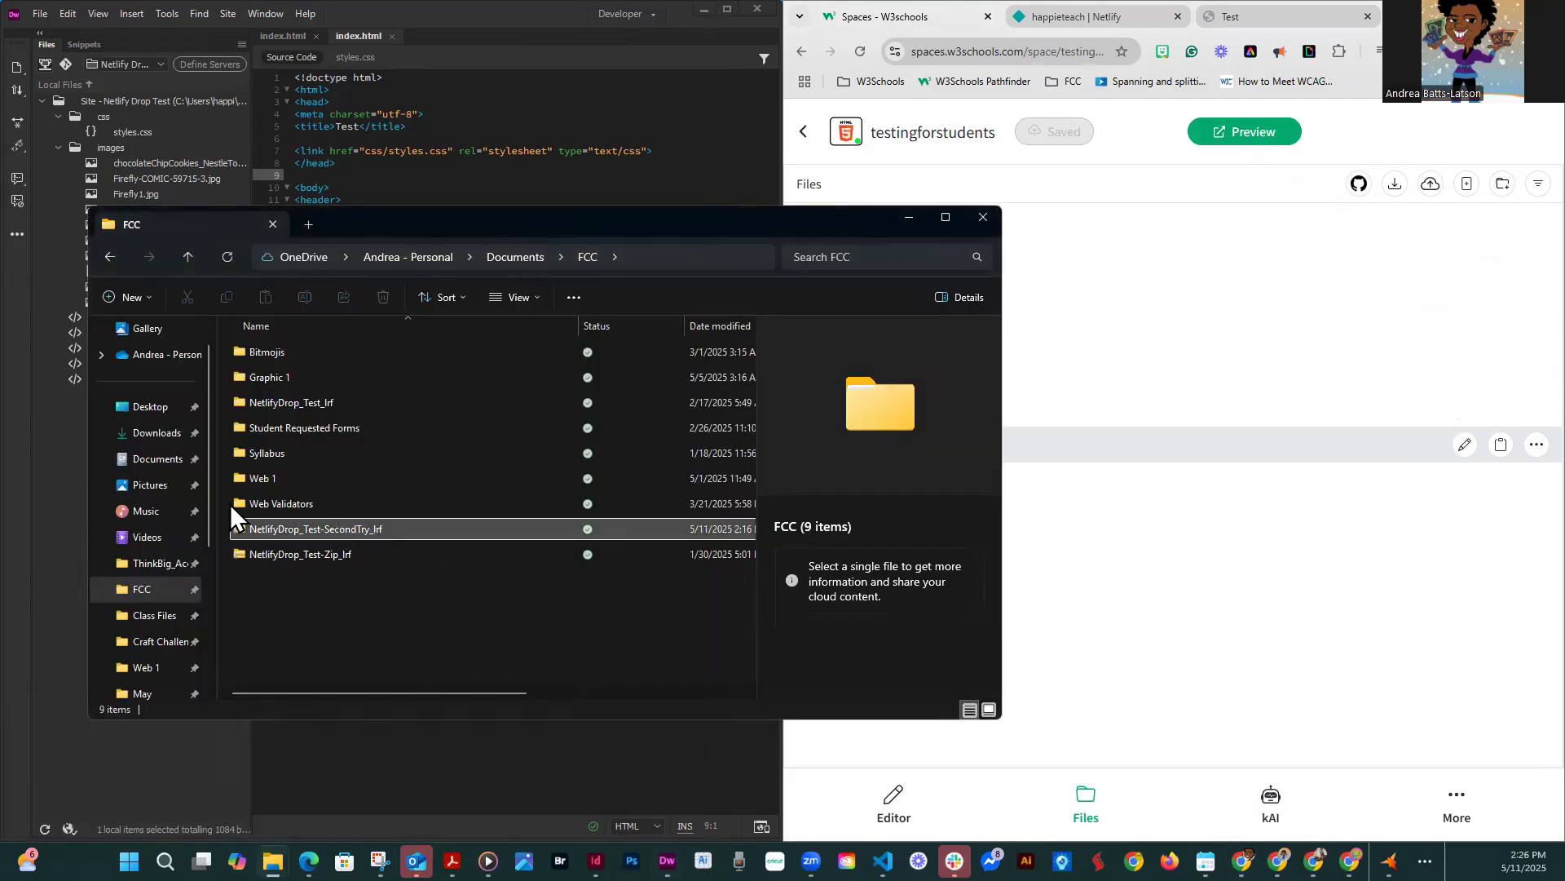
{"action": "left_click", "coordinate": [270, 403]}
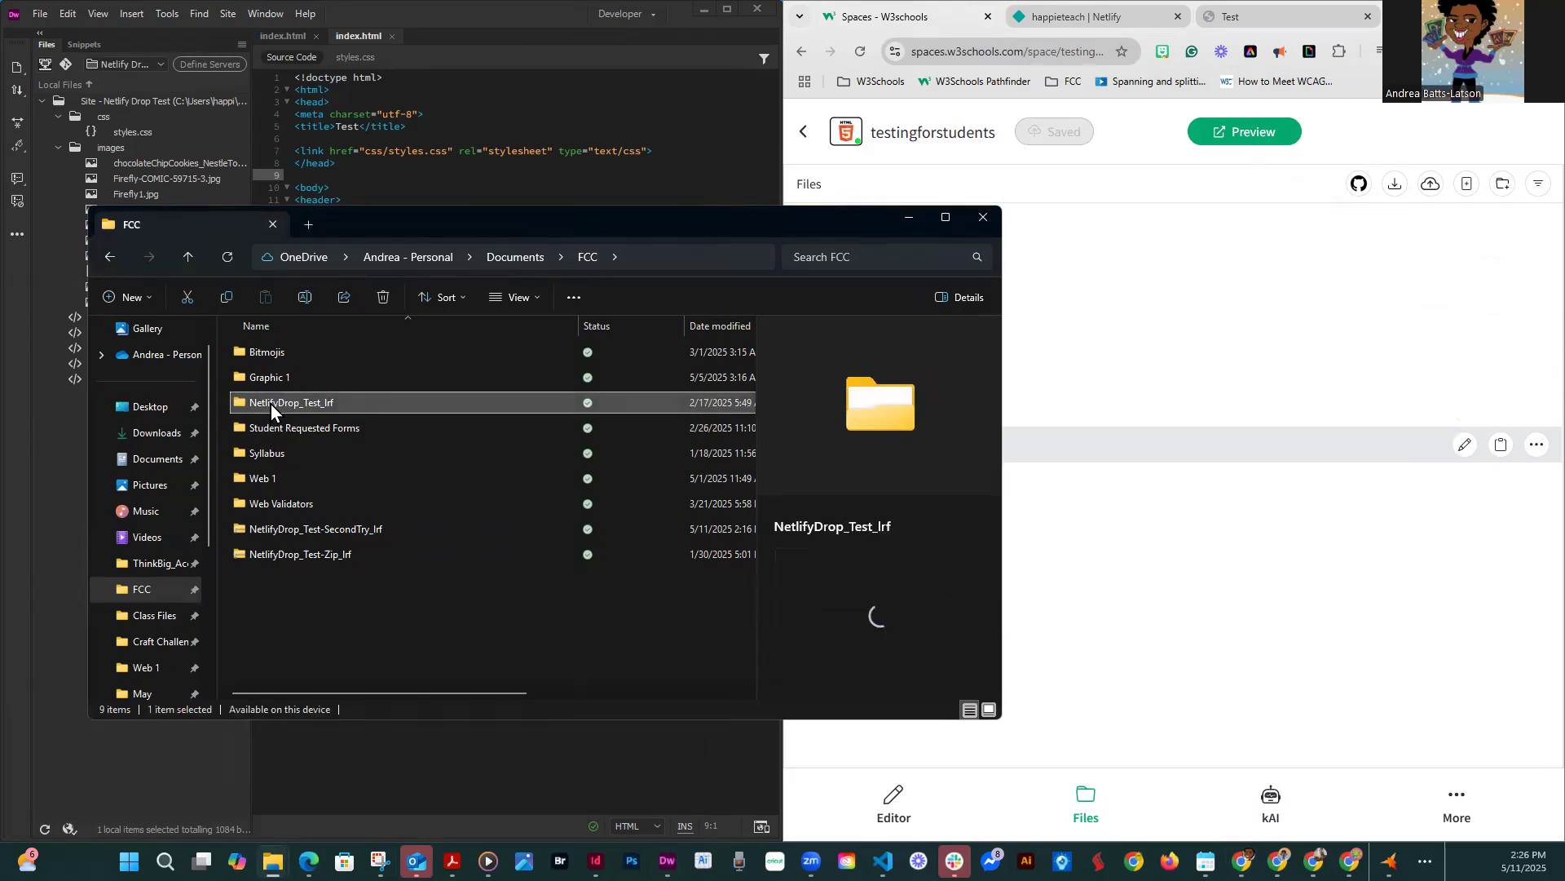
{"action": "double_click", "coordinate": [271, 404]}
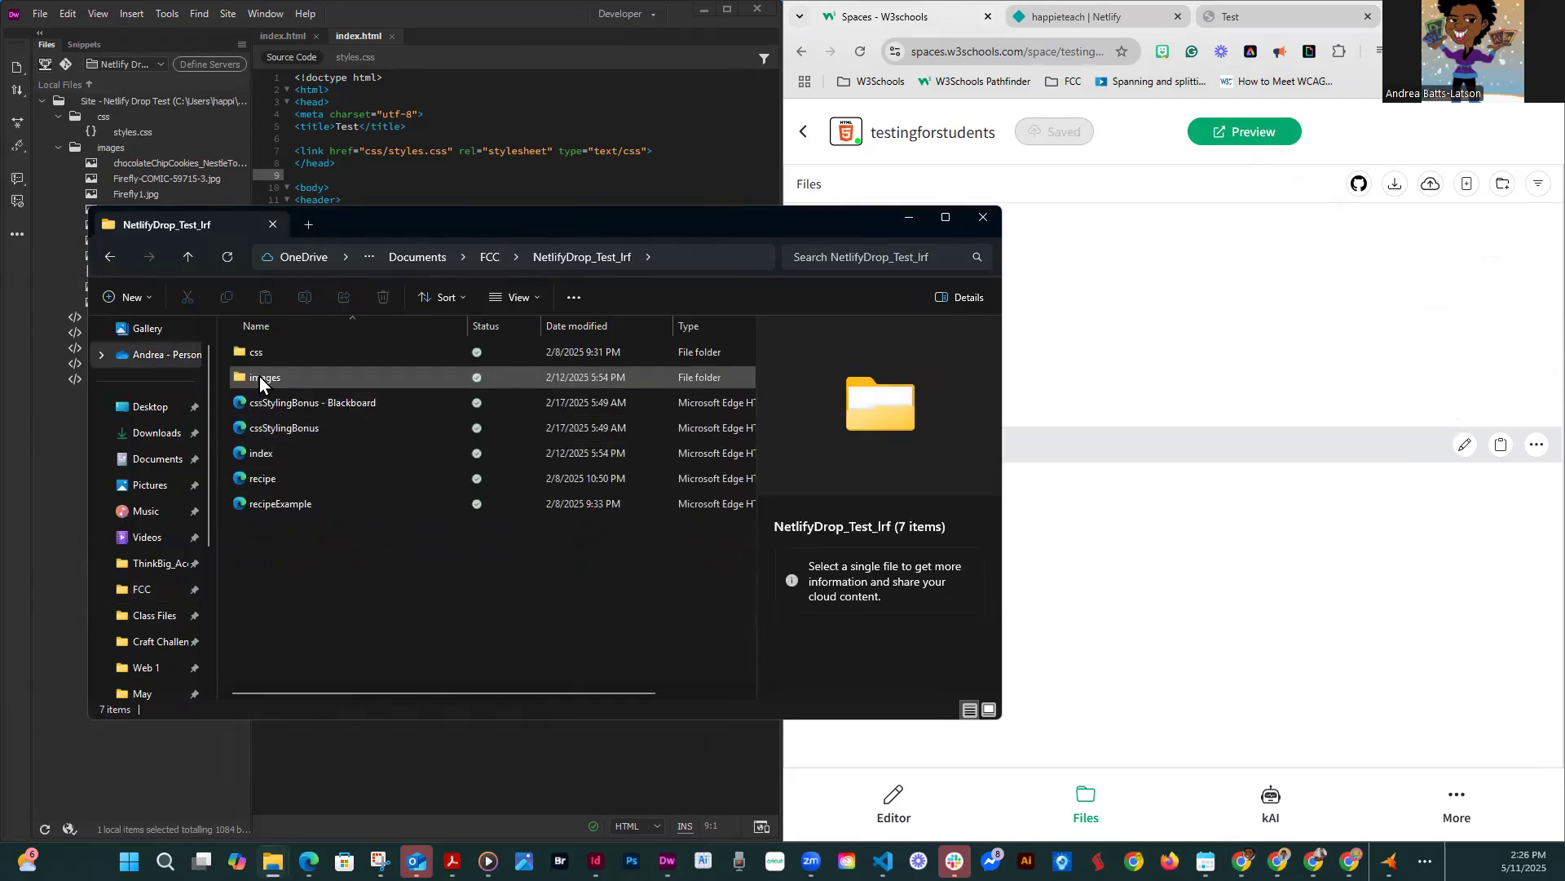
{"action": "left_click_drag", "start_coordinate": [448, 233], "coordinate": [396, 368]}
{"action": "double_click", "coordinate": [225, 521]}
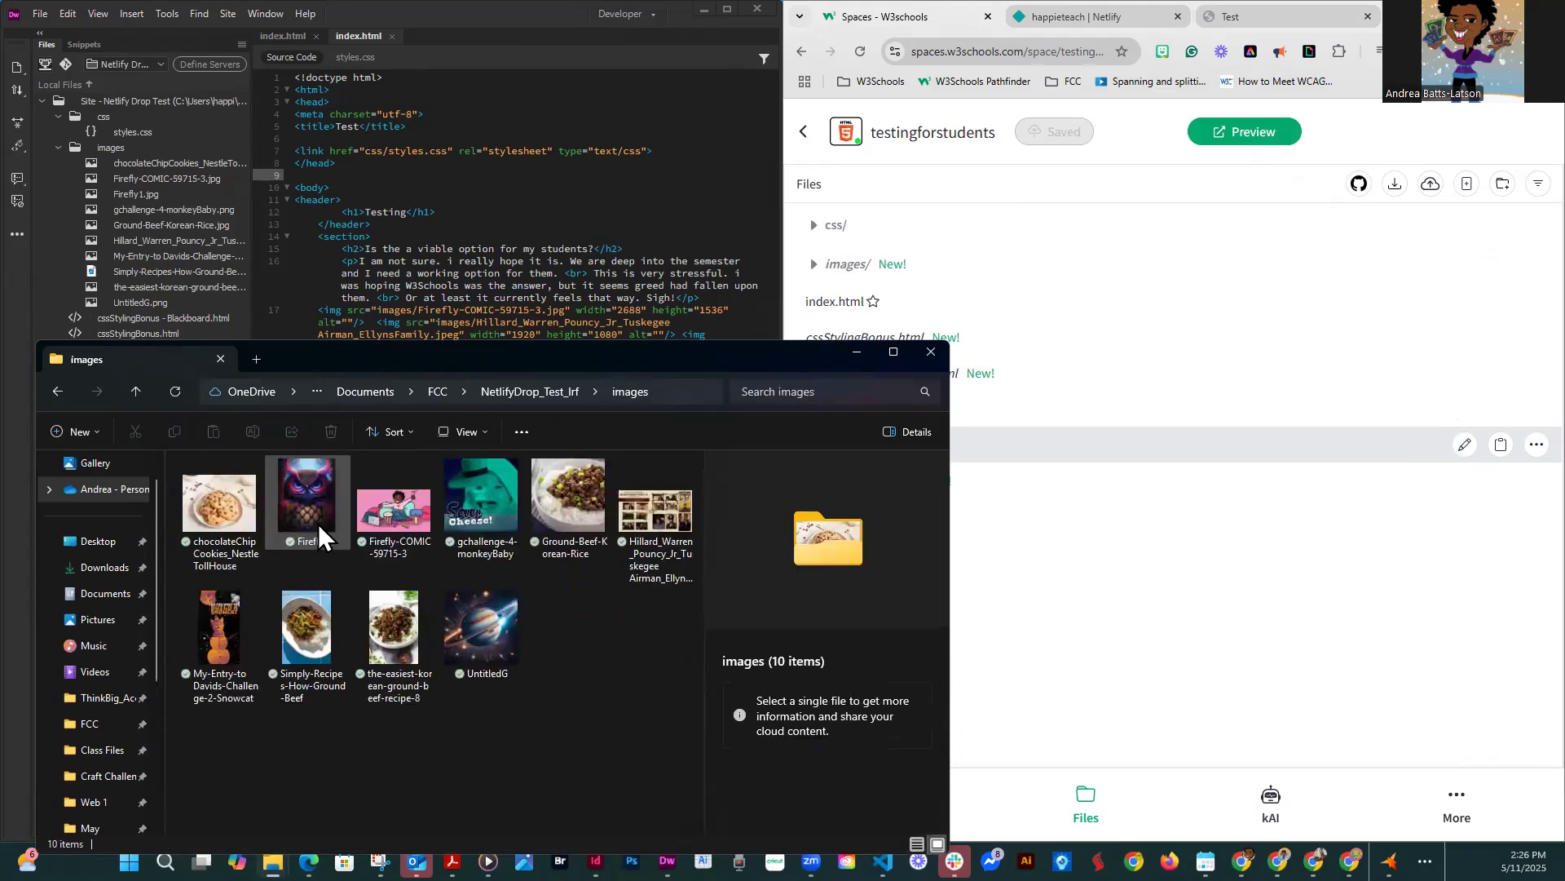
{"action": "left_click", "coordinate": [839, 264]}
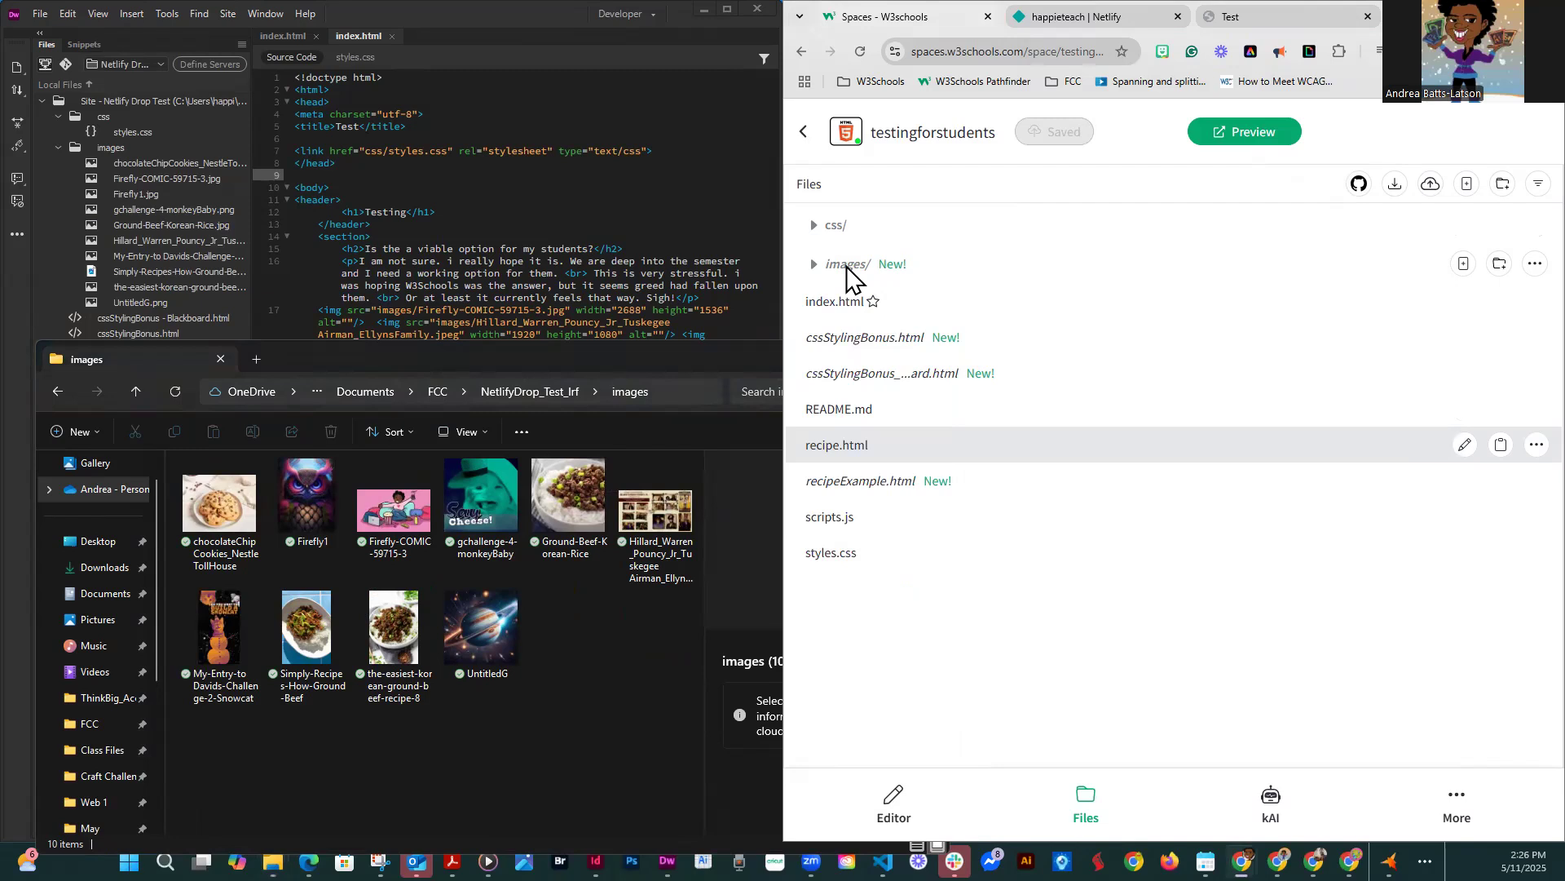
{"action": "double_click", "coordinate": [846, 265]}
{"action": "left_click", "coordinate": [883, 266]}
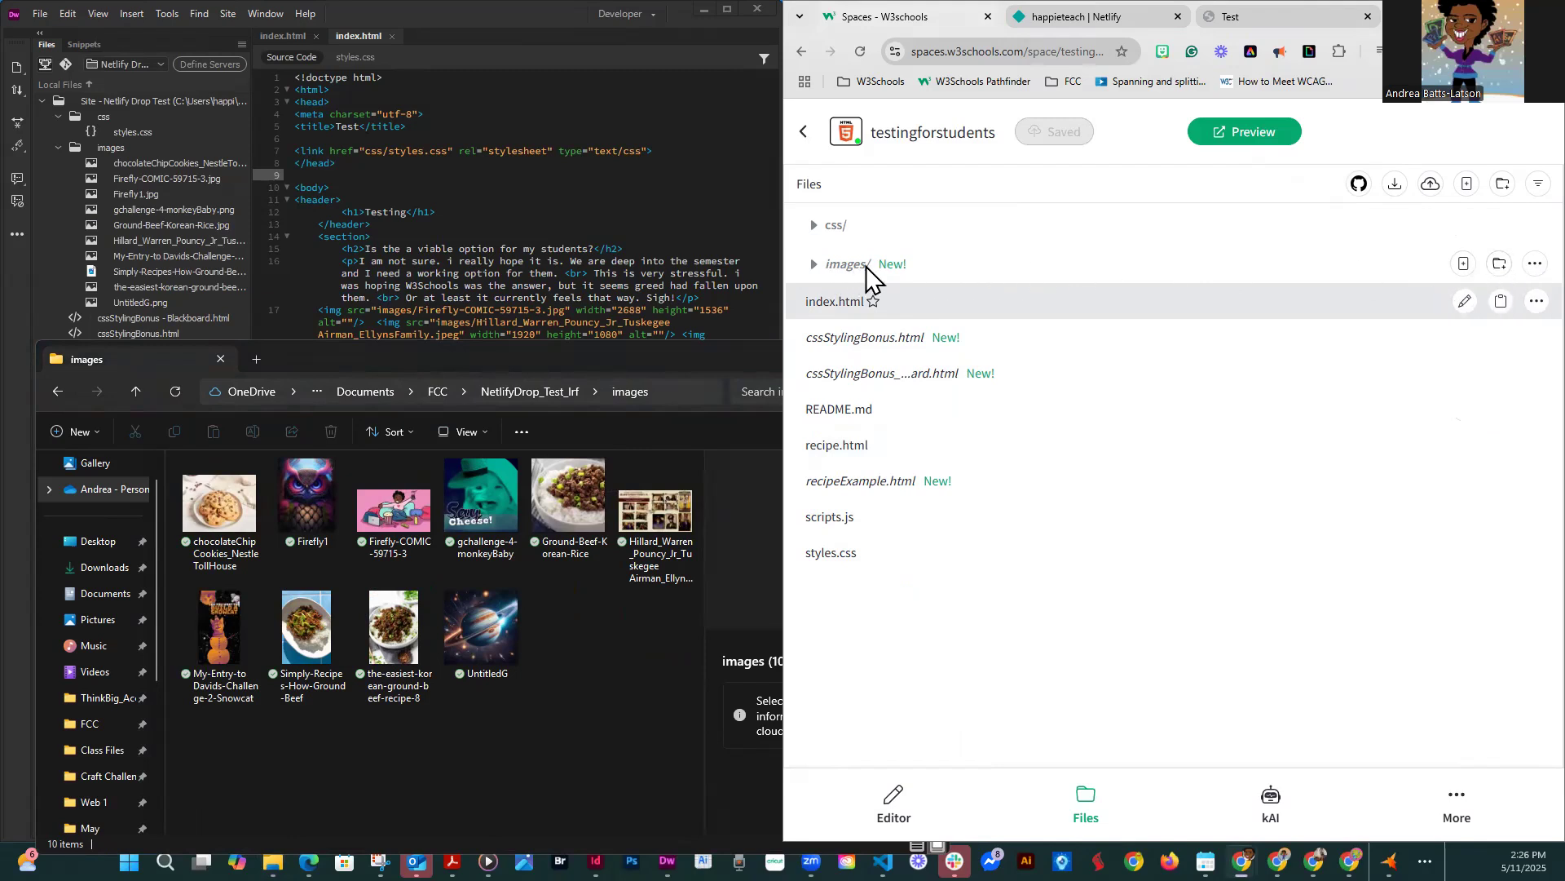
{"action": "left_click", "coordinate": [1501, 264]}
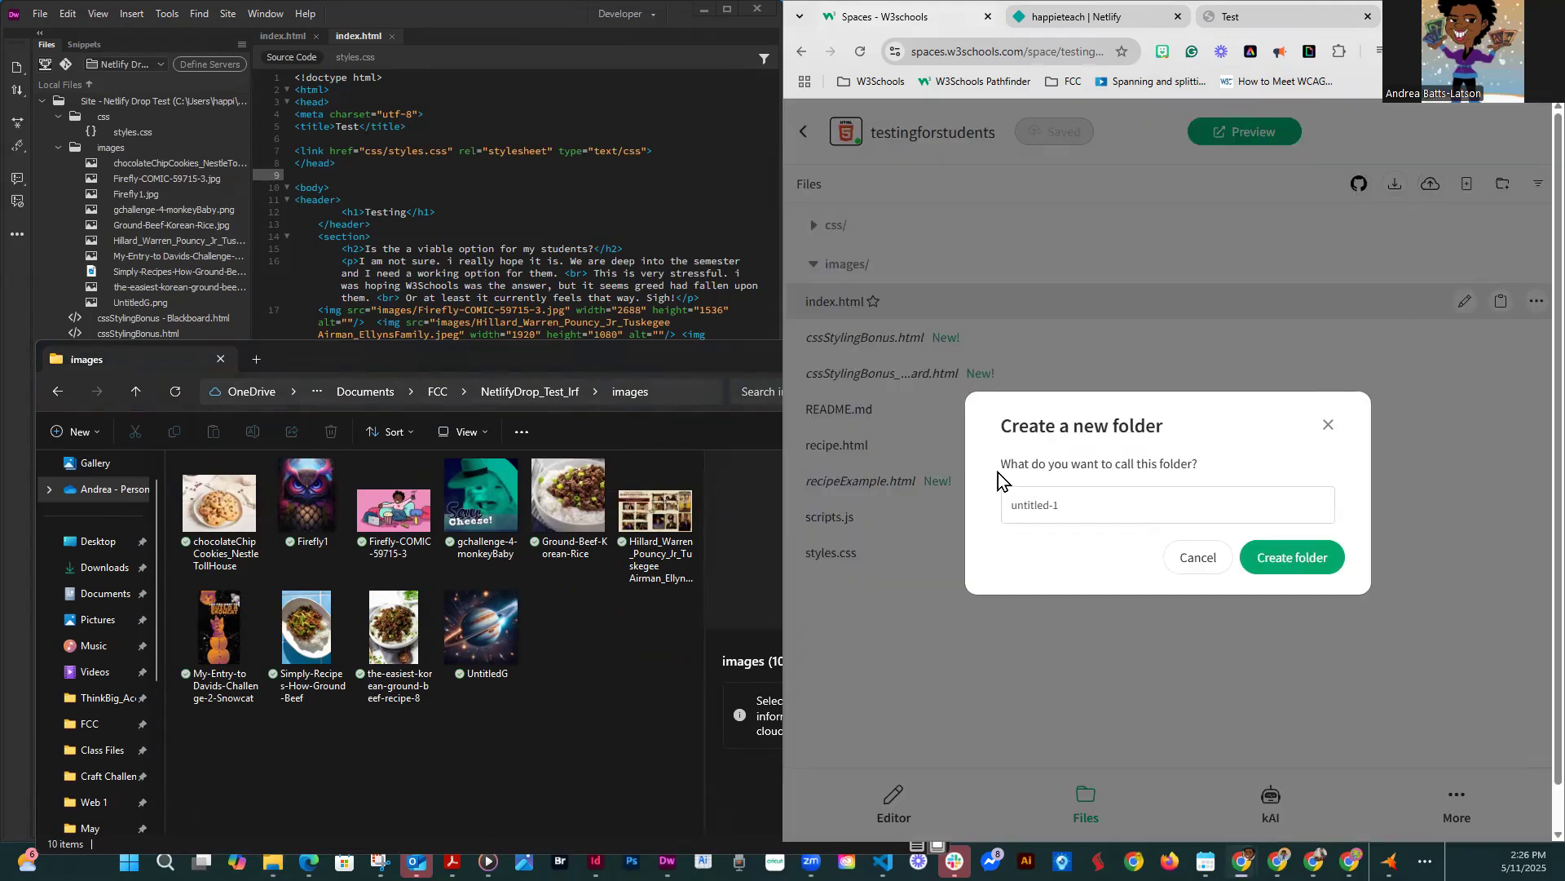
{"action": "left_click", "coordinate": [1197, 558]}
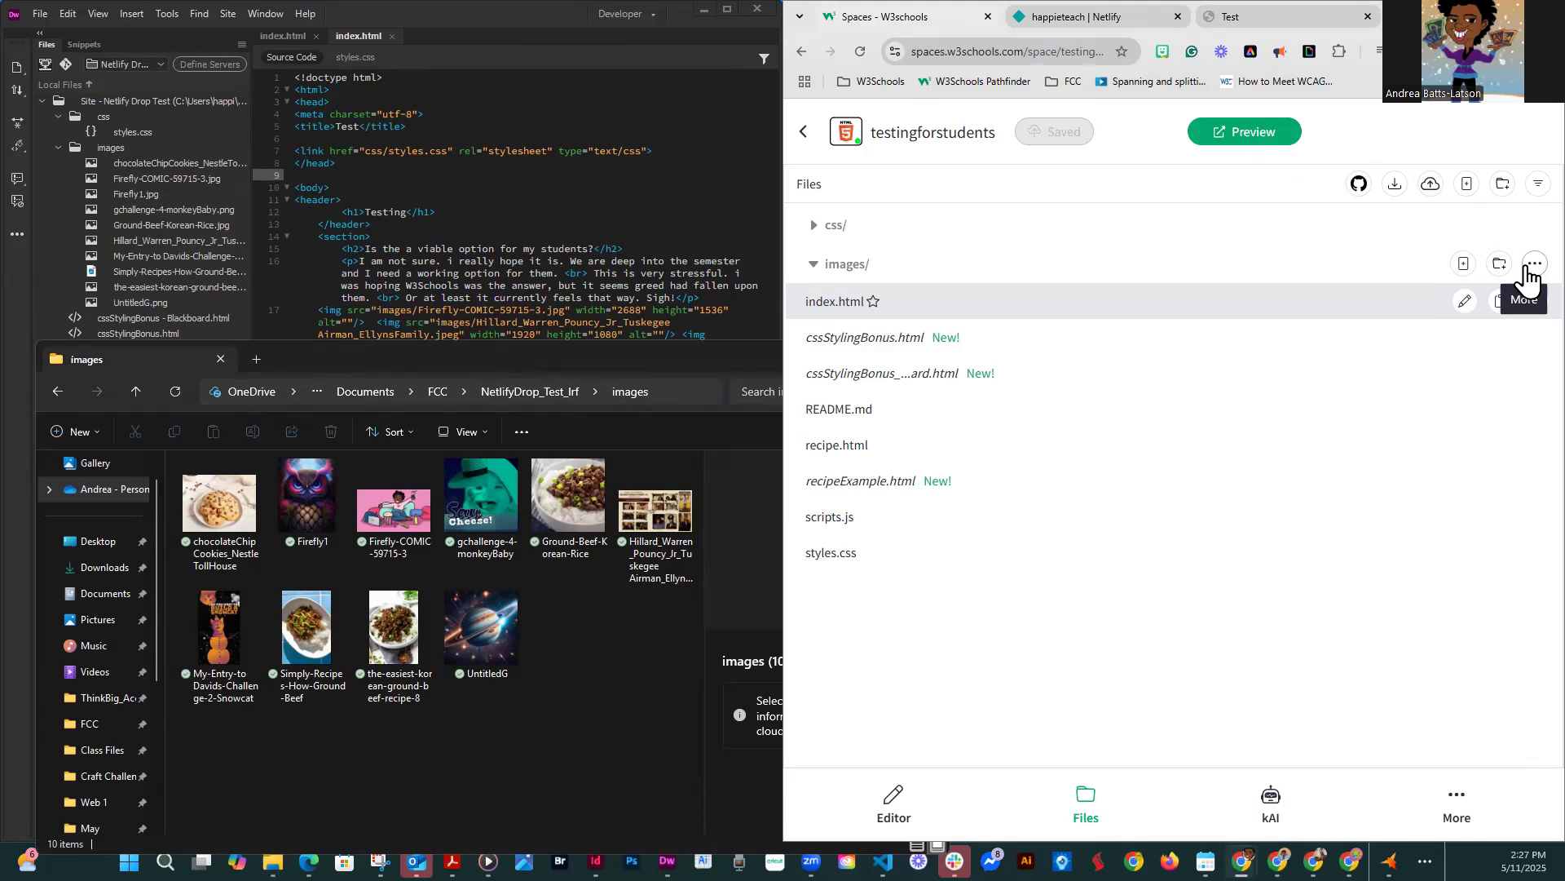
- Upload all the files from the NetlifyDrop_Test_lrf images folder into the space's images folder, and collapse that folder
{"action": "left_click", "coordinate": [1534, 266]}
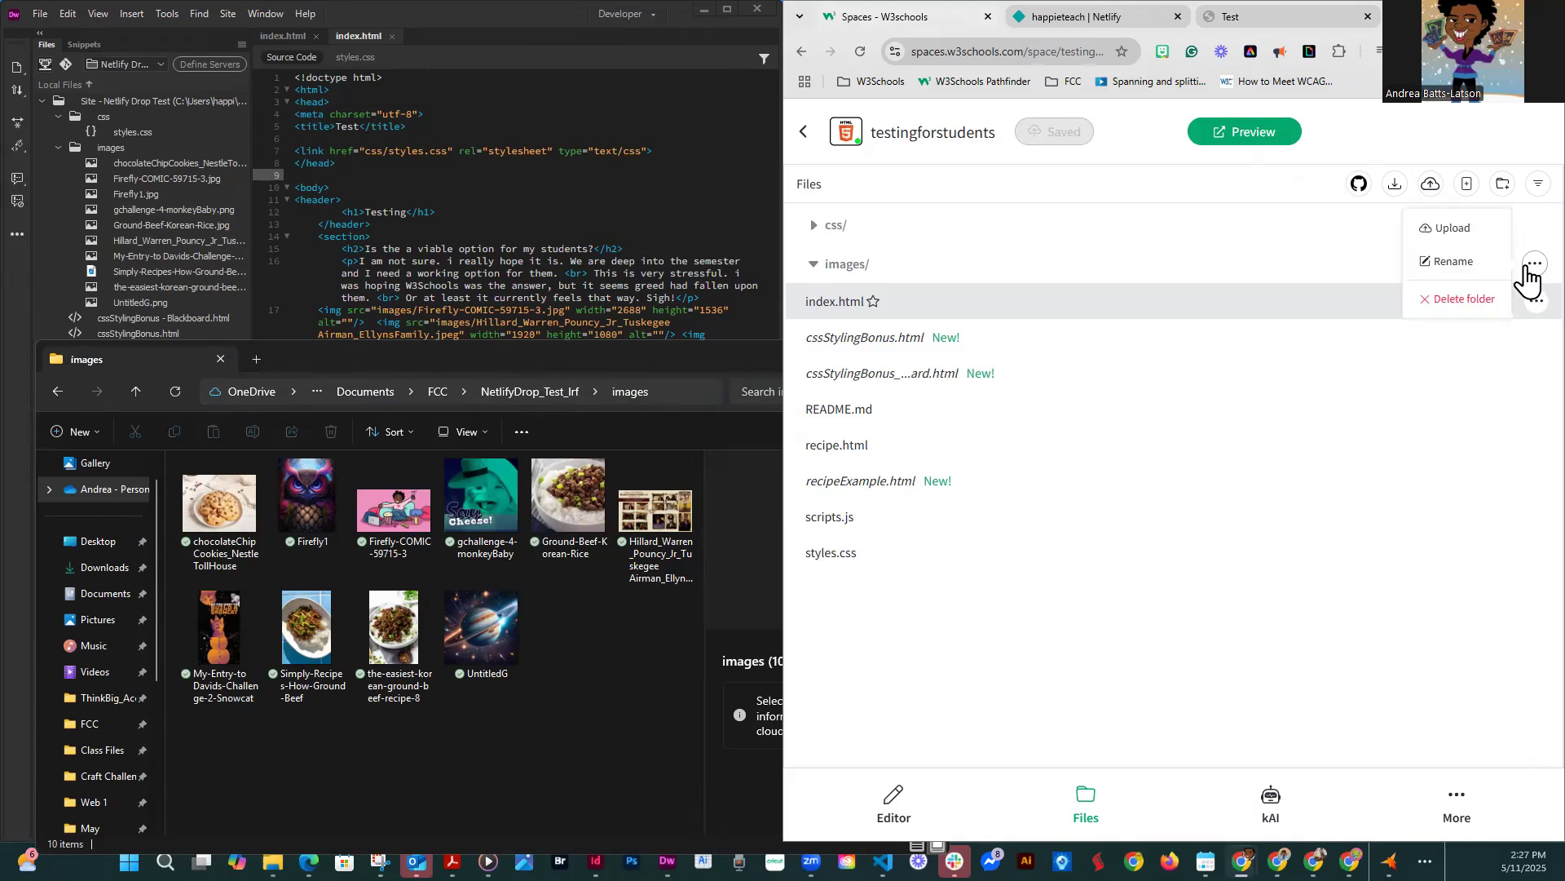
{"action": "left_click", "coordinate": [1453, 232]}
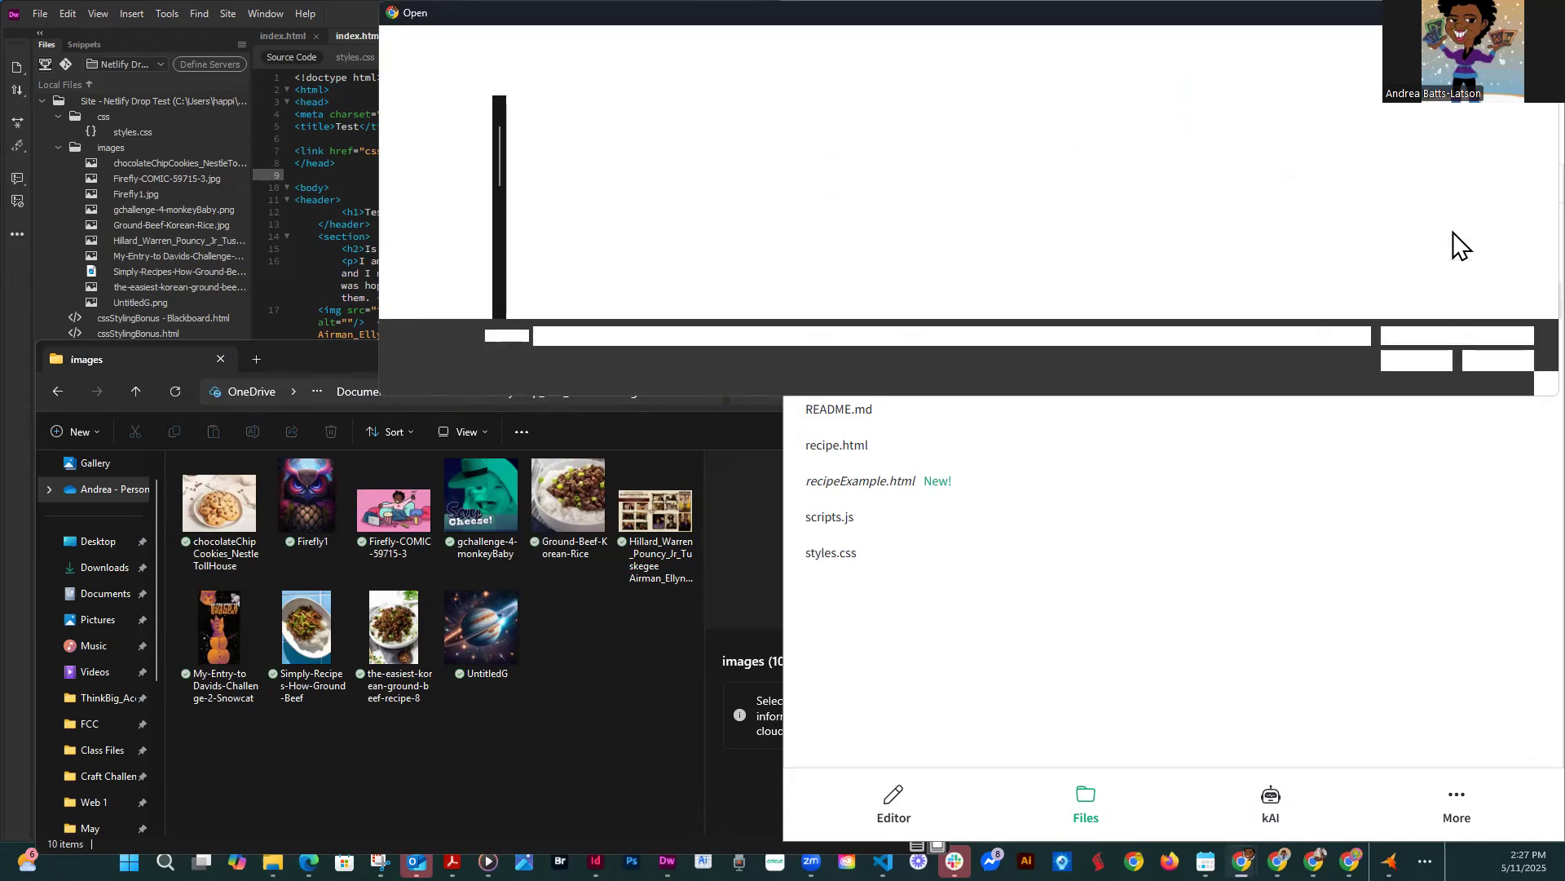
{"action": "left_click", "coordinate": [546, 158]}
{"action": "double_click", "coordinate": [546, 159]}
{"action": "left_click_drag", "start_coordinate": [1388, 248], "coordinate": [530, 114]}
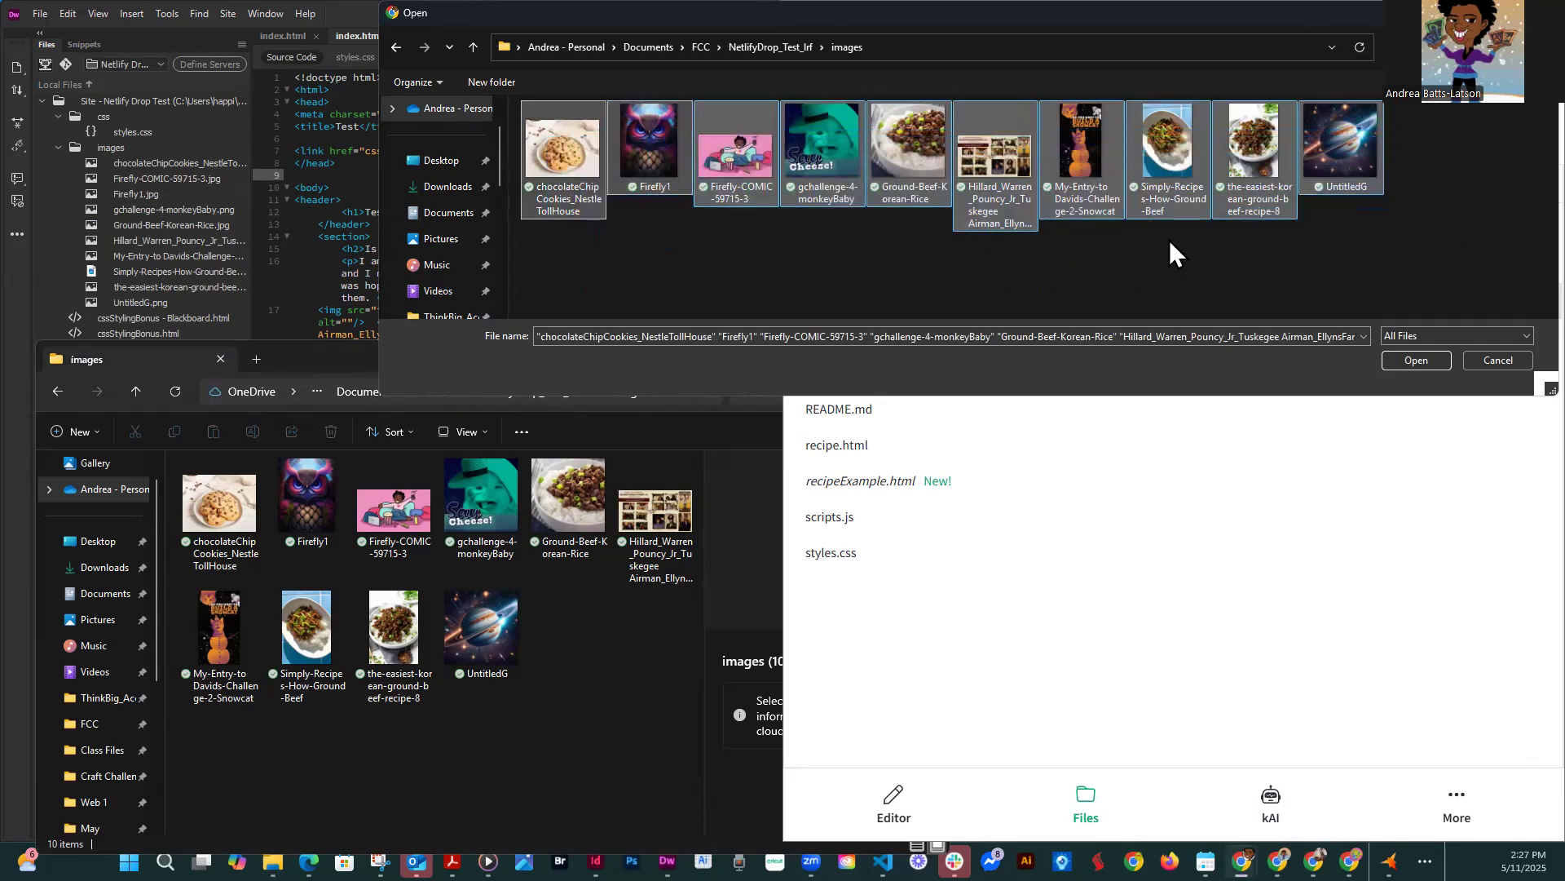
{"action": "left_click", "coordinate": [1408, 357]}
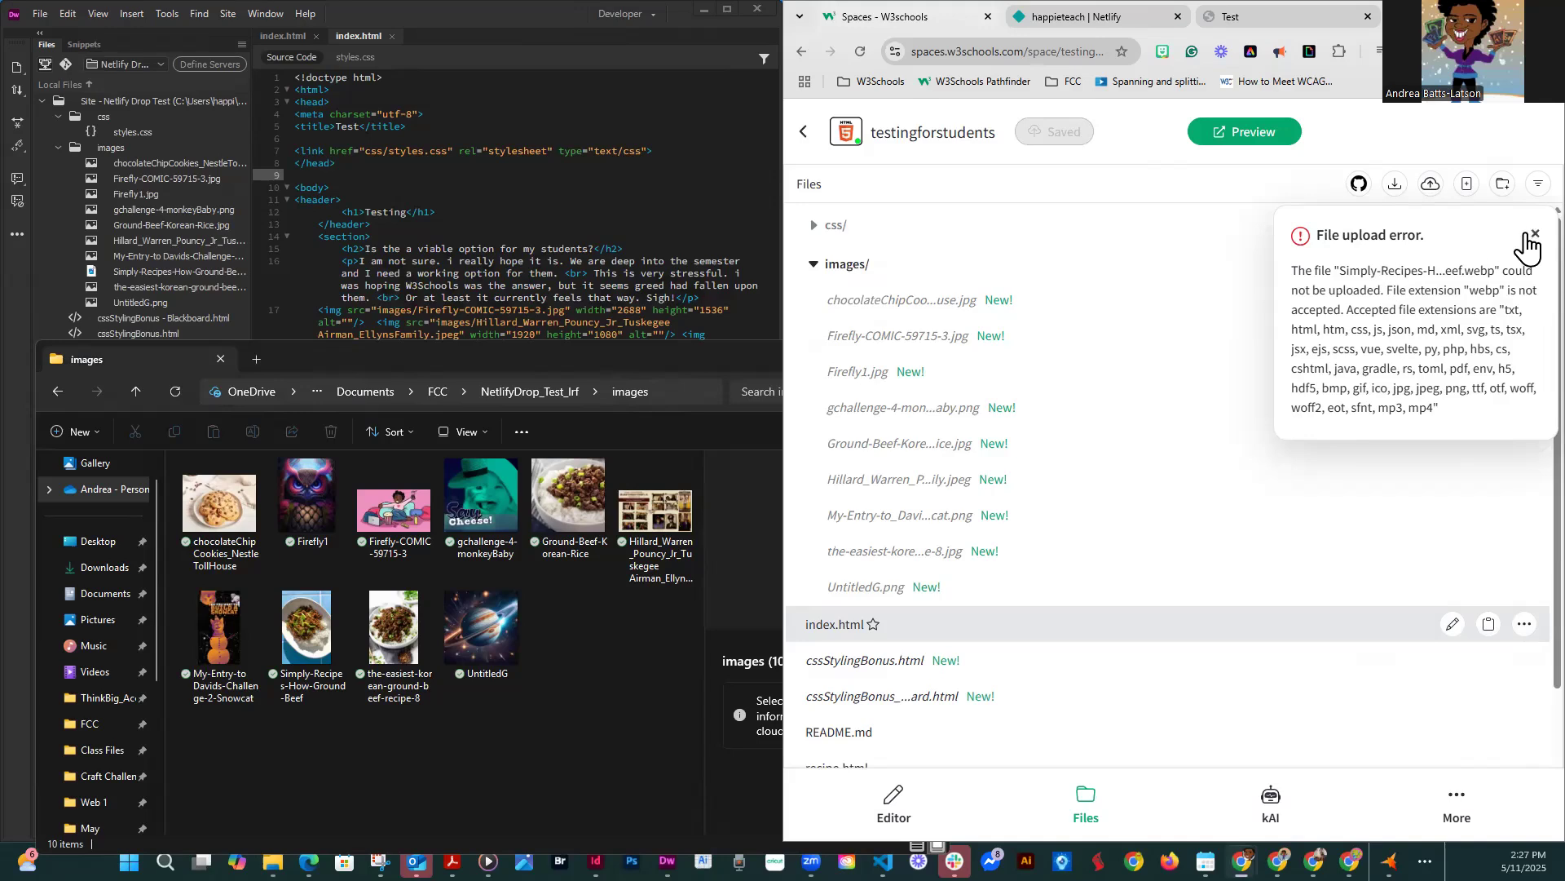
{"action": "left_click", "coordinate": [1529, 234]}
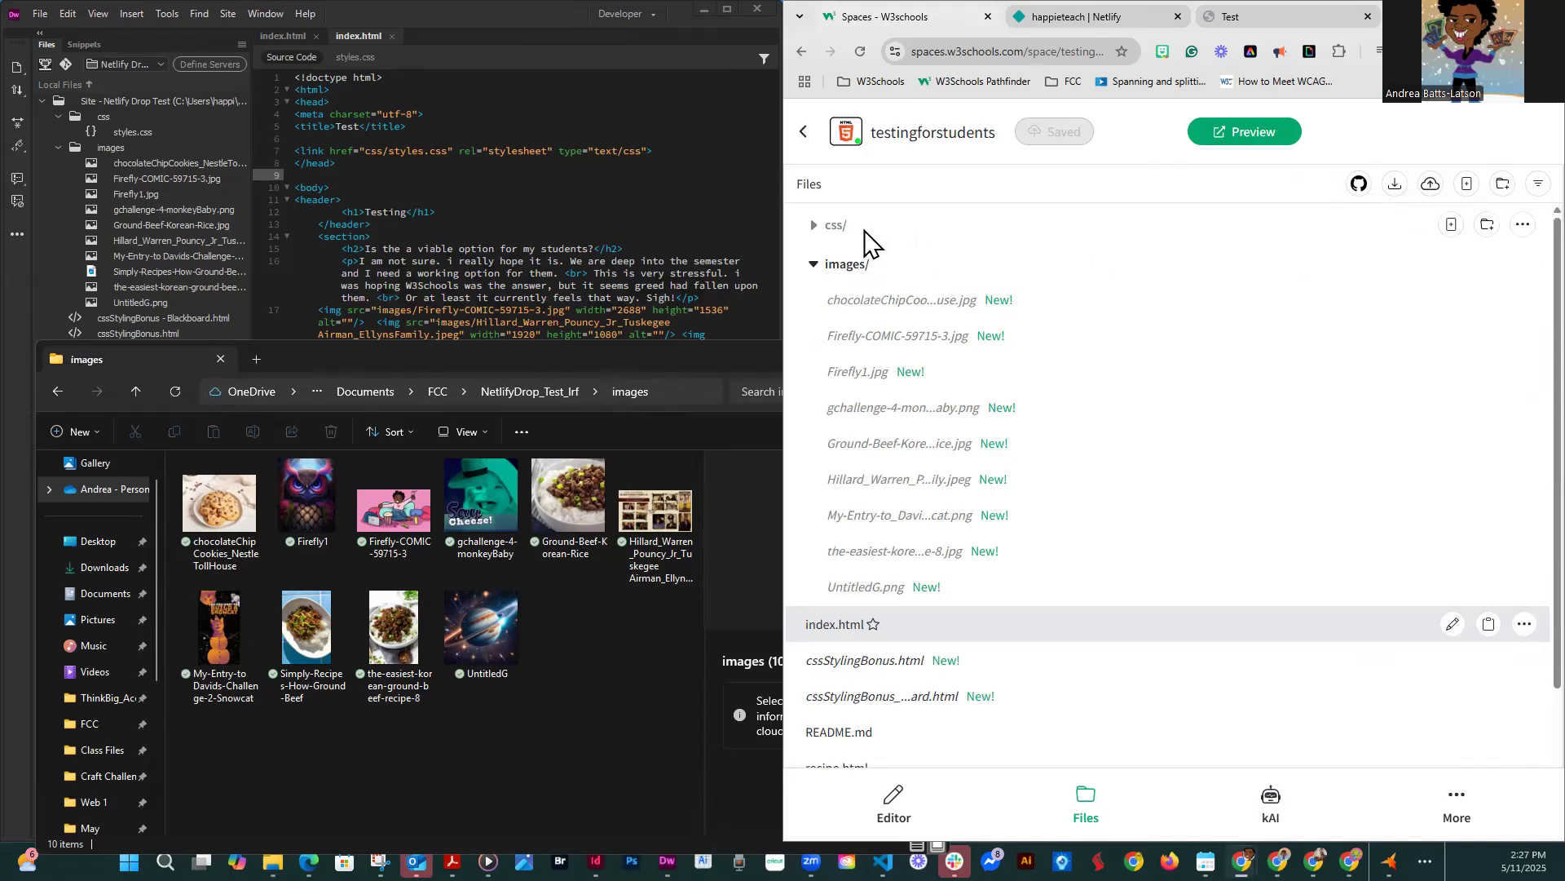
{"action": "left_click", "coordinate": [813, 265]}
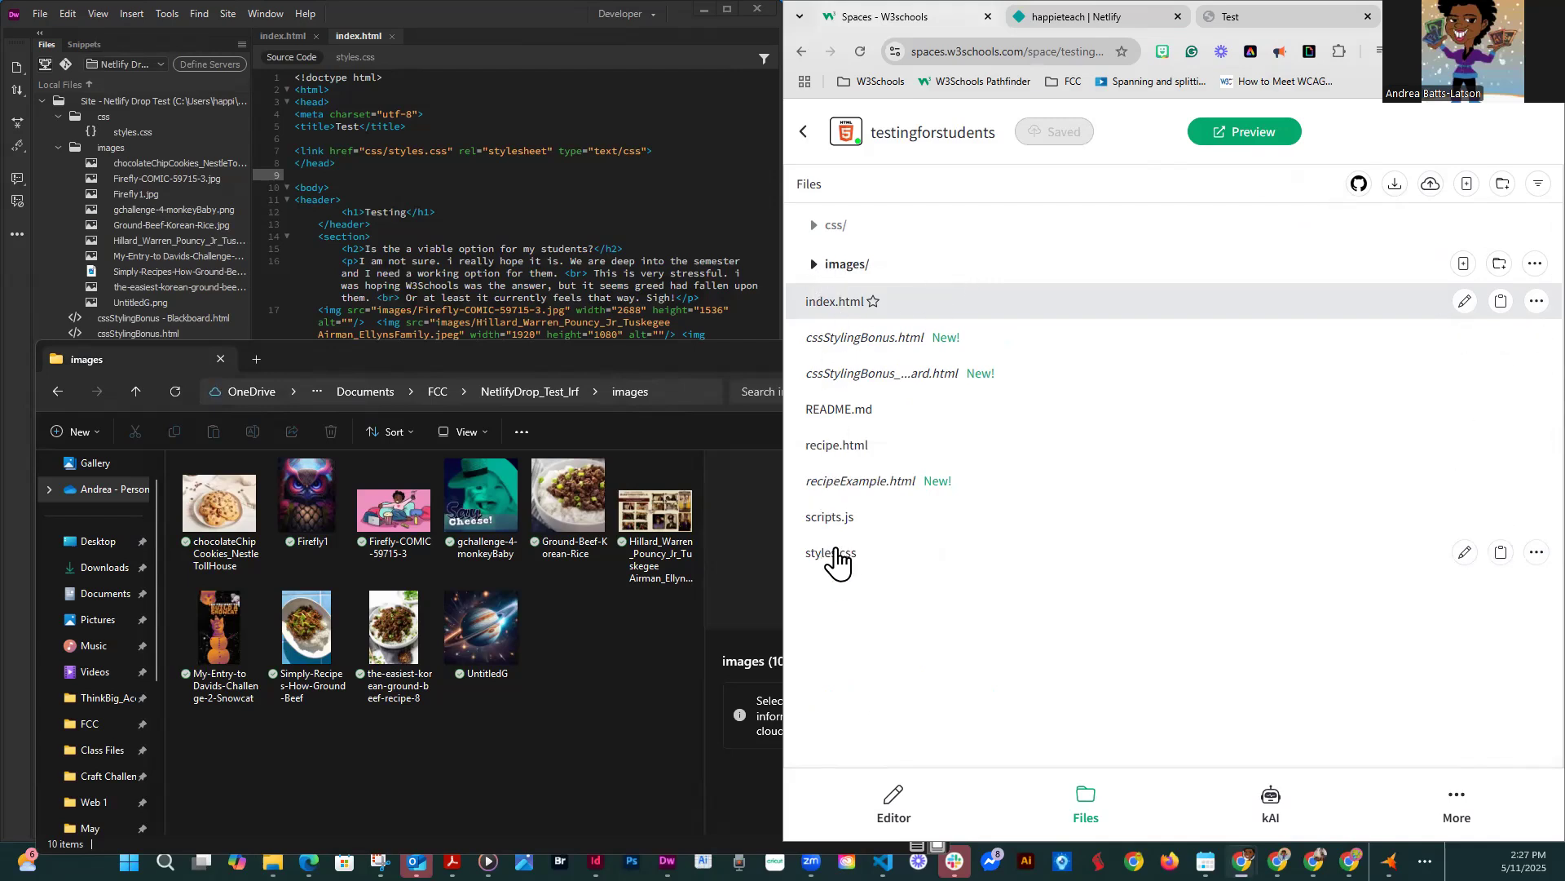
- Delete the root-level styles.css file from the space
{"action": "left_click", "coordinate": [1465, 553]}
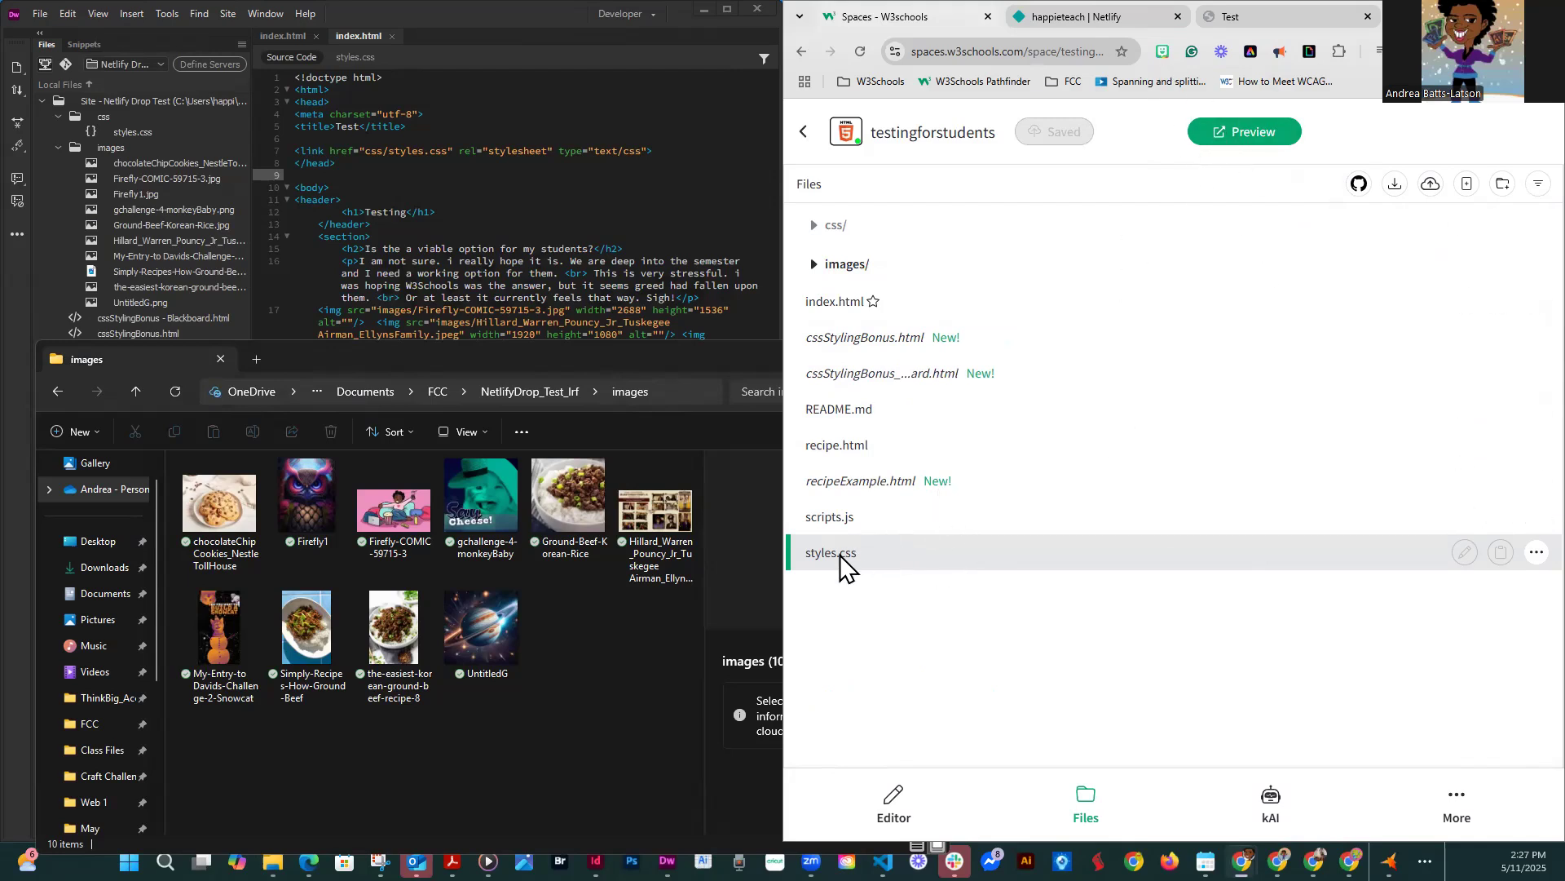
{"action": "double_click", "coordinate": [817, 558]}
{"action": "left_click", "coordinate": [1378, 604]}
{"action": "left_click", "coordinate": [1536, 554]}
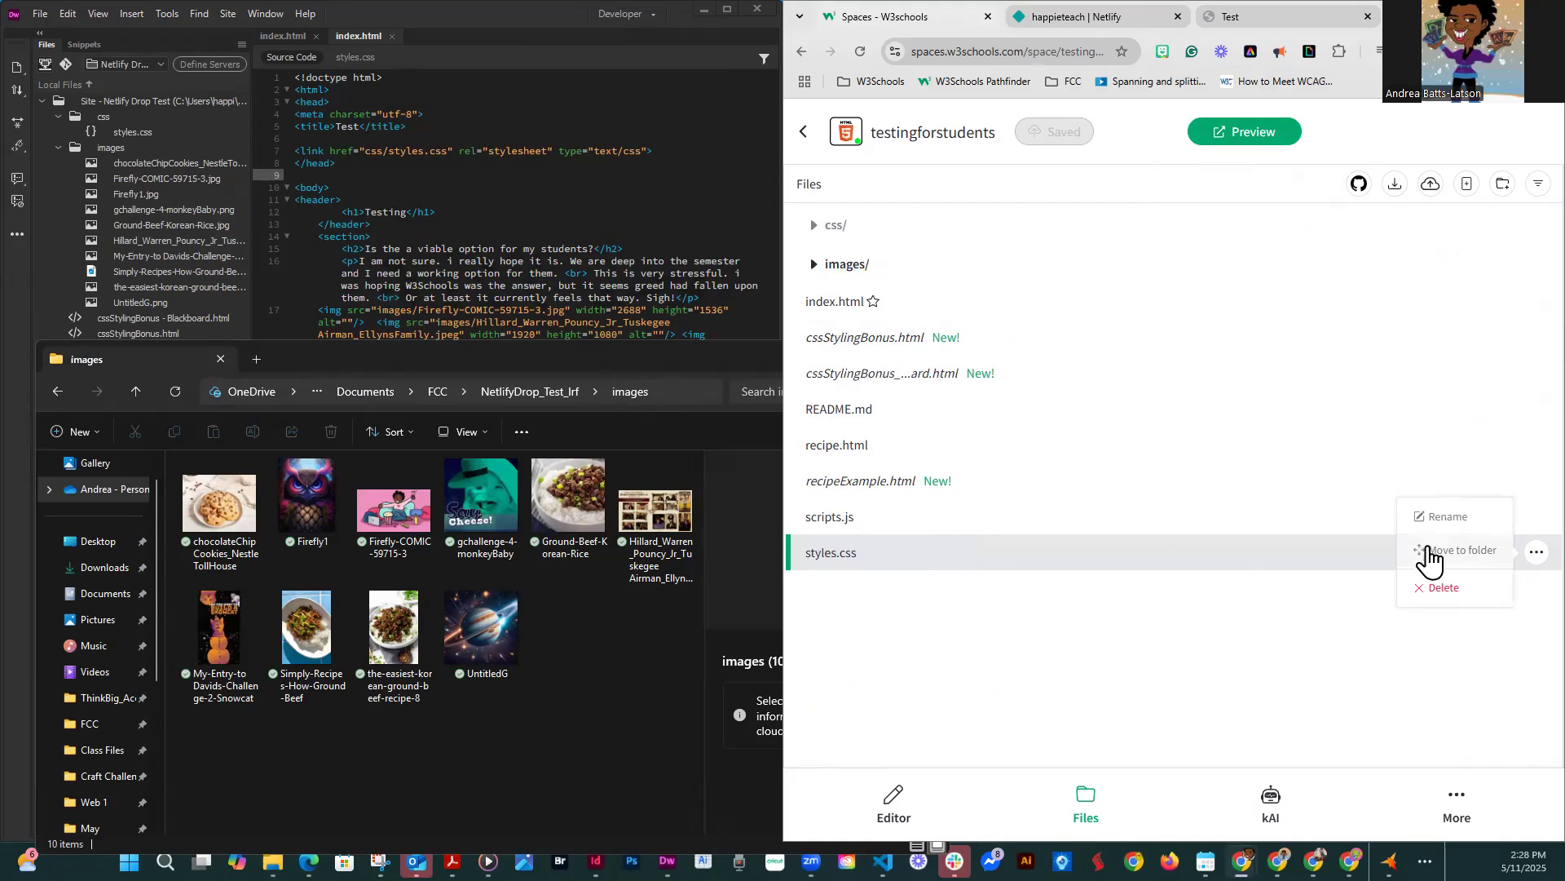
{"action": "left_click", "coordinate": [945, 584]}
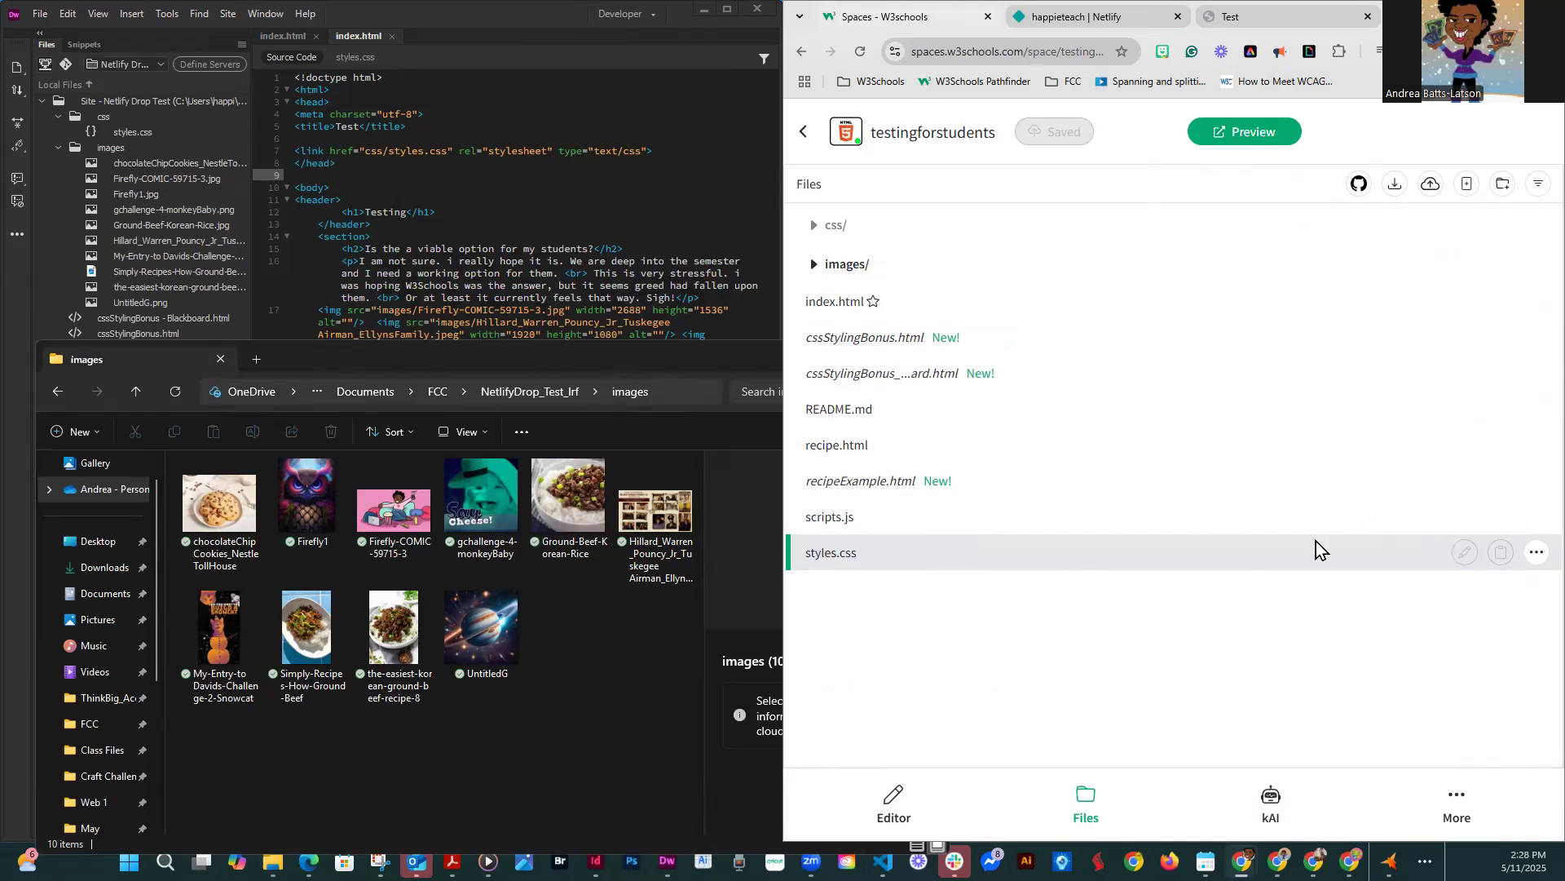
{"action": "left_click", "coordinate": [1536, 552]}
{"action": "left_click", "coordinate": [1537, 553]}
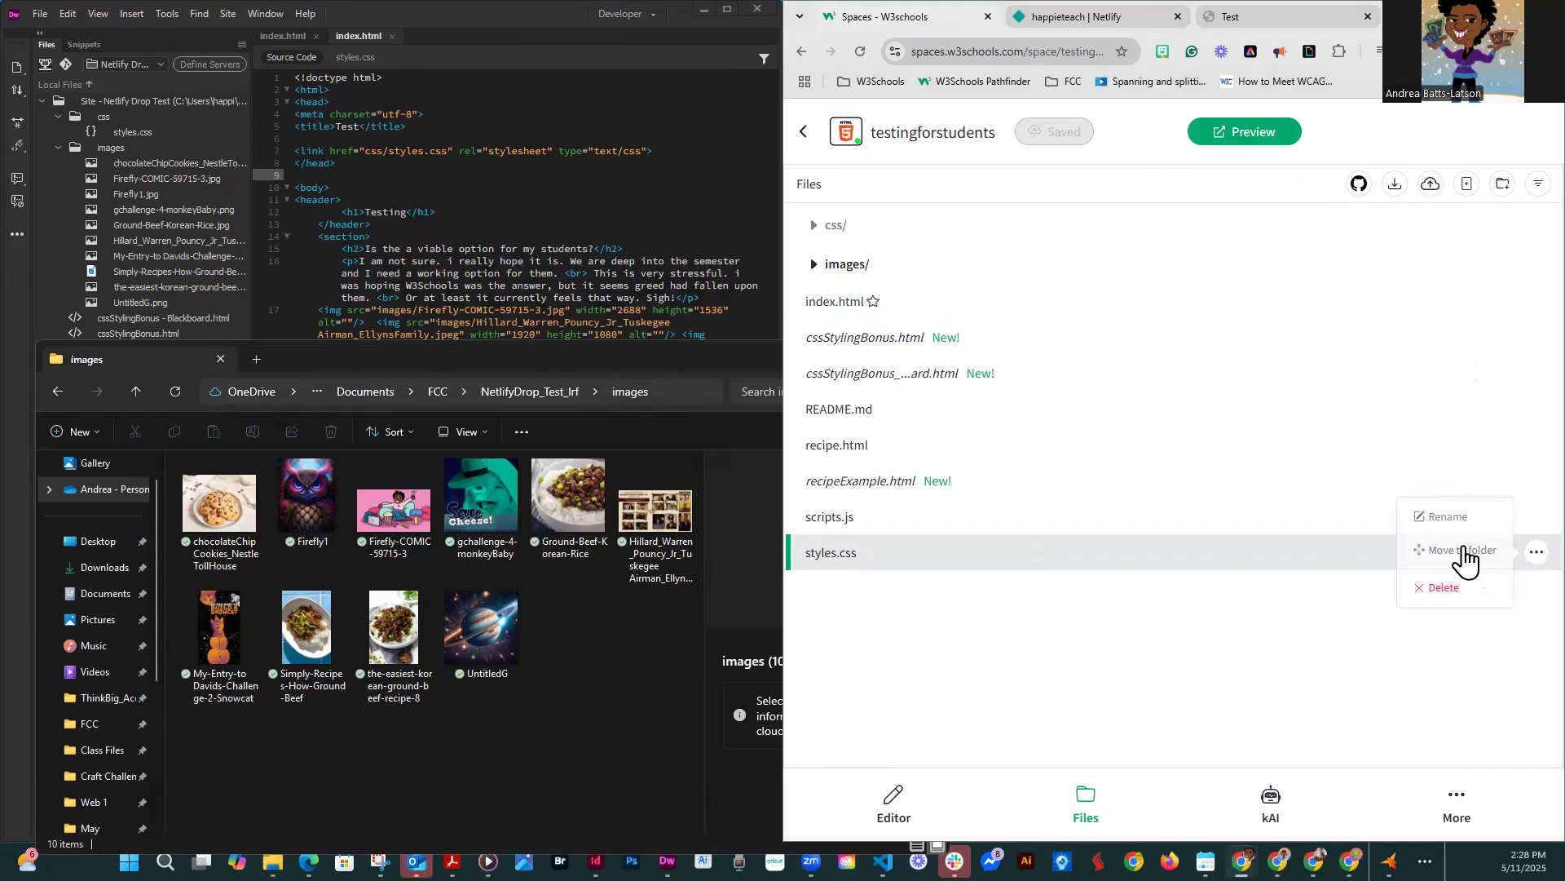
{"action": "left_click", "coordinate": [1435, 586]}
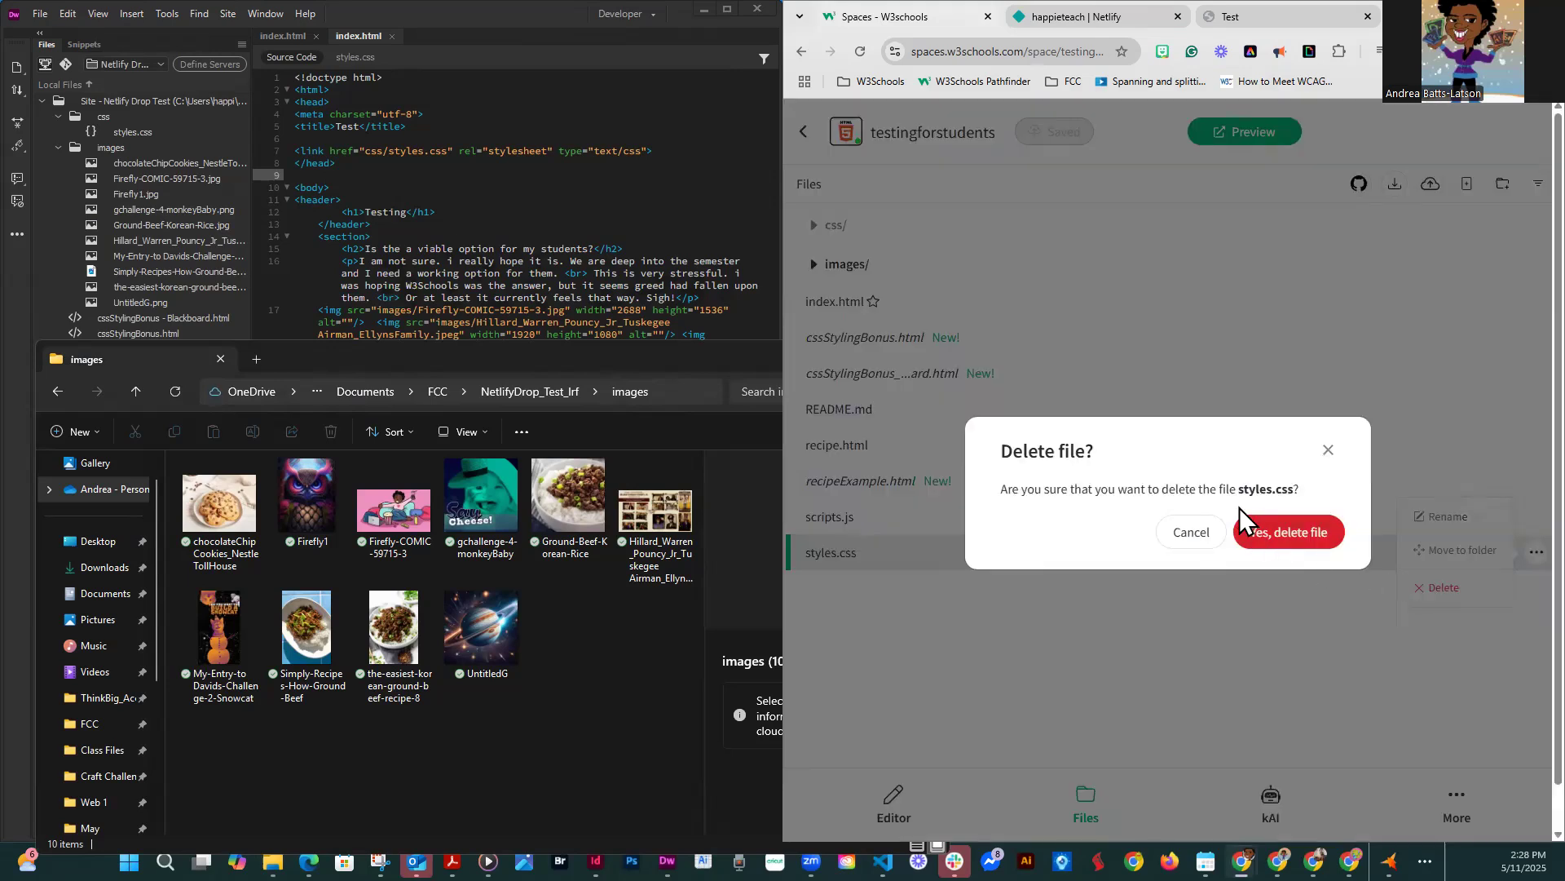
{"action": "left_click", "coordinate": [1295, 535]}
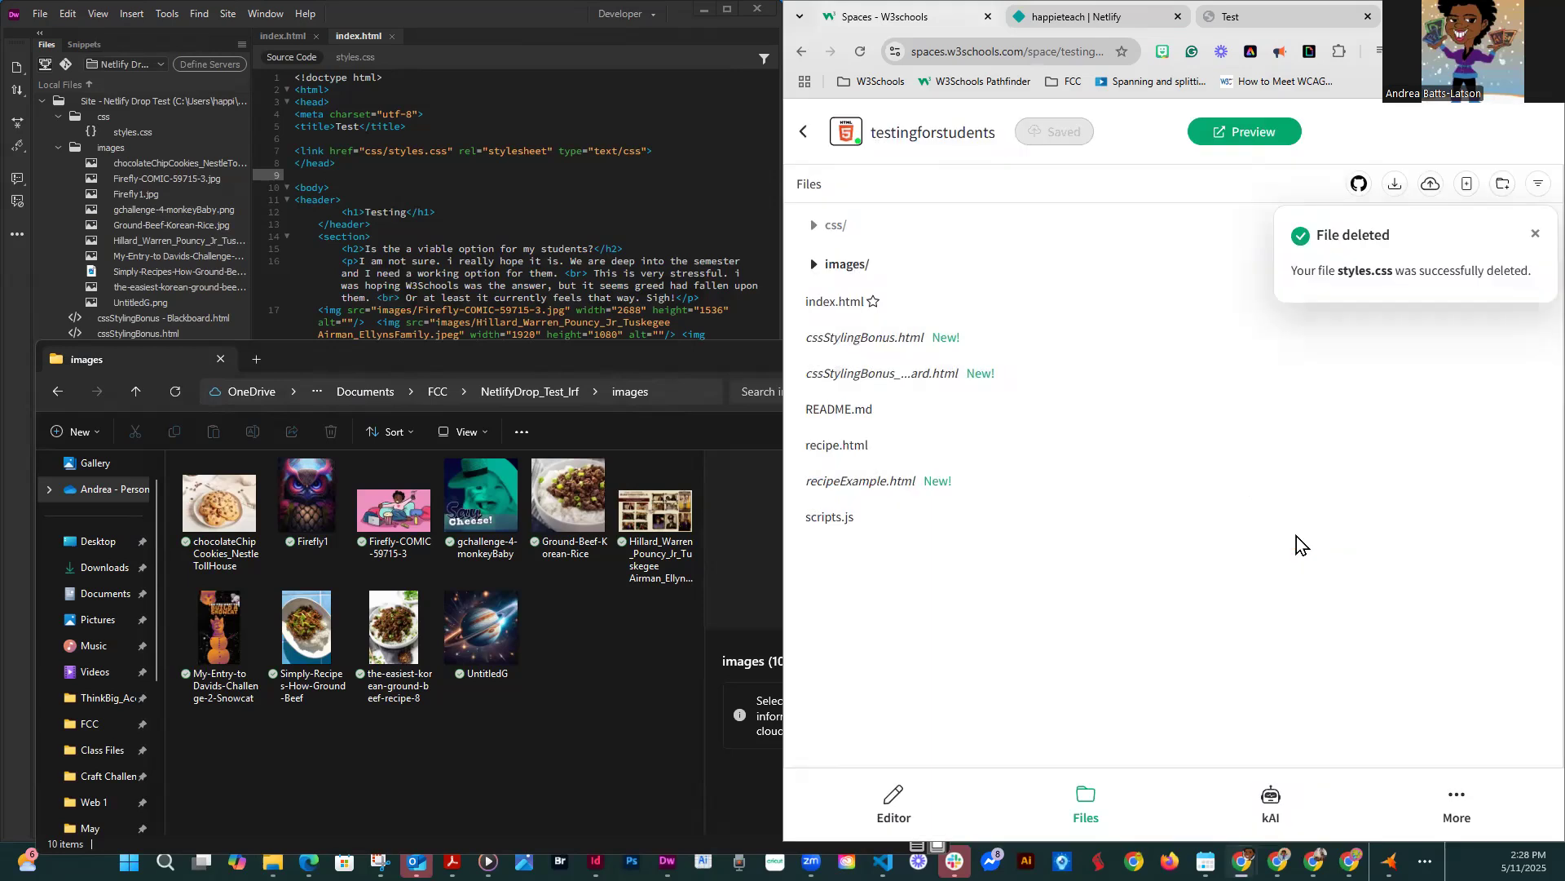
{"action": "left_click", "coordinate": [1535, 234]}
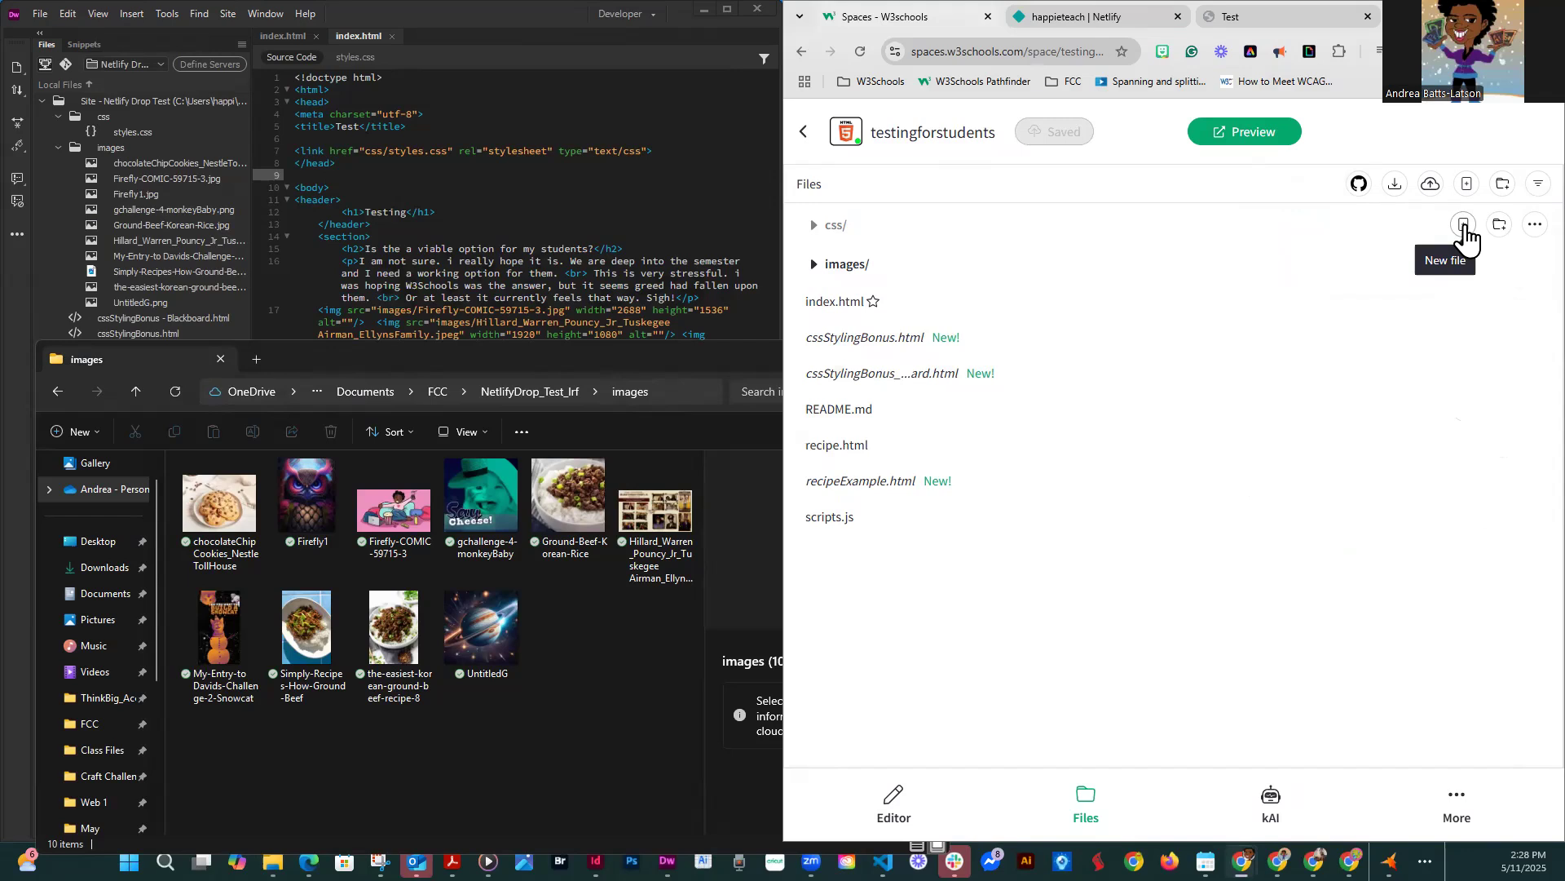
- Upload styles.css from the NetlifyDrop_Test_lrf css folder into the space's css folder
{"action": "left_click", "coordinate": [1528, 230]}
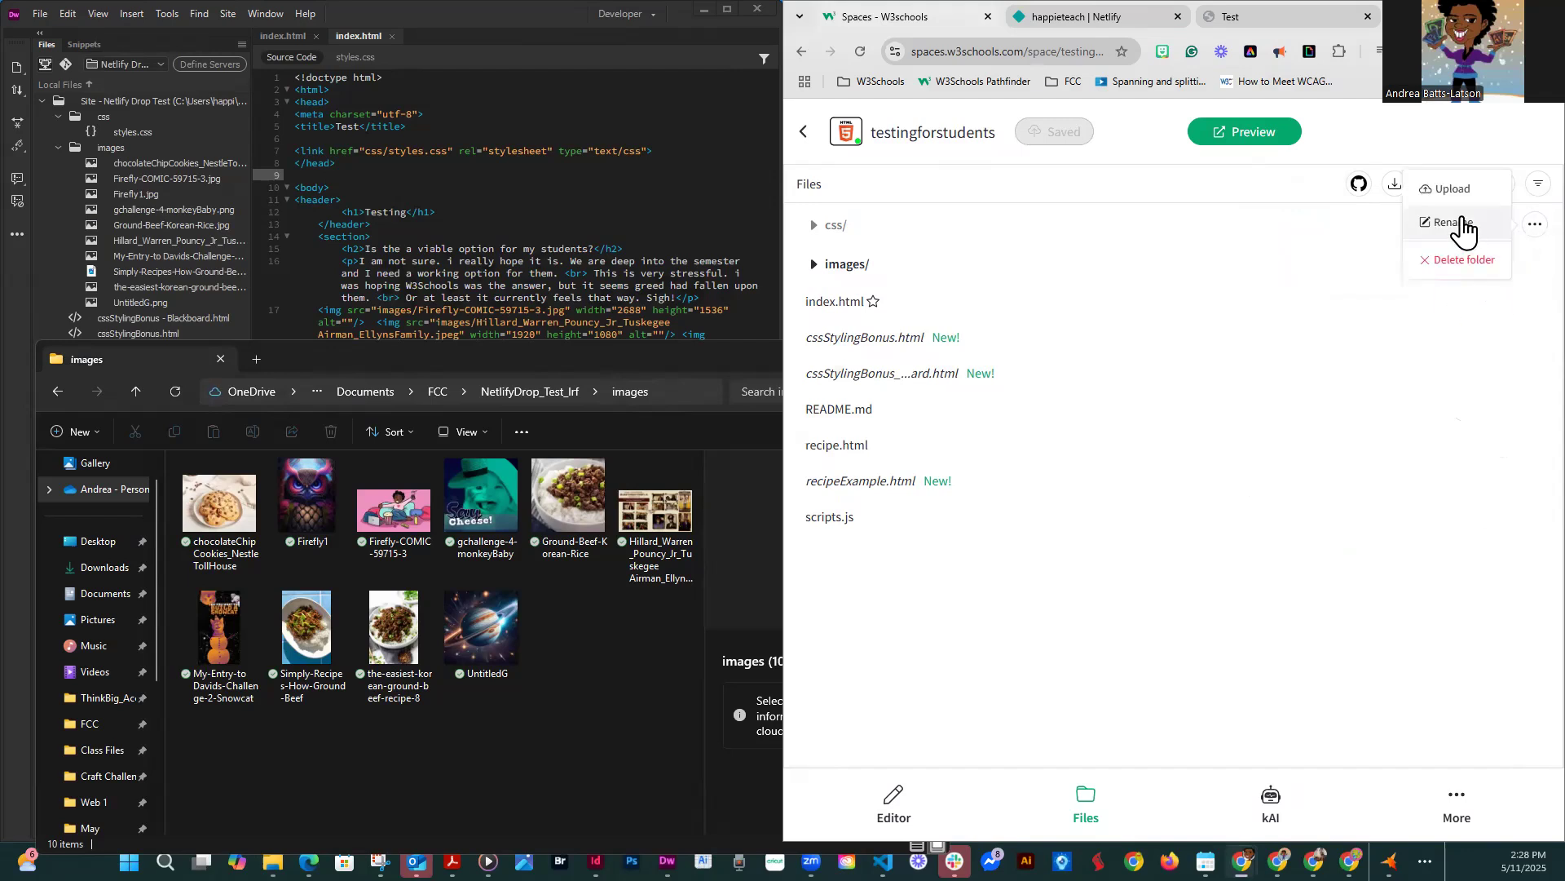
{"action": "left_click", "coordinate": [1445, 191]}
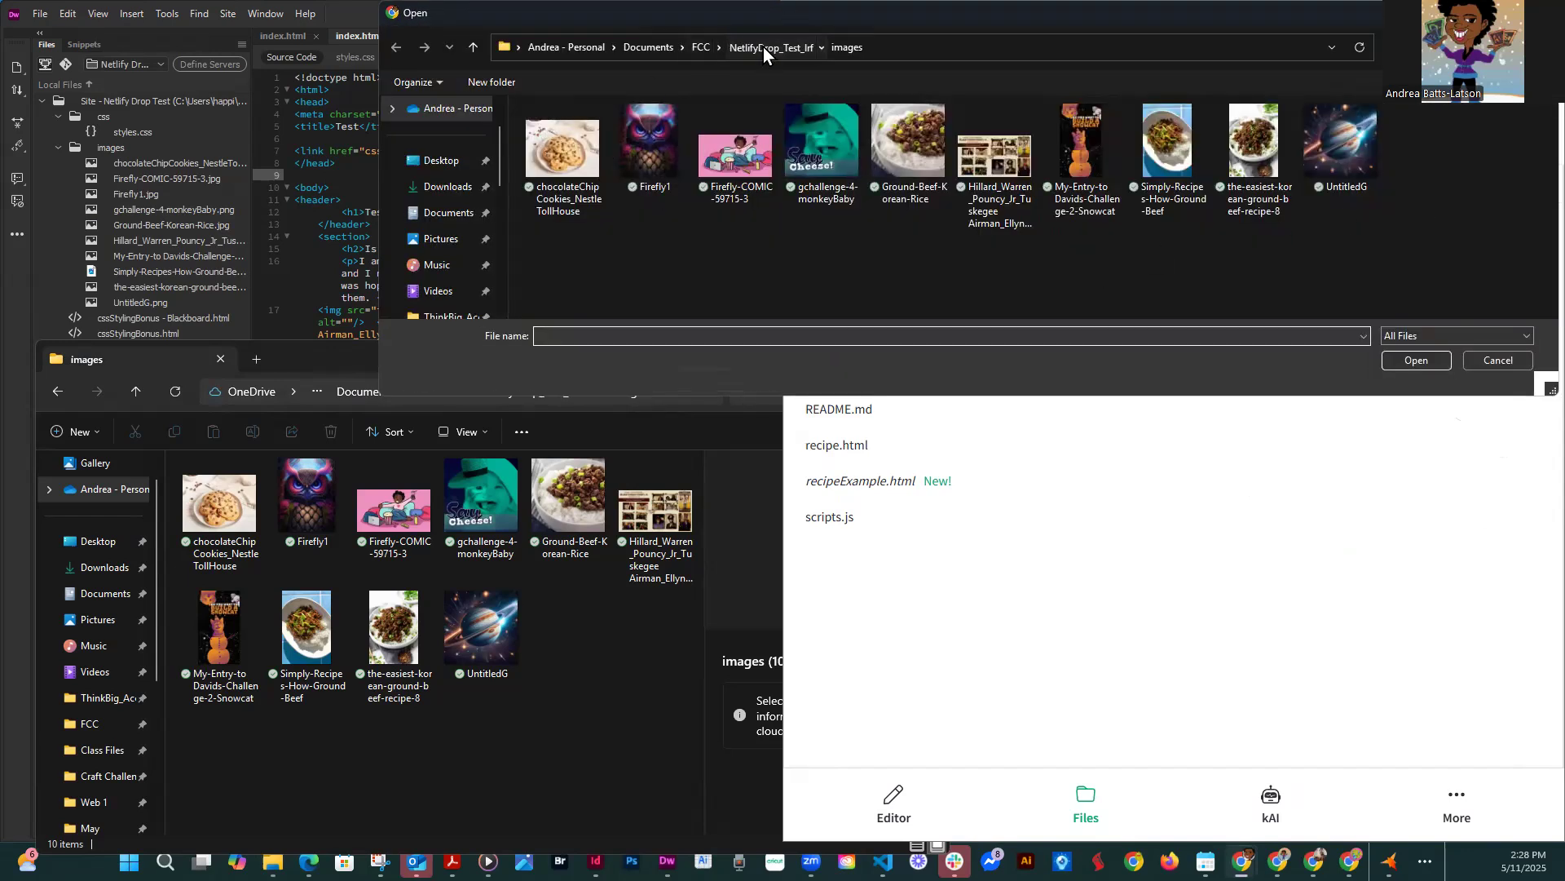
{"action": "left_click", "coordinate": [763, 47]}
{"action": "double_click", "coordinate": [558, 130]}
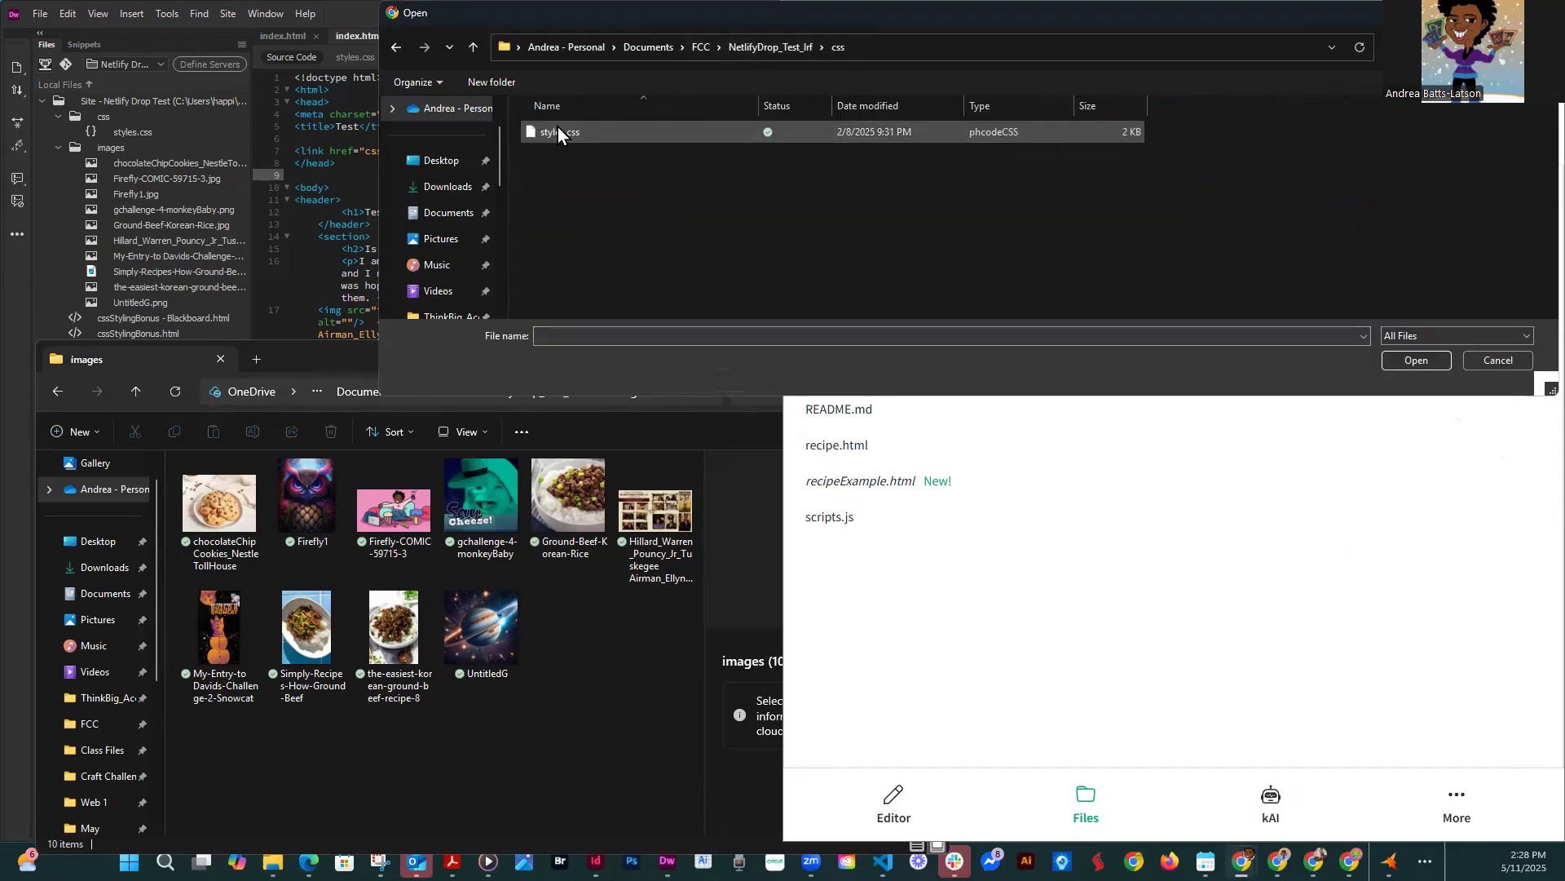
{"action": "double_click", "coordinate": [574, 134]}
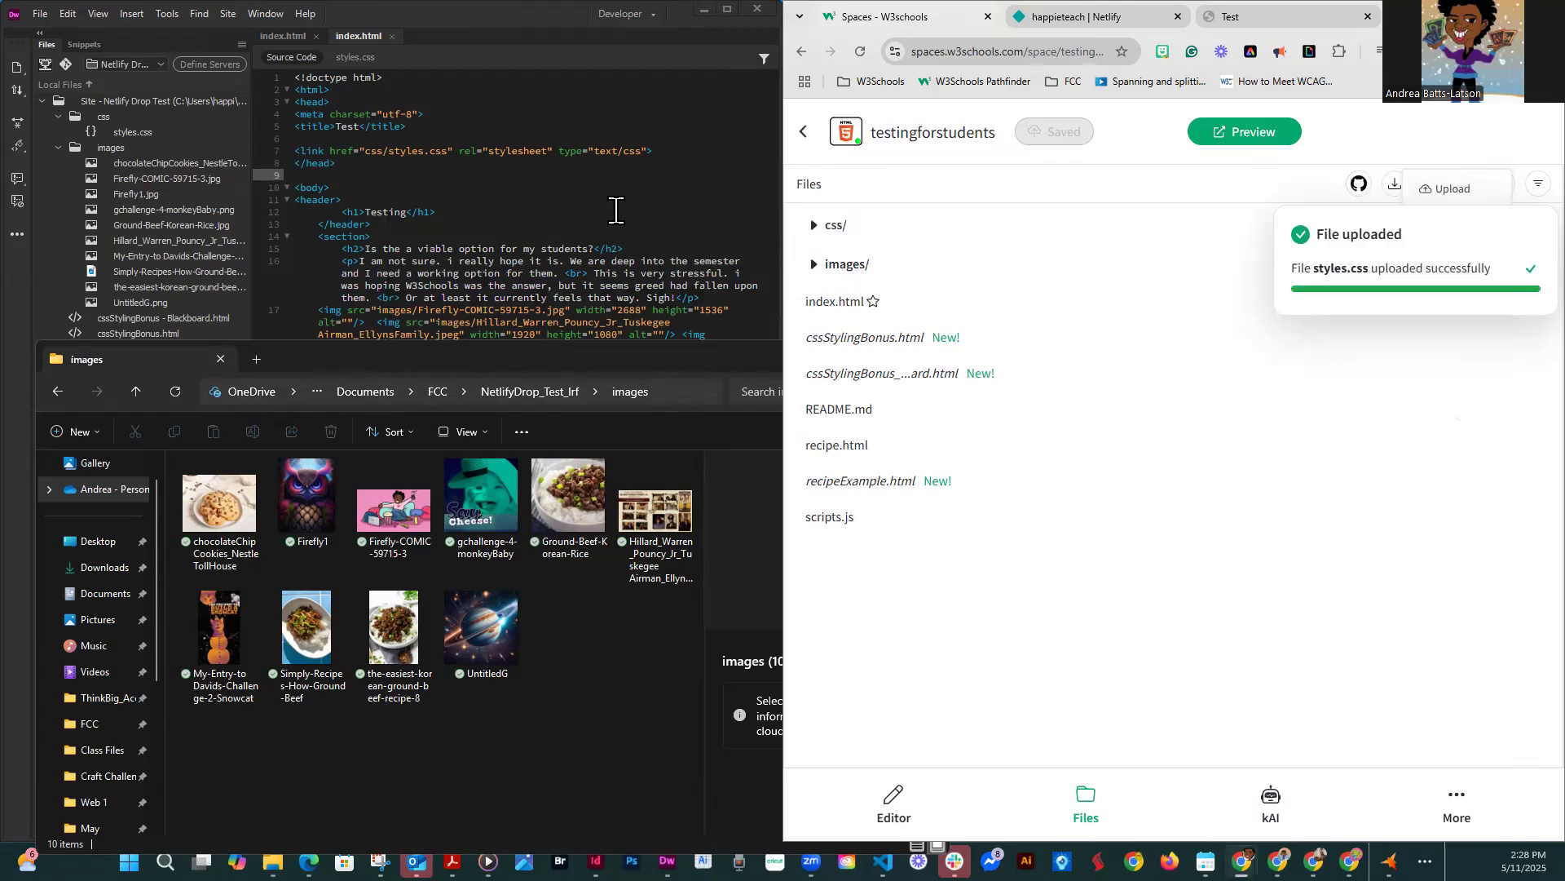
{"action": "left_click", "coordinate": [980, 565]}
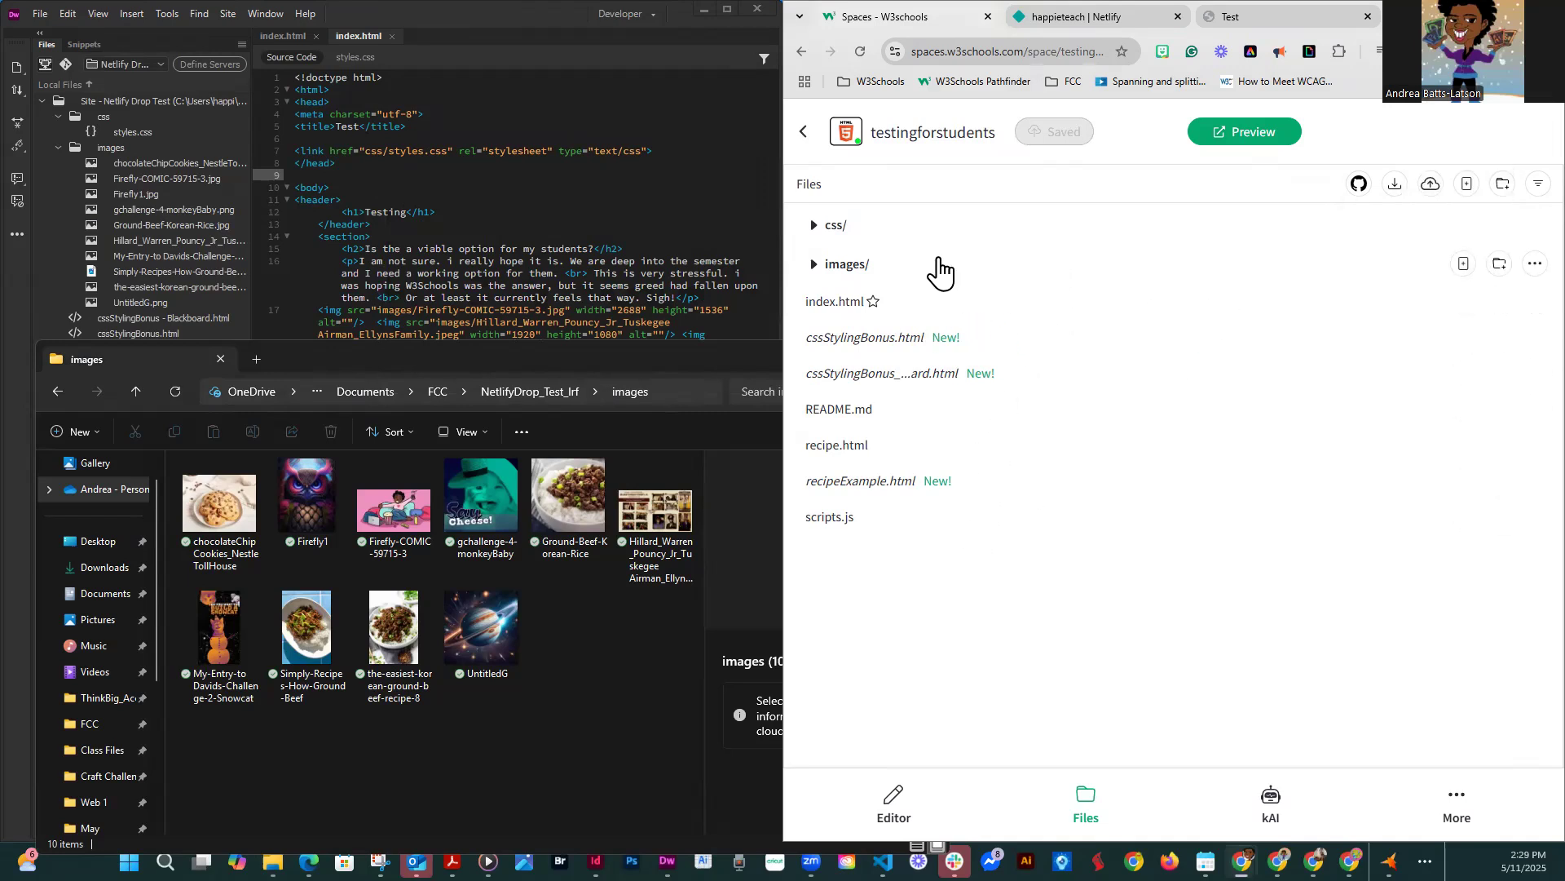
- Preview the testingforstudents site in a new tab, check its address, and return to the space's file list
{"action": "left_click", "coordinate": [1240, 134]}
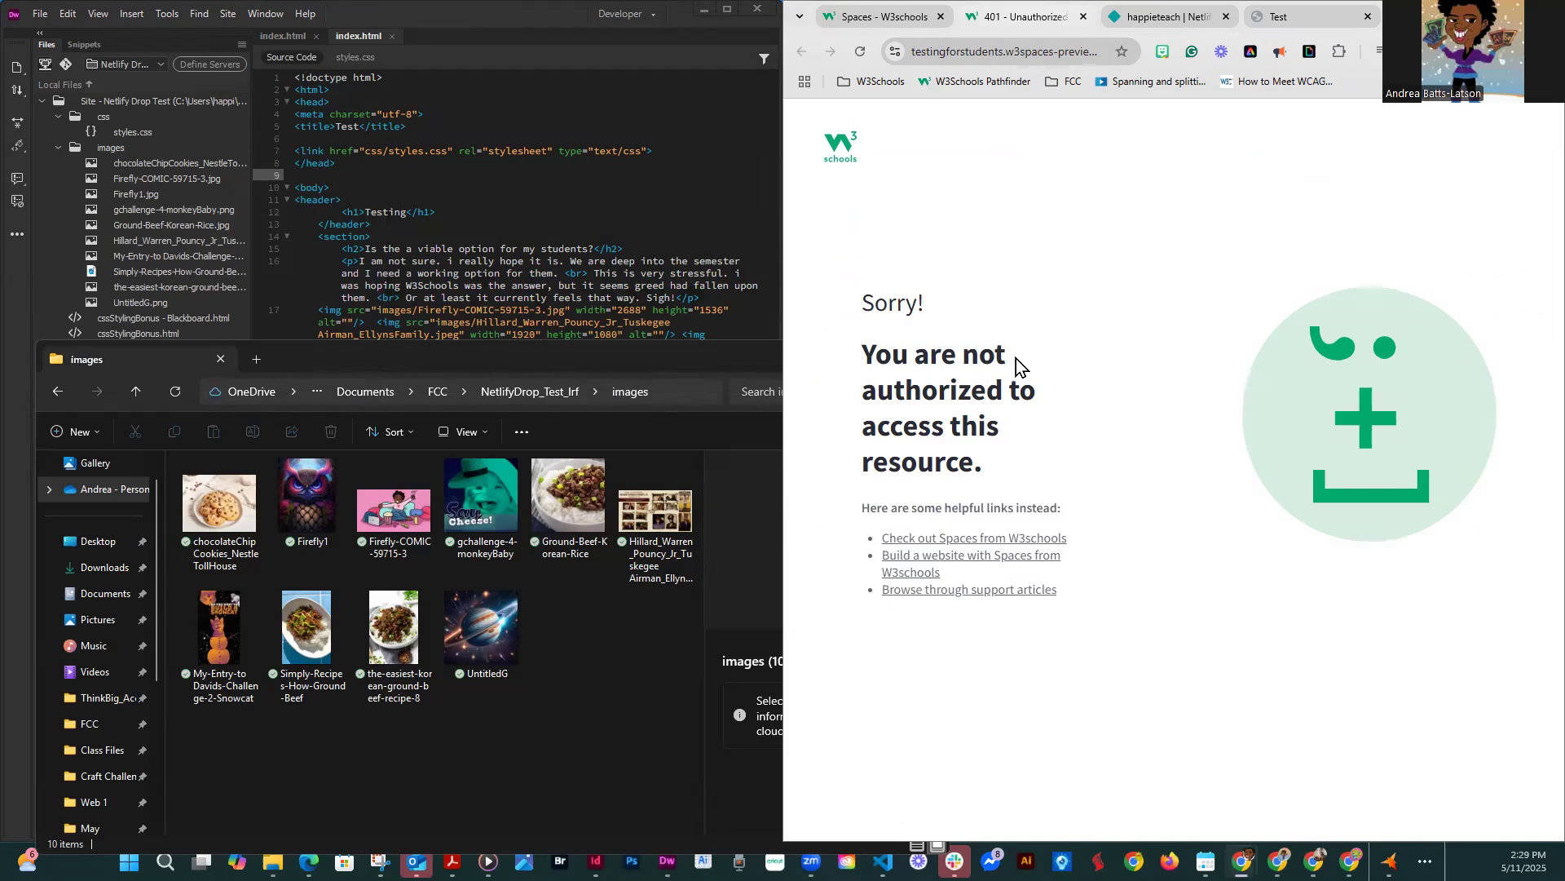
{"action": "left_click", "coordinate": [1004, 50]}
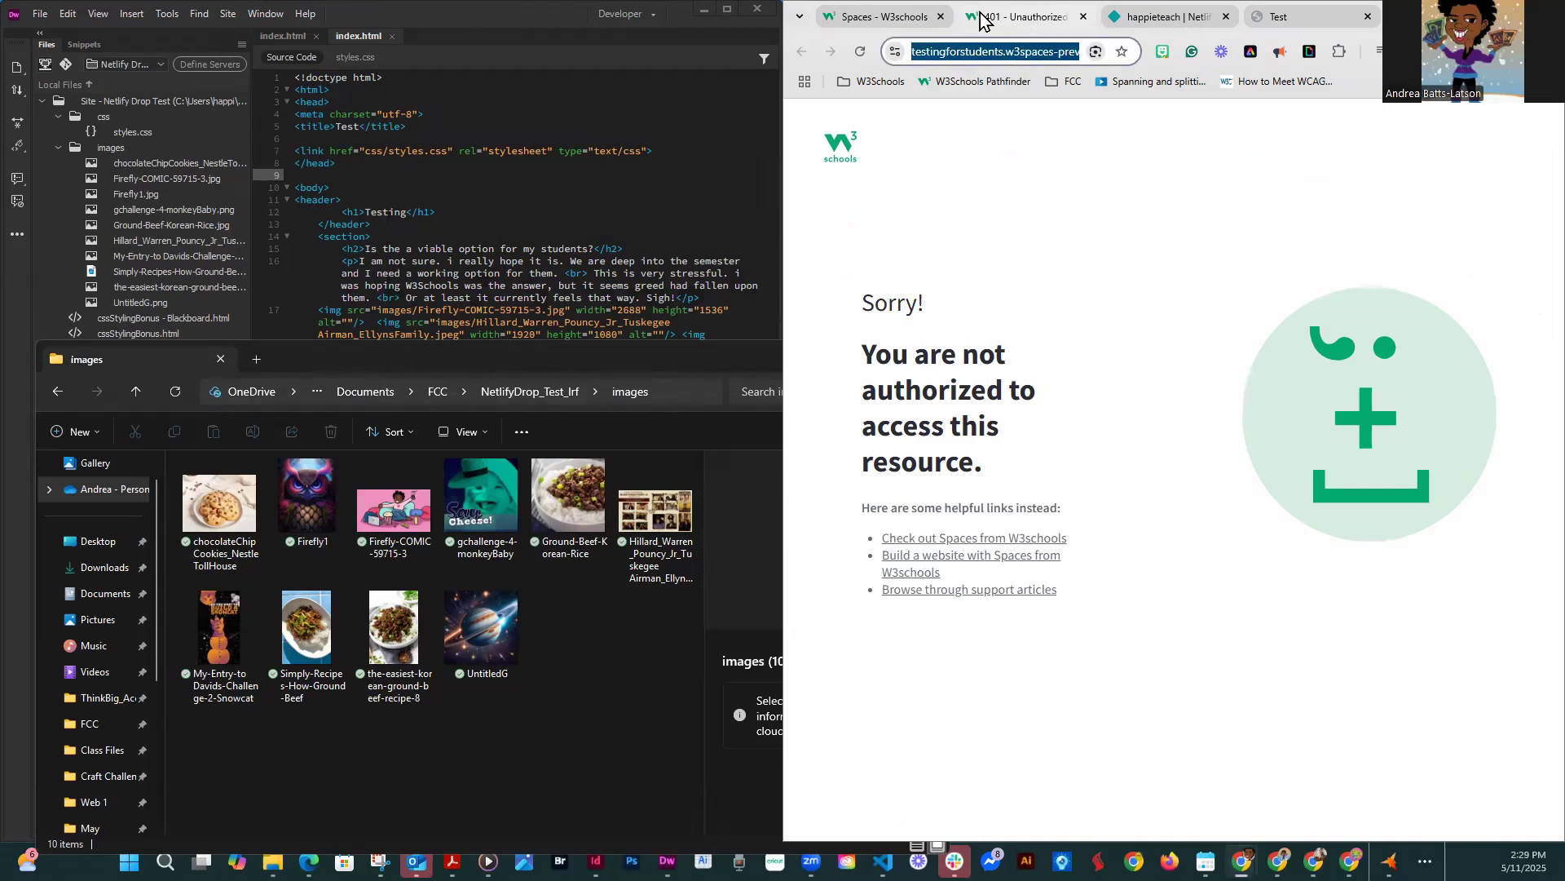
{"action": "left_click", "coordinate": [897, 17]}
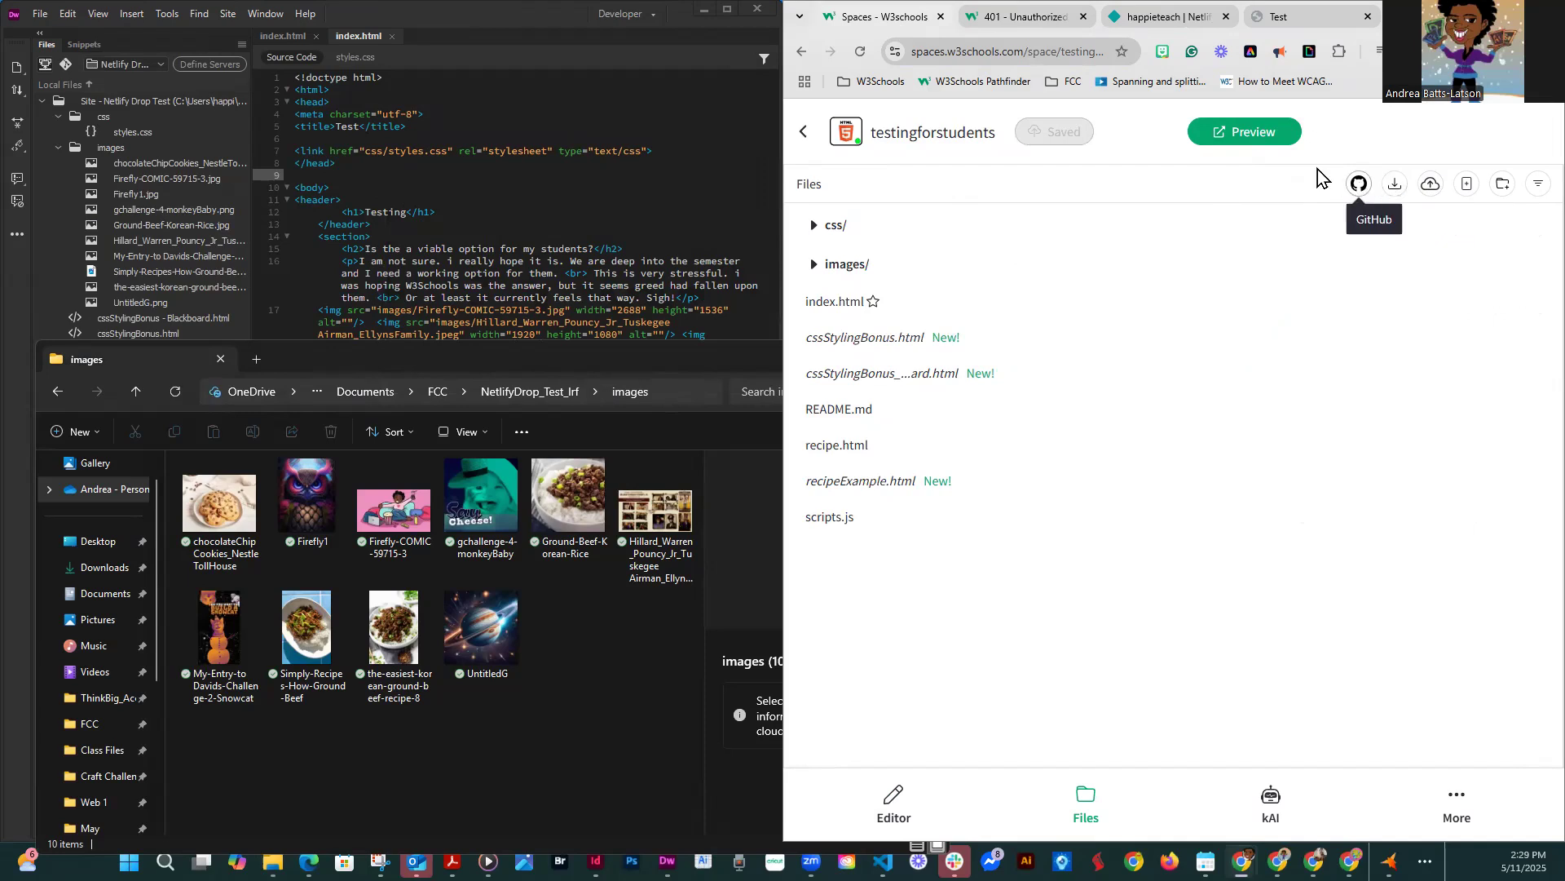
{"action": "left_click", "coordinate": [1013, 49]}
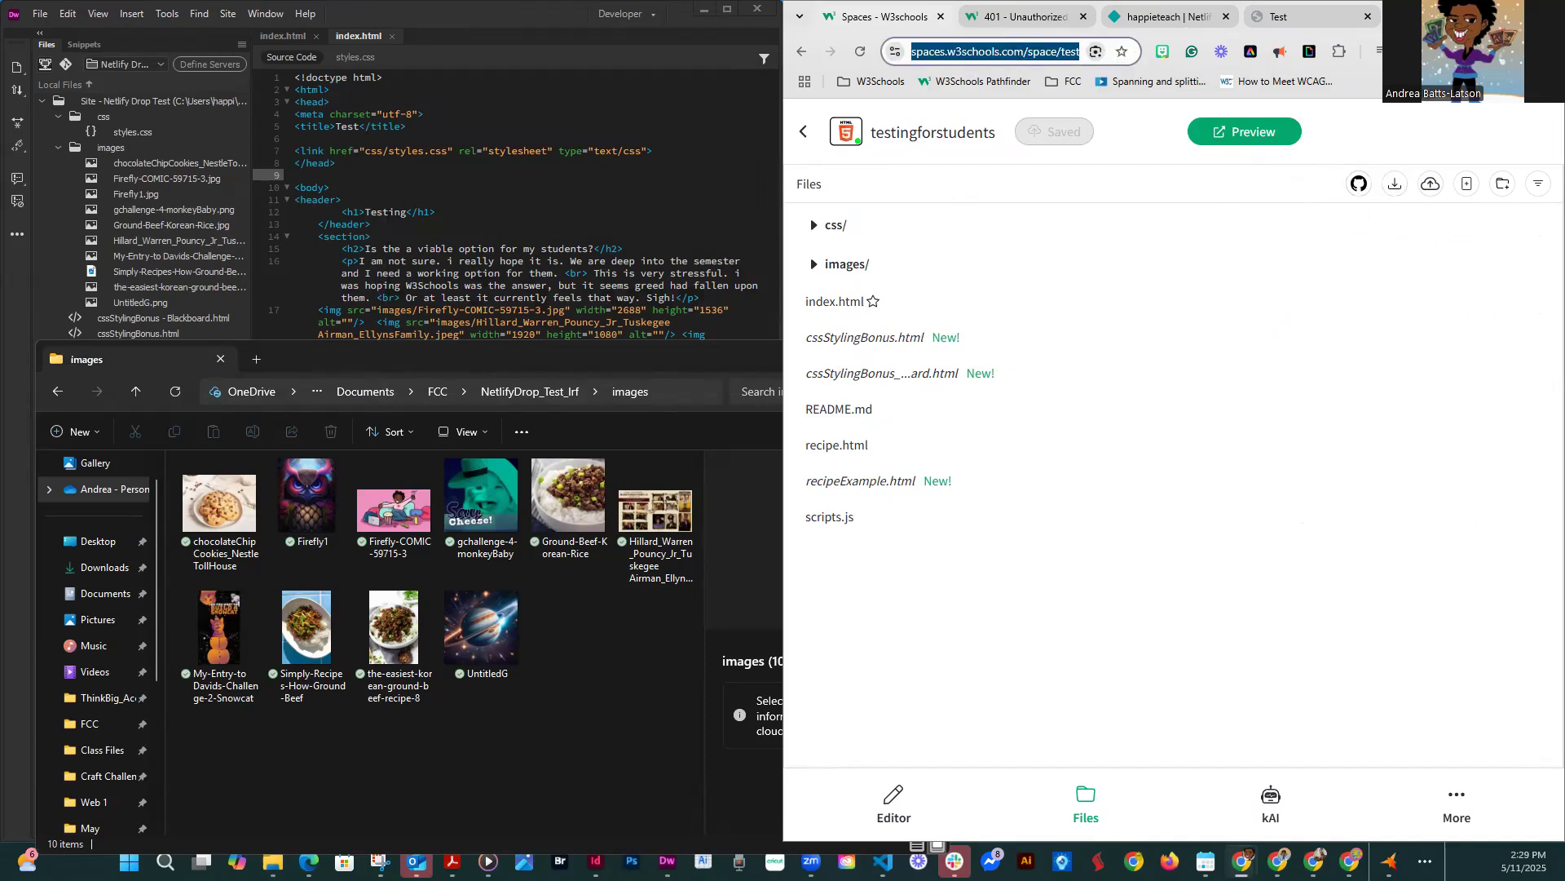
- Switch to the Edge window showing the testingforstudents editor and look through README.md beside the site preview
{"action": "key", "text": "alt+Tab"}
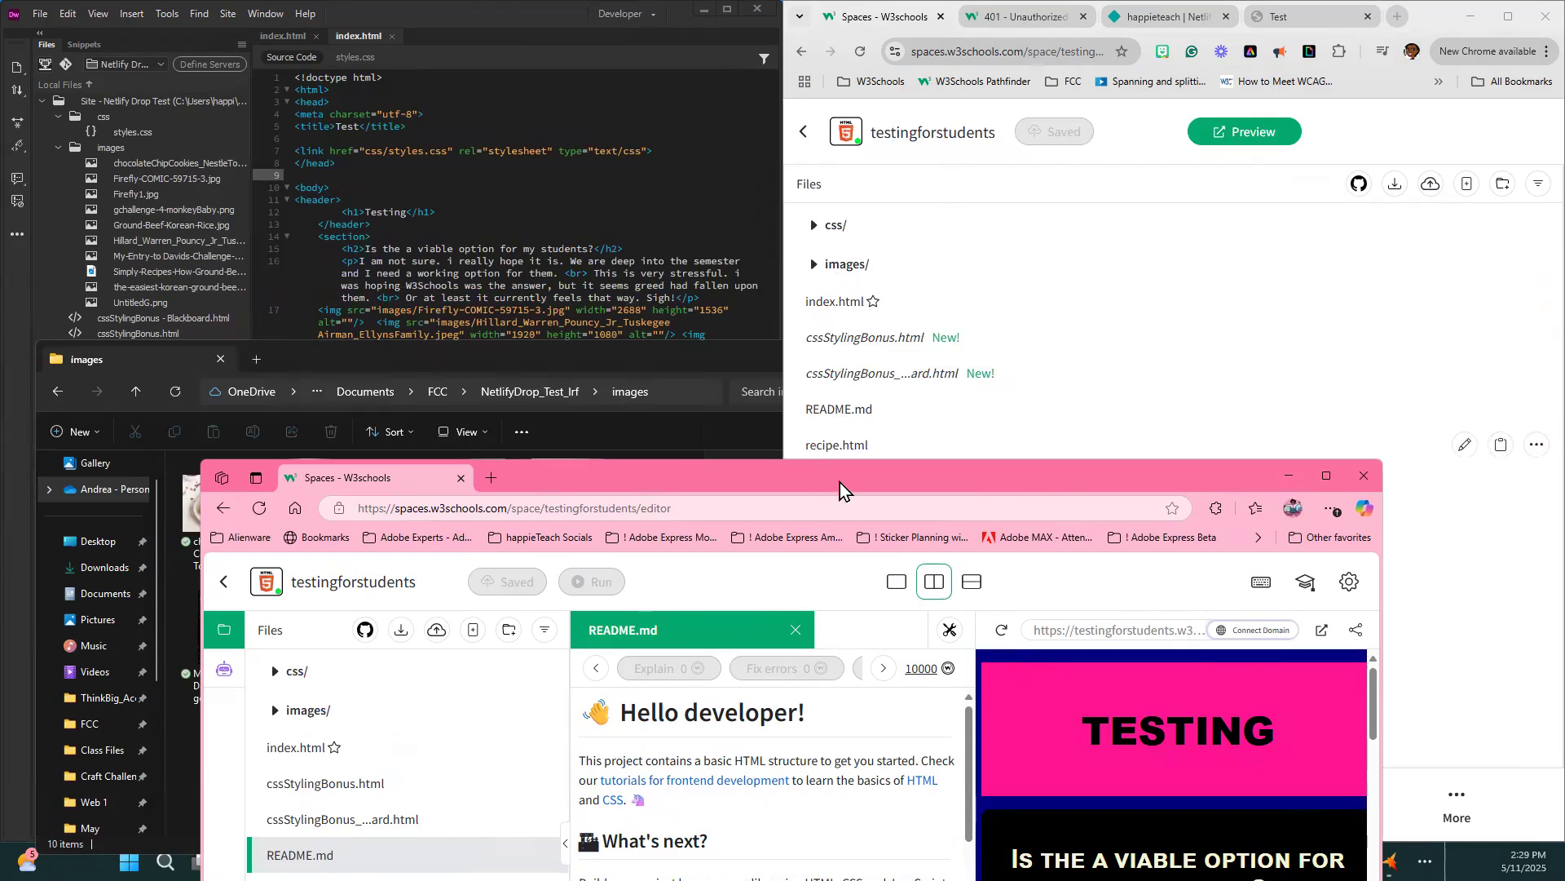
{"action": "left_click_drag", "start_coordinate": [840, 482], "coordinate": [947, 72]}
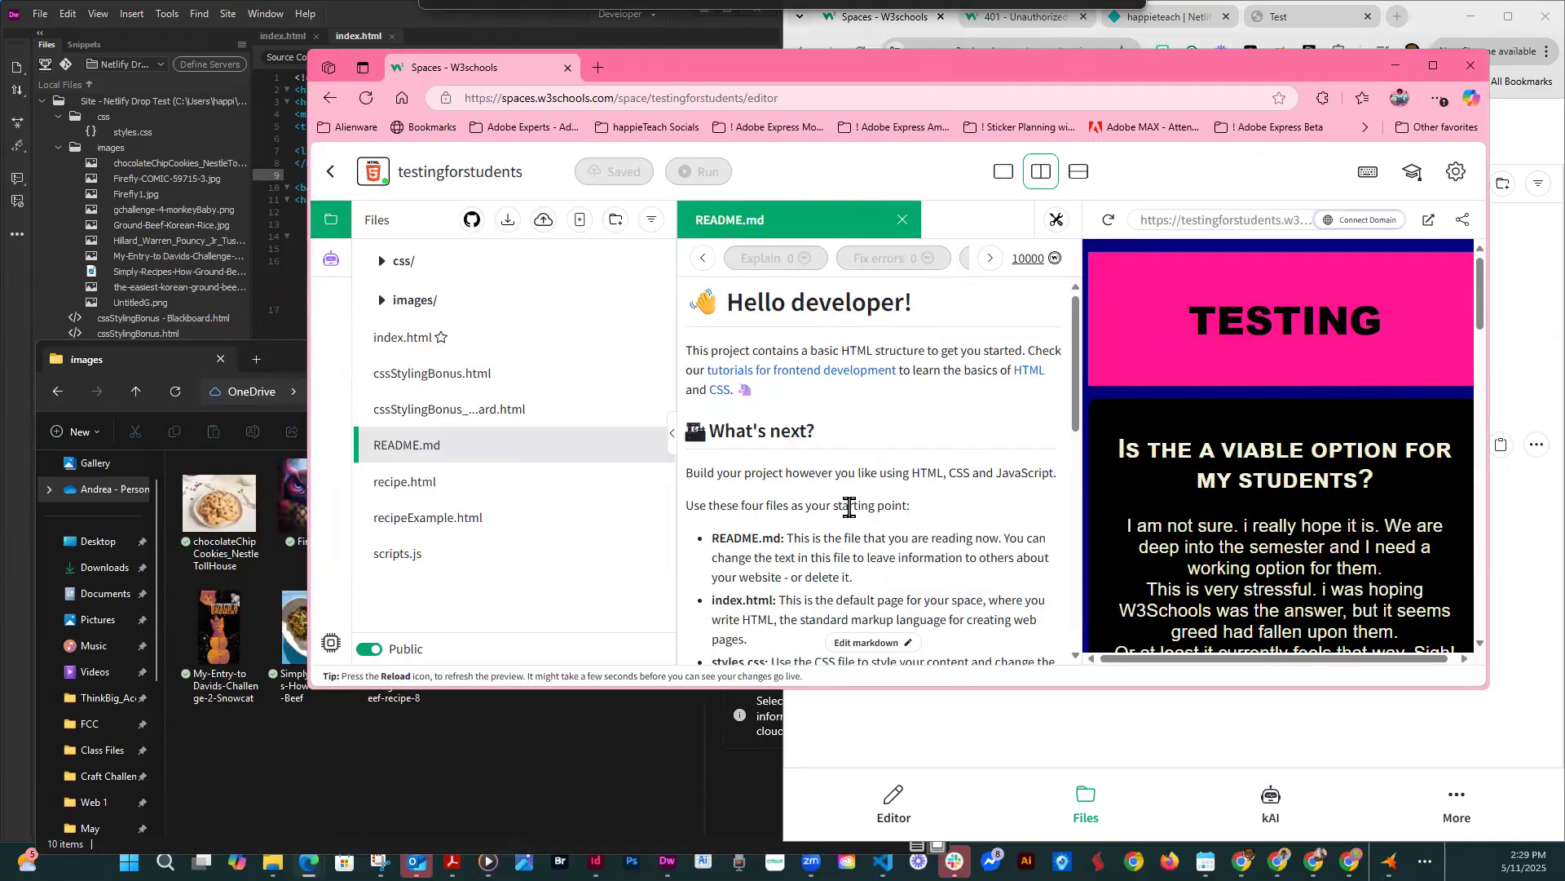
{"action": "scroll", "coordinate": [849, 505], "scroll_direction": "down", "scroll_amount": 10}
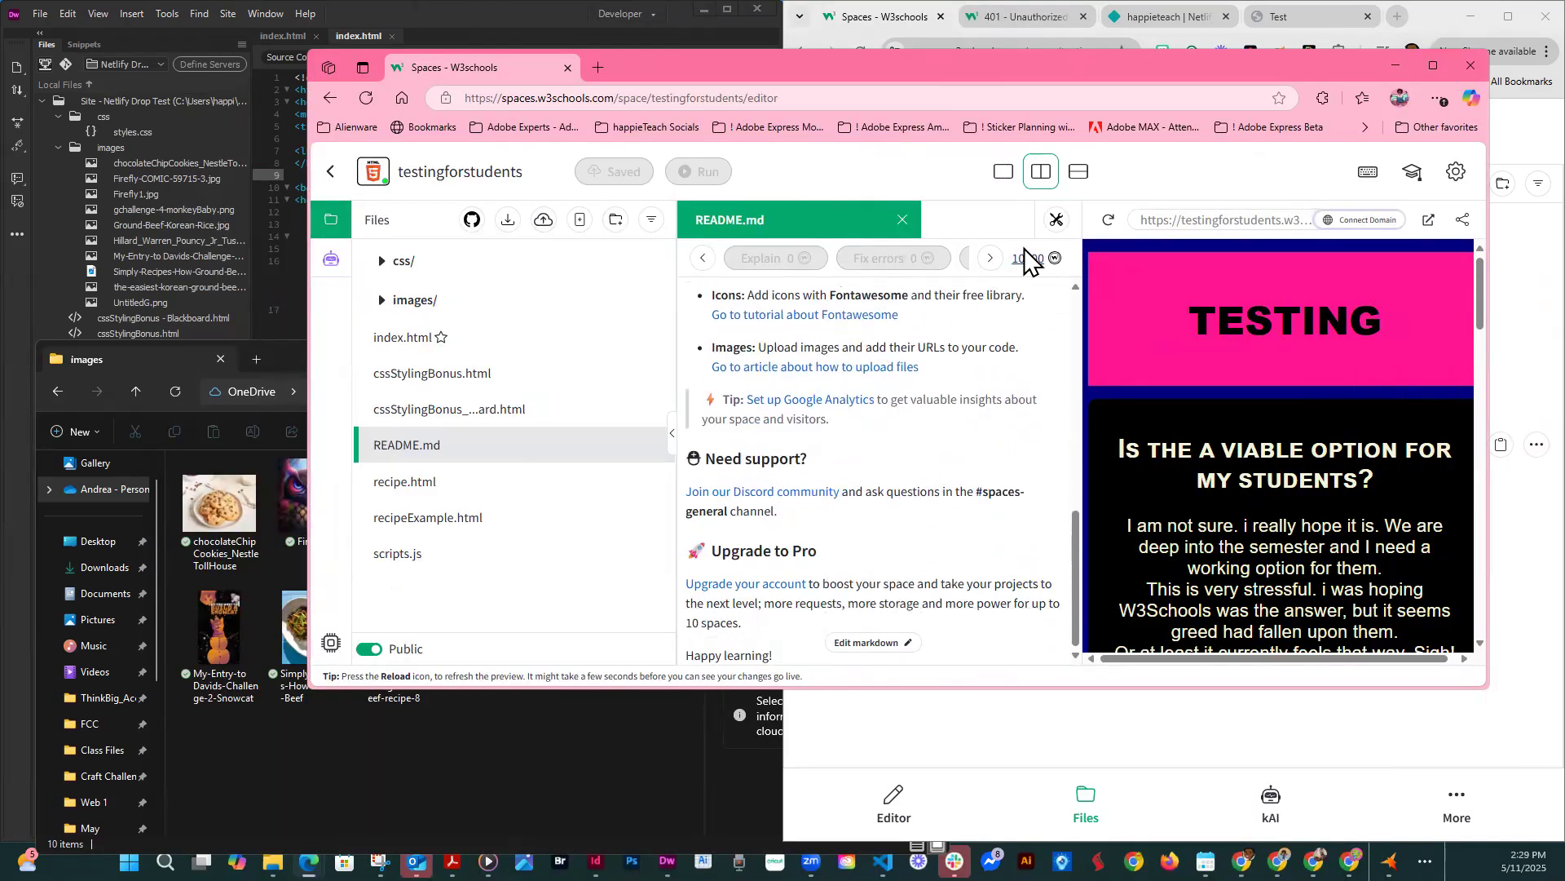
- Close README.md and look through the site preview beside the testingforstudents file list
{"action": "left_click", "coordinate": [903, 222]}
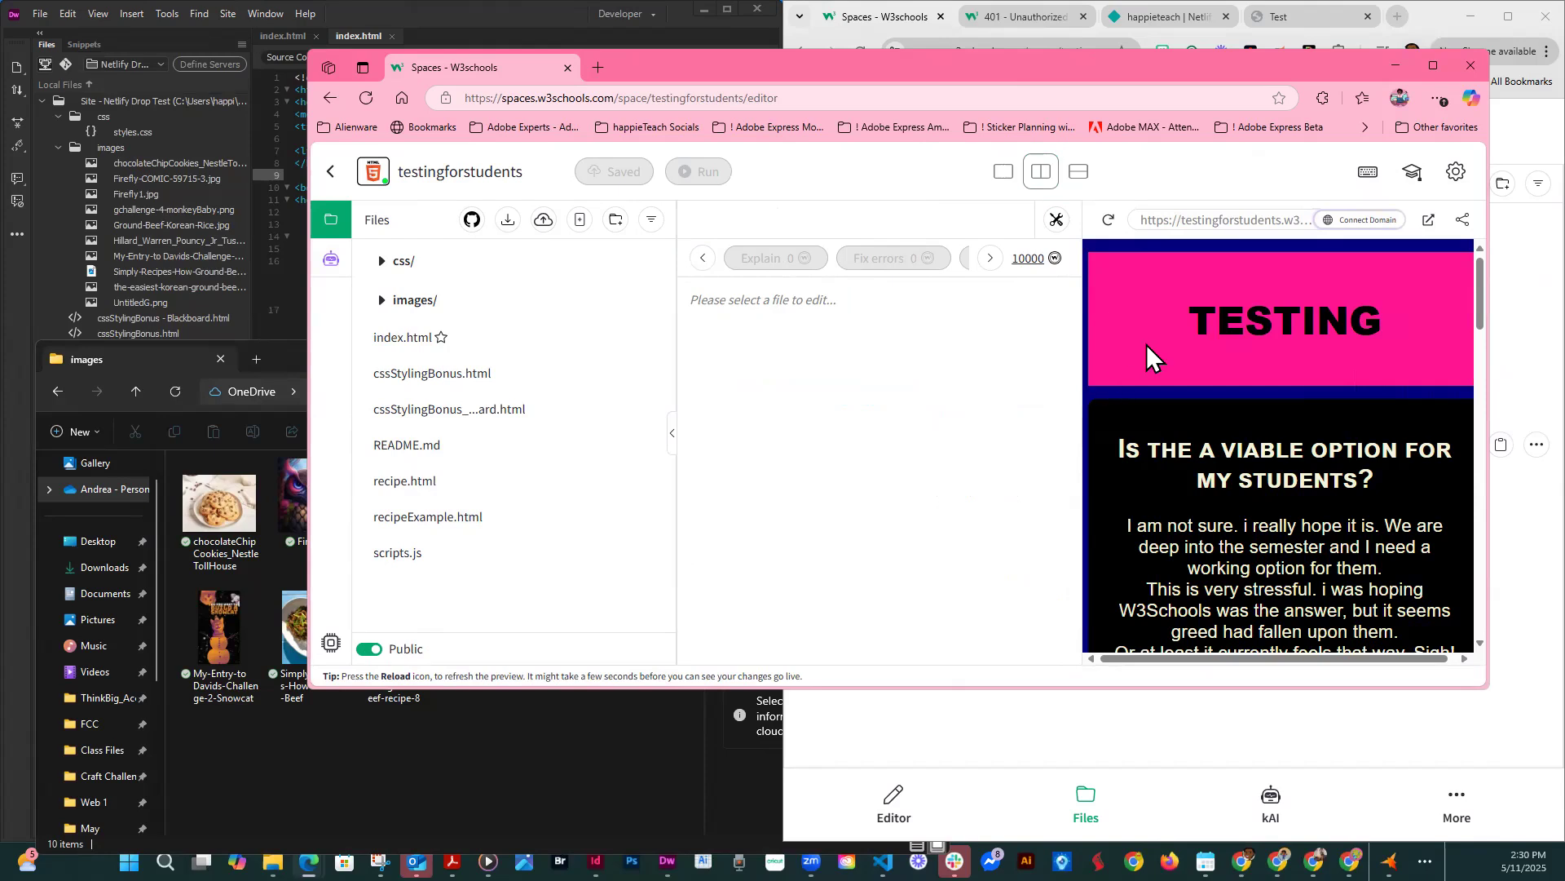
{"action": "scroll", "coordinate": [1182, 498], "scroll_direction": "down", "scroll_amount": 5}
{"action": "scroll", "coordinate": [1182, 489], "scroll_direction": "up", "scroll_amount": 5}
{"action": "scroll", "coordinate": [1180, 419], "scroll_direction": "down", "scroll_amount": 6}
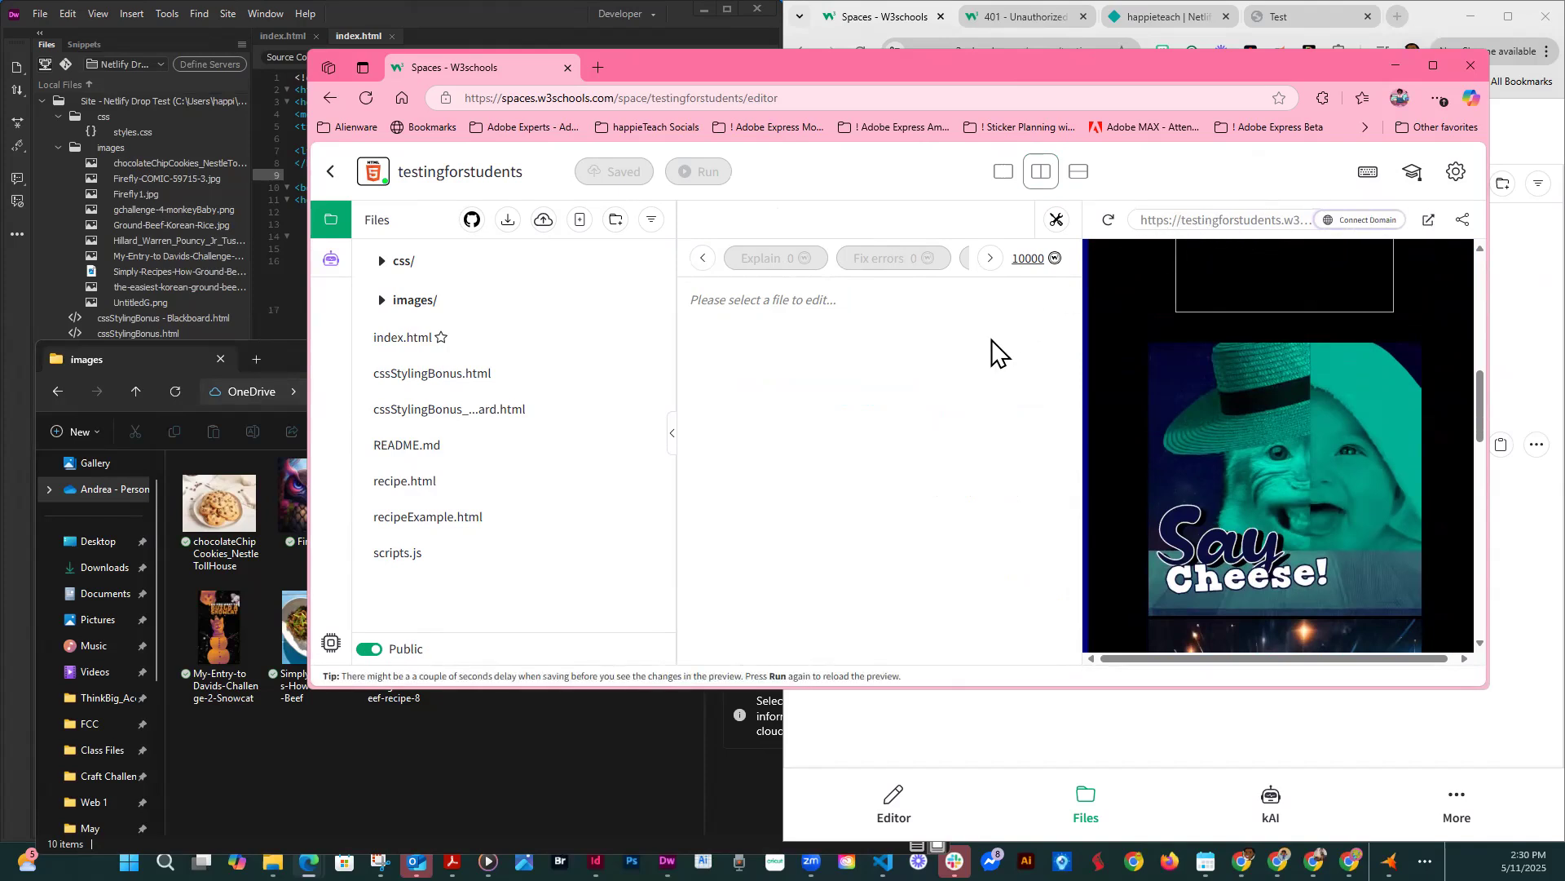
{"action": "left_click_drag", "start_coordinate": [1249, 223], "coordinate": [1244, 228]}
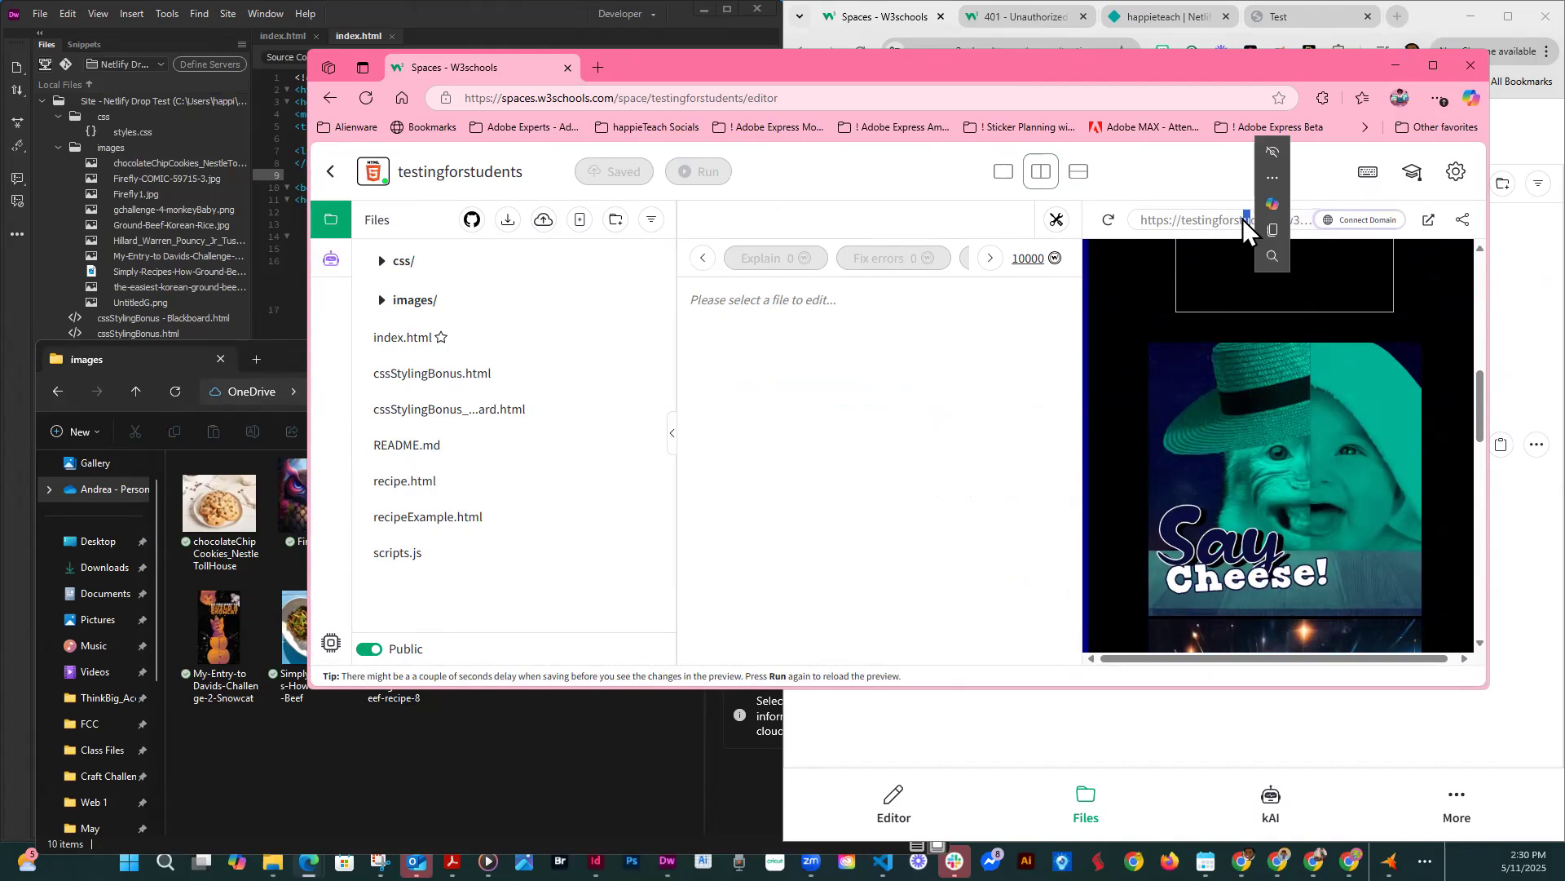
{"action": "triple_click", "coordinate": [1219, 213]}
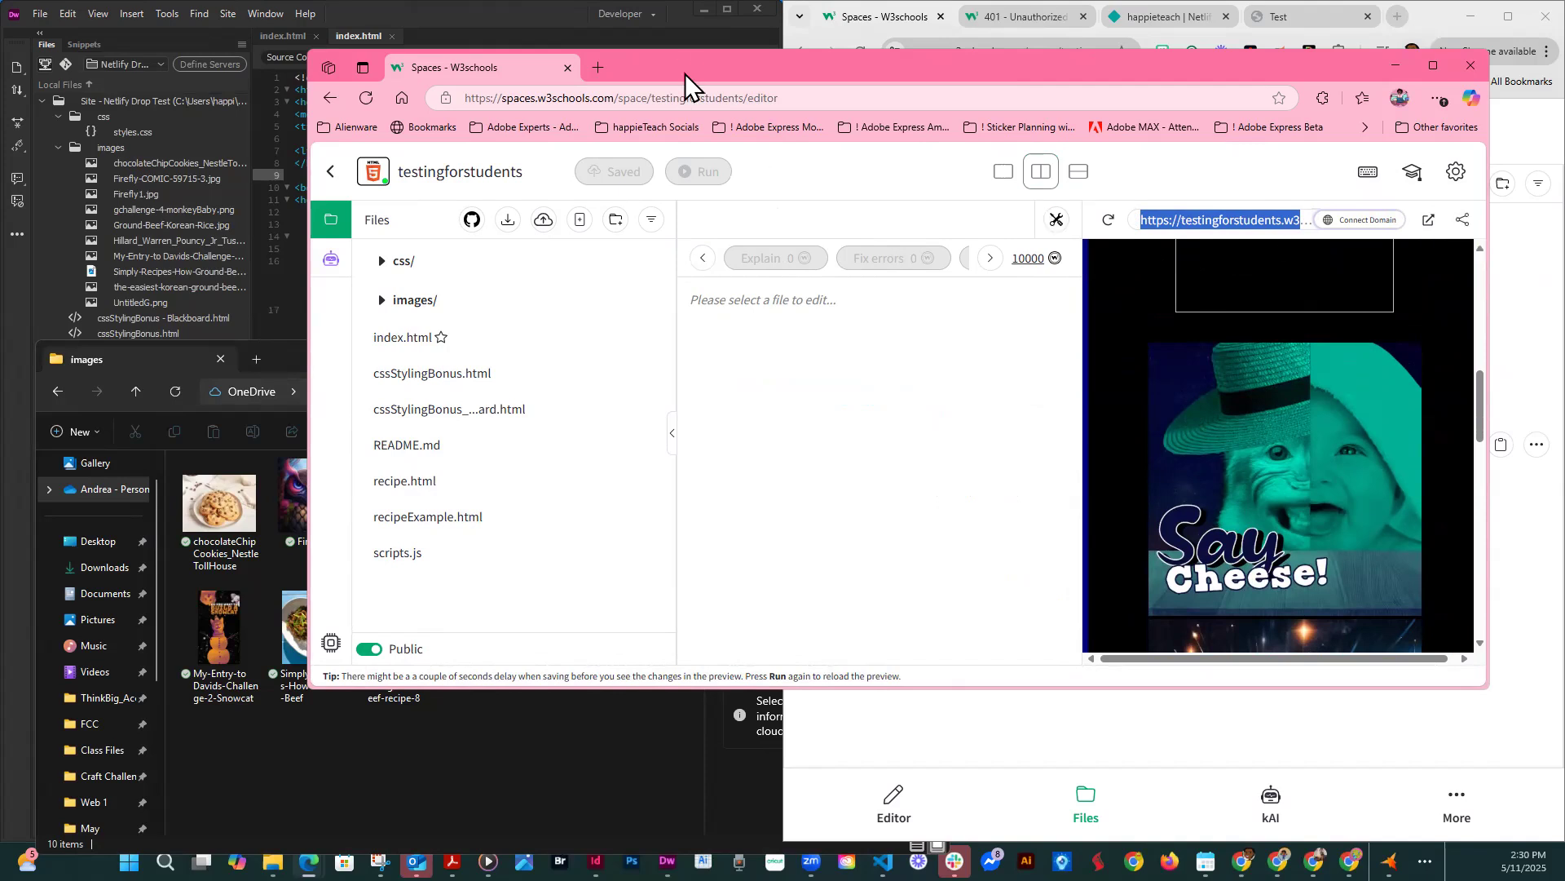
{"action": "left_click", "coordinate": [600, 67]}
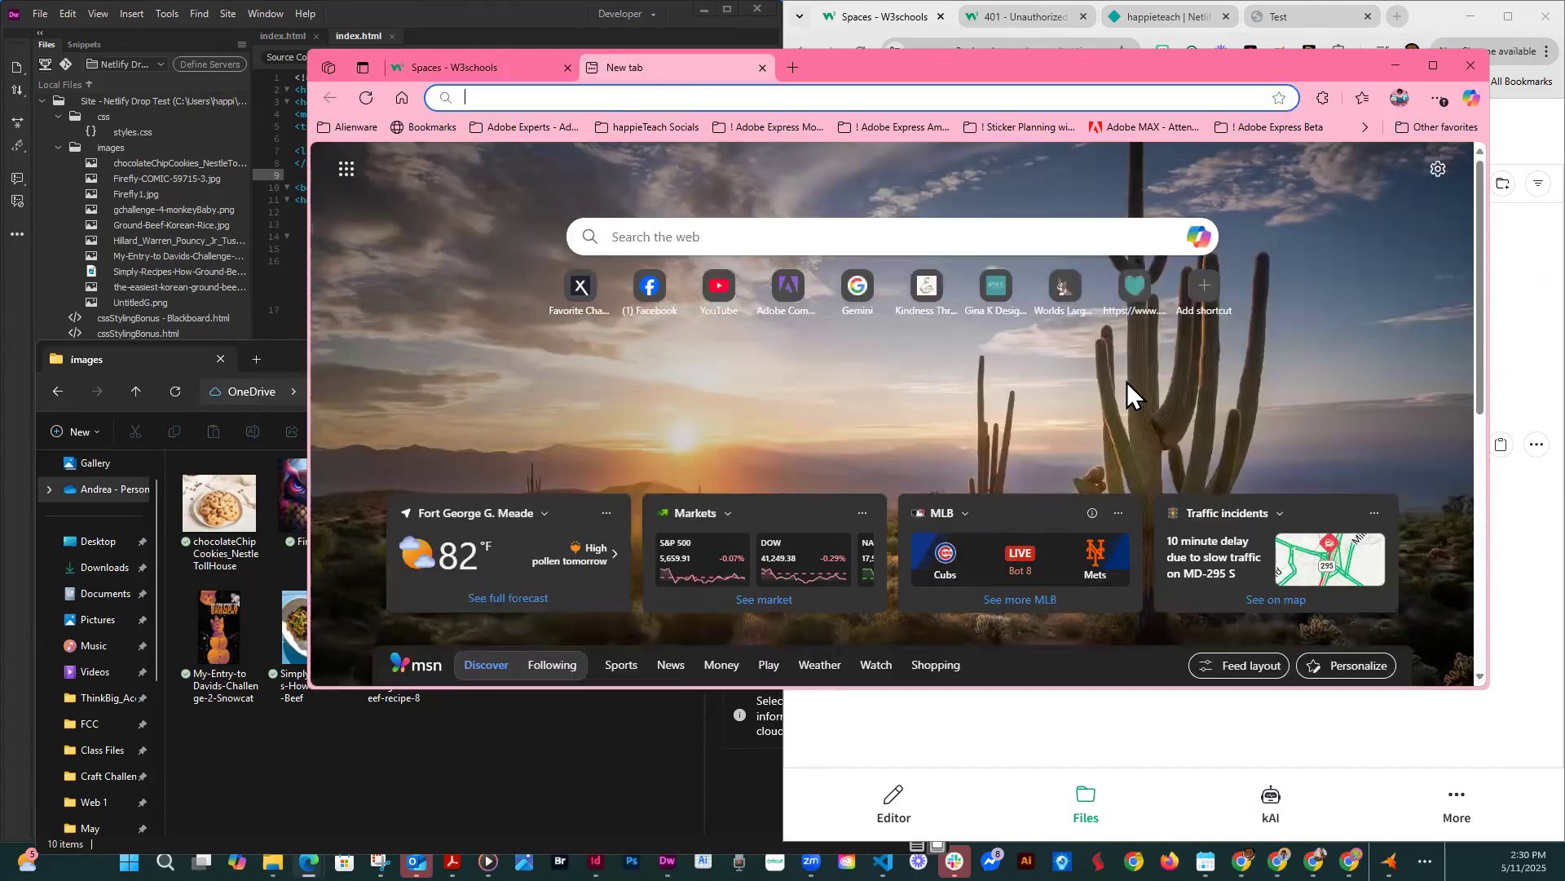
{"action": "type", "text": "https://testingforstudents.w3spaces.com/index.html"}
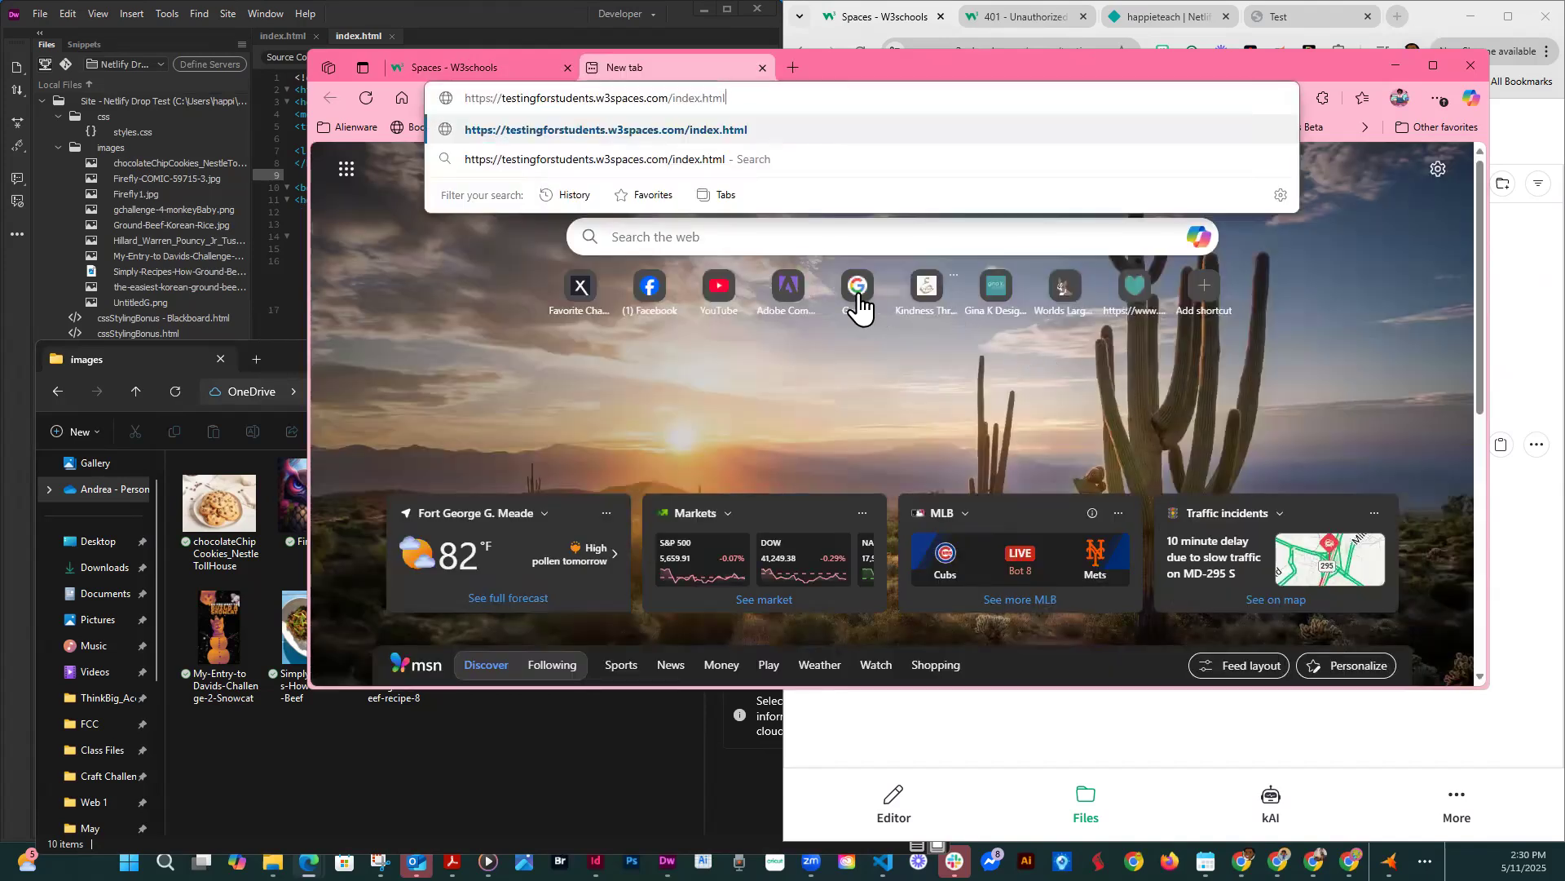
{"action": "left_click", "coordinate": [688, 115]}
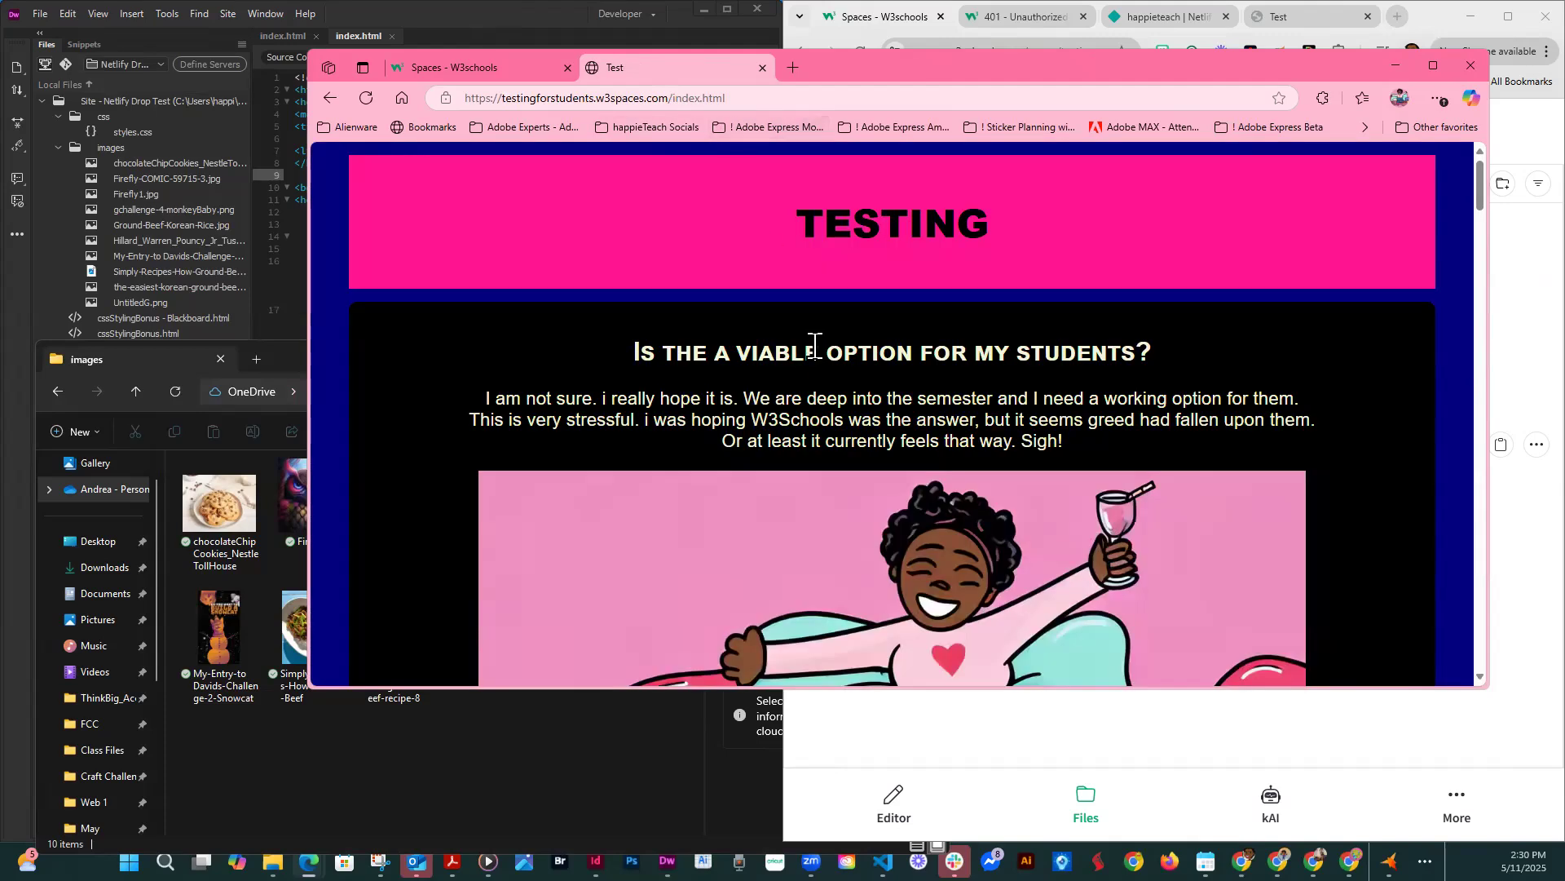
- Look through the whole published Testing page, checking its text, styling and images, and return to its beginning
{"action": "scroll", "coordinate": [811, 336], "scroll_direction": "down", "scroll_amount": 3}
{"action": "scroll", "coordinate": [811, 336], "scroll_direction": "up", "scroll_amount": 3}
{"action": "scroll", "coordinate": [810, 337], "scroll_direction": "down", "scroll_amount": 10}
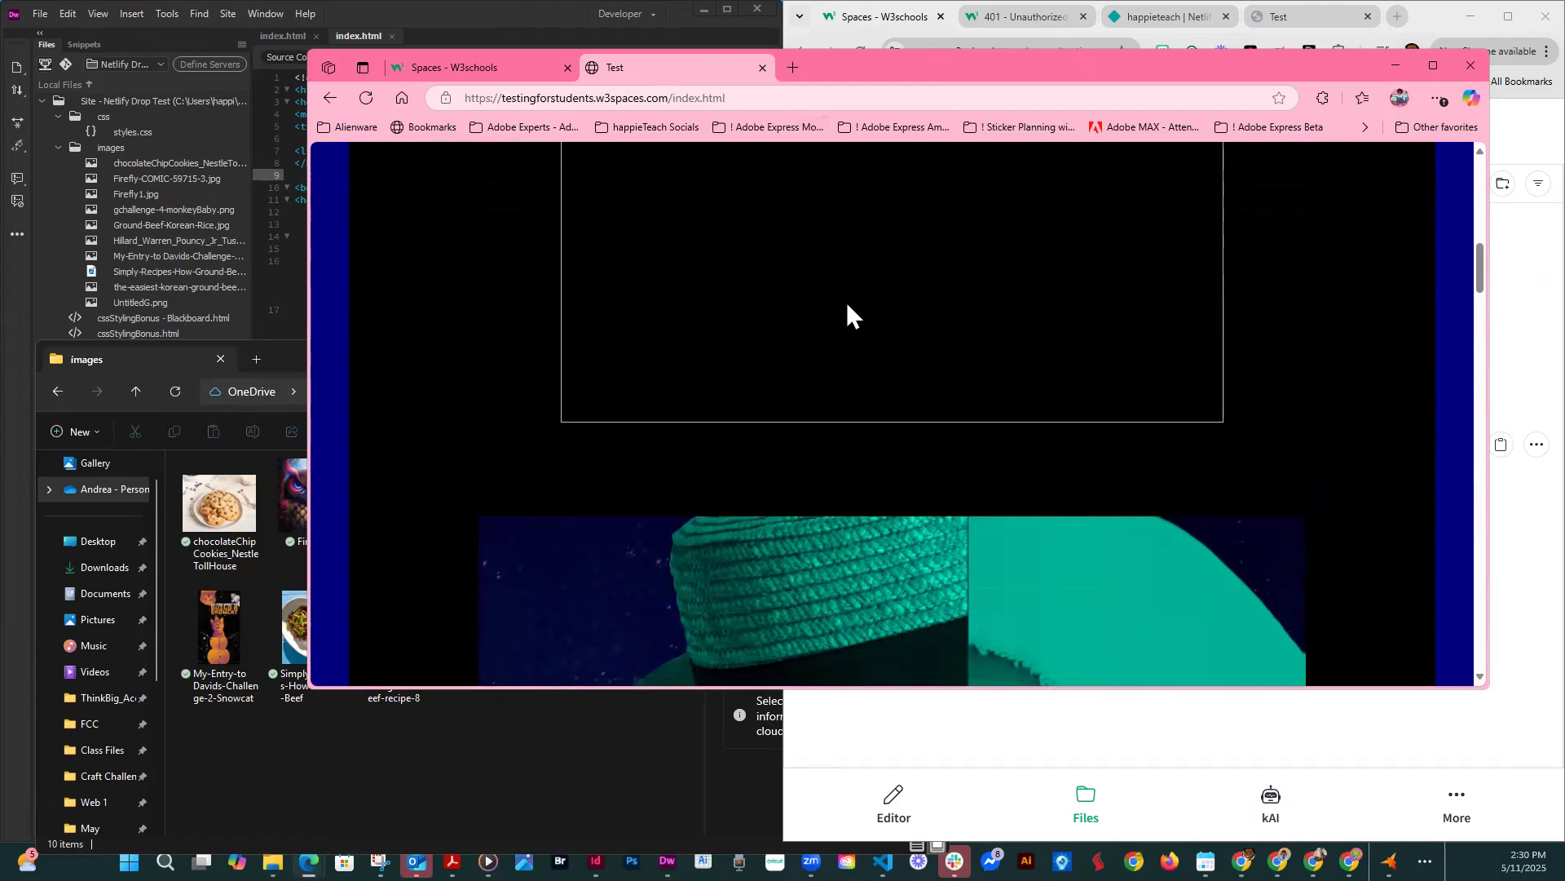
{"action": "scroll", "coordinate": [791, 306], "scroll_direction": "down", "scroll_amount": 1}
{"action": "scroll", "coordinate": [796, 310], "scroll_direction": "down", "scroll_amount": 15}
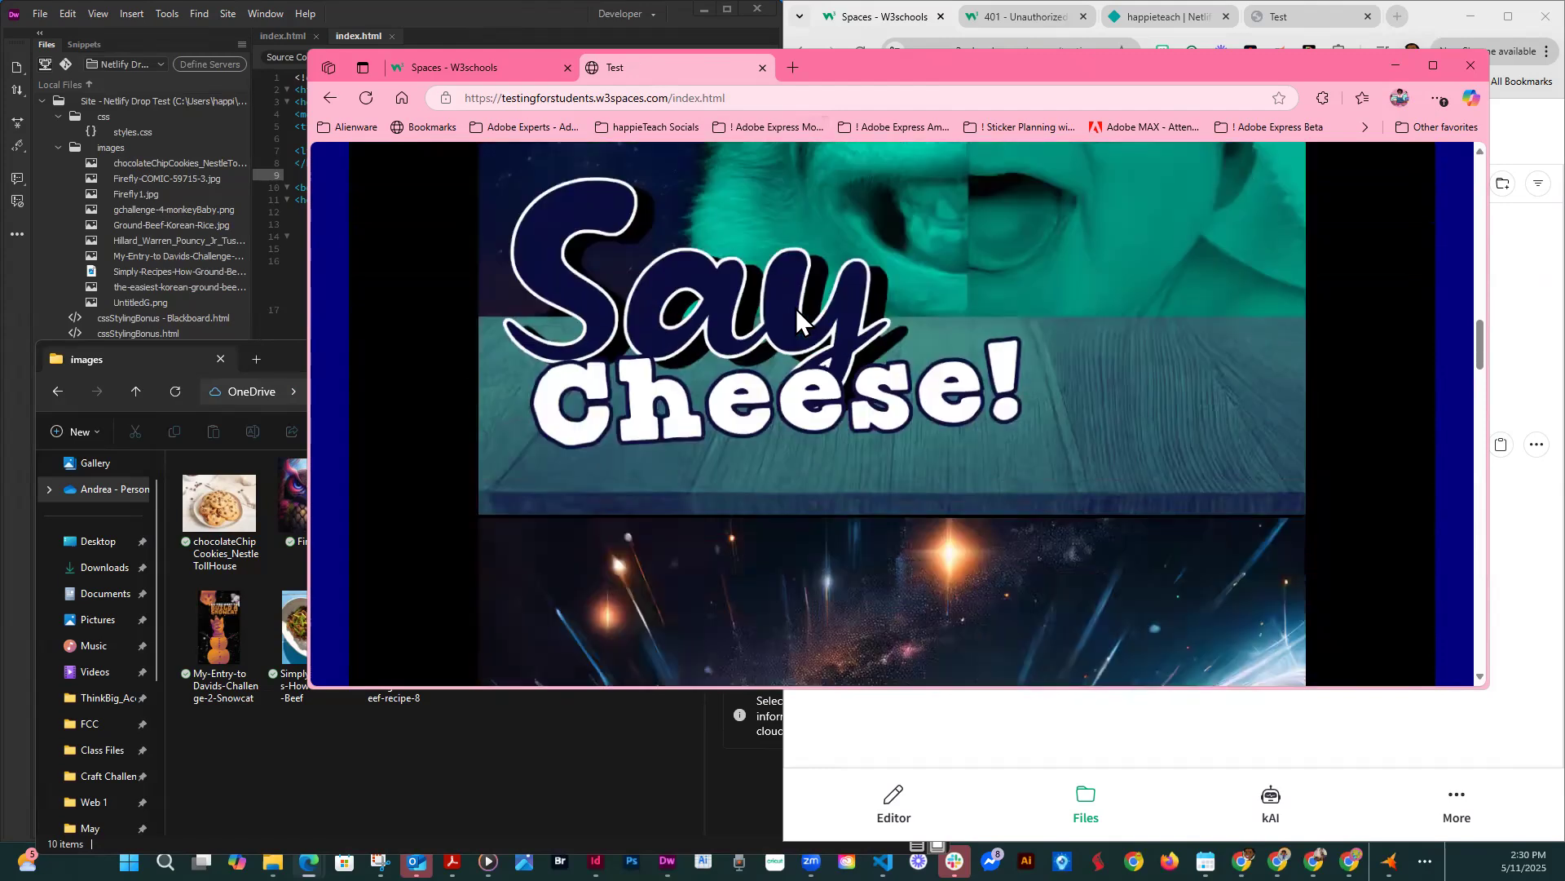
{"action": "scroll", "coordinate": [798, 312], "scroll_direction": "down", "scroll_amount": 8}
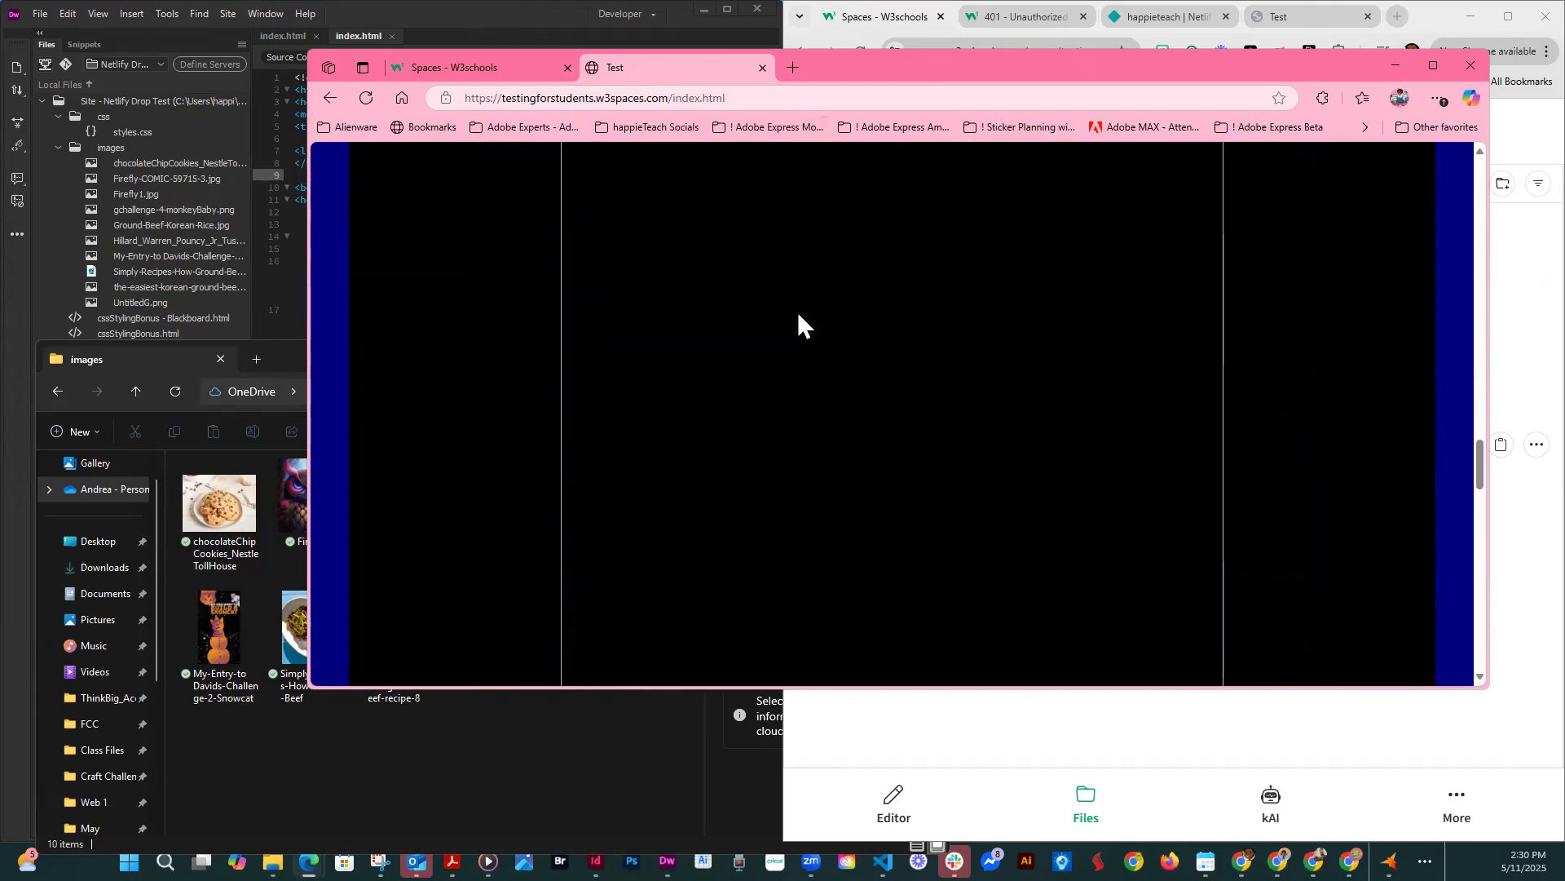
{"action": "scroll", "coordinate": [801, 315], "scroll_direction": "down", "scroll_amount": 4}
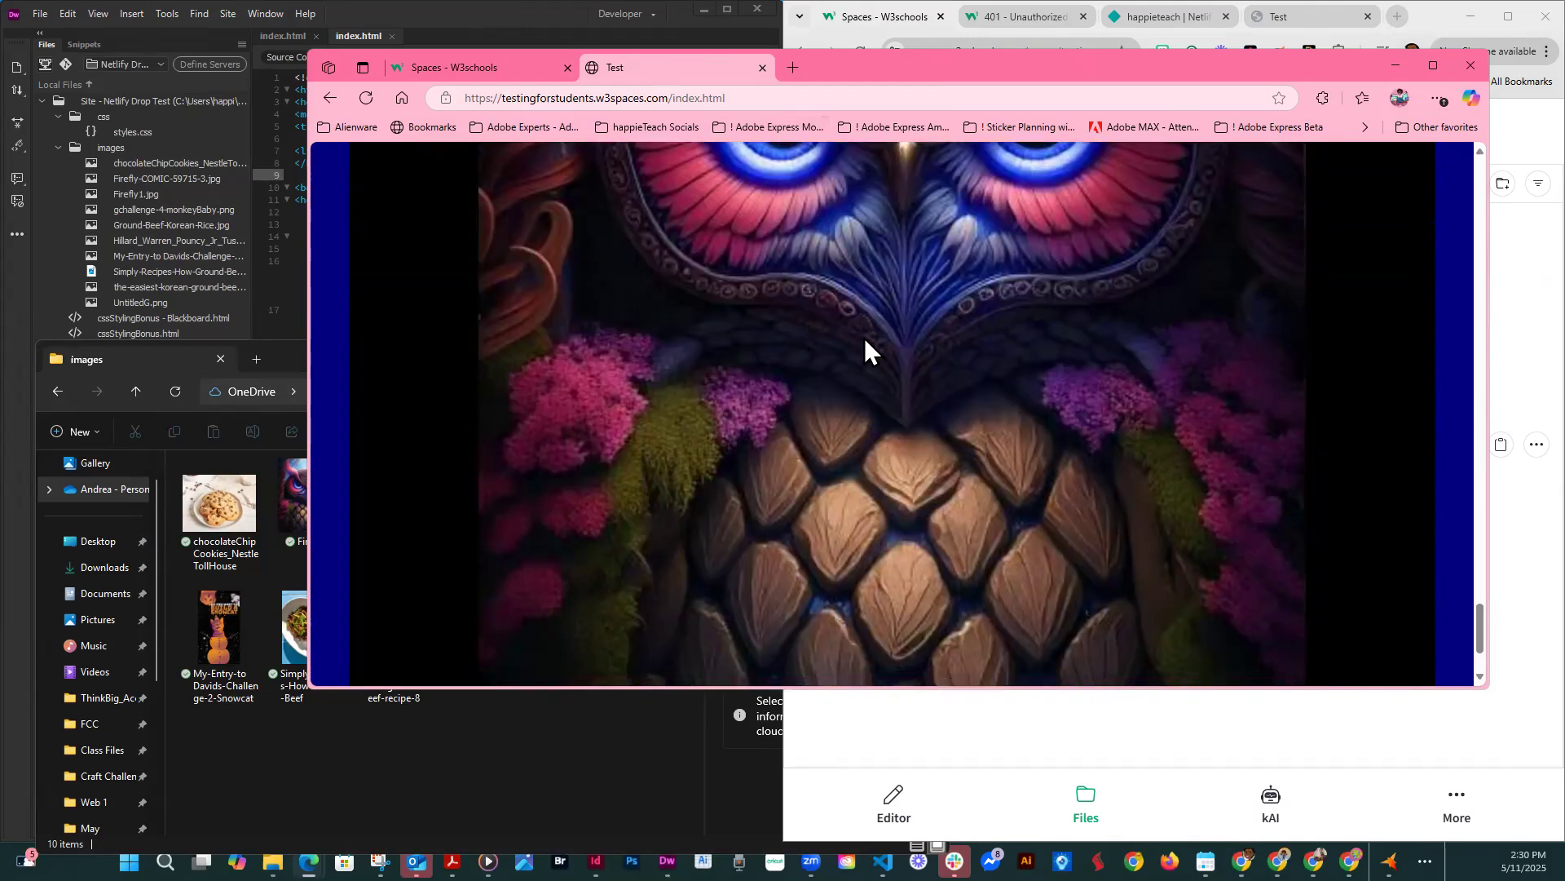
{"action": "scroll", "coordinate": [1396, 556], "scroll_direction": "down", "scroll_amount": 3}
{"action": "left_click_drag", "start_coordinate": [1481, 636], "coordinate": [1477, 133]}
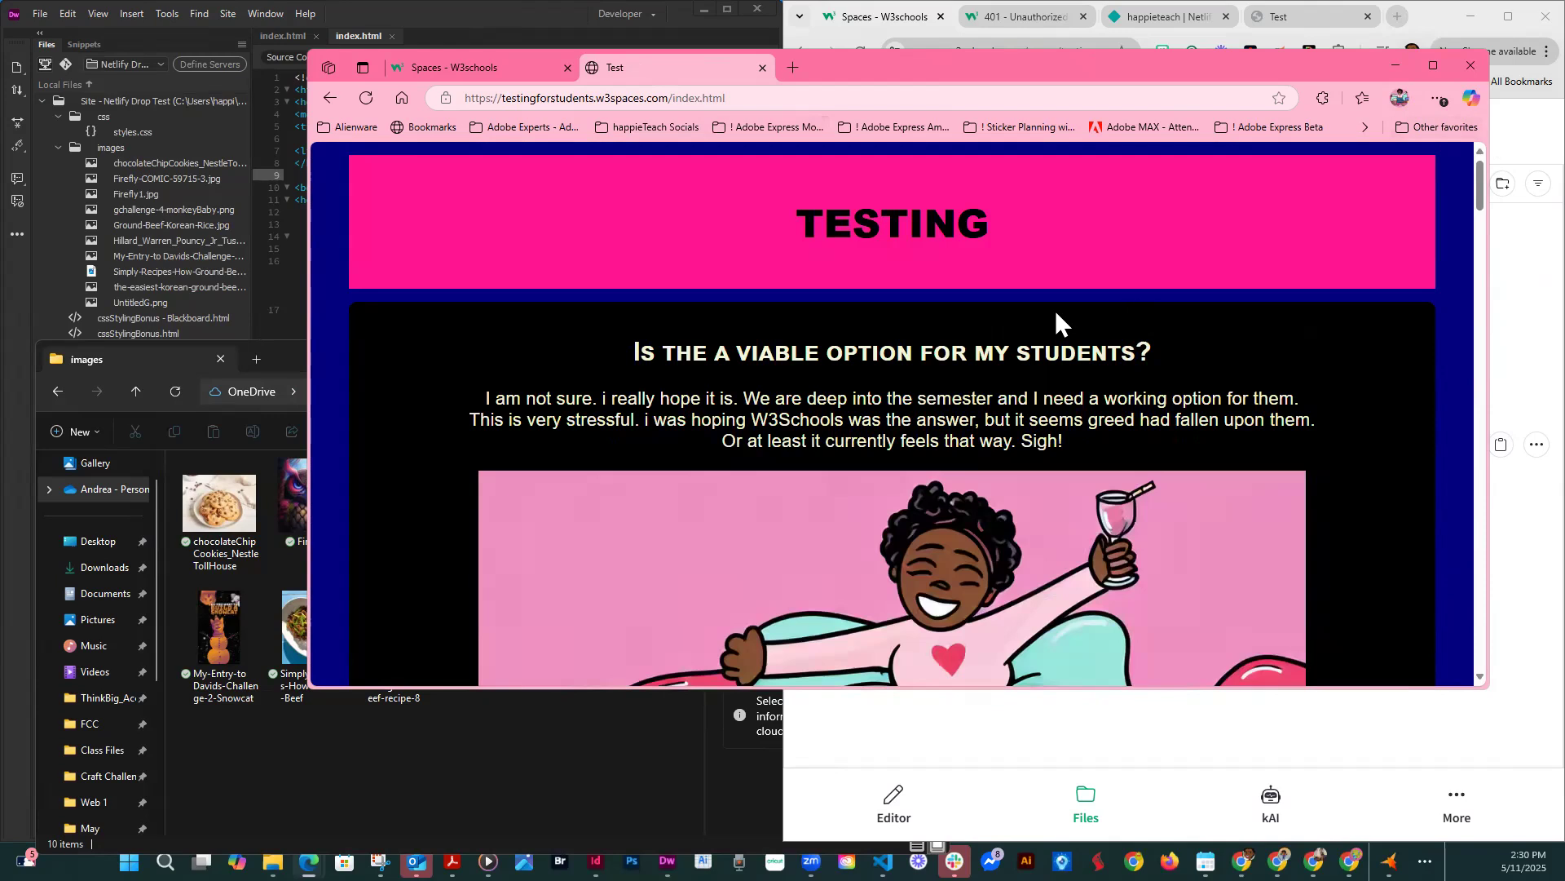
{"action": "scroll", "coordinate": [586, 244], "scroll_direction": "down", "scroll_amount": 2}
{"action": "scroll", "coordinate": [585, 212], "scroll_direction": "up", "scroll_amount": 2}
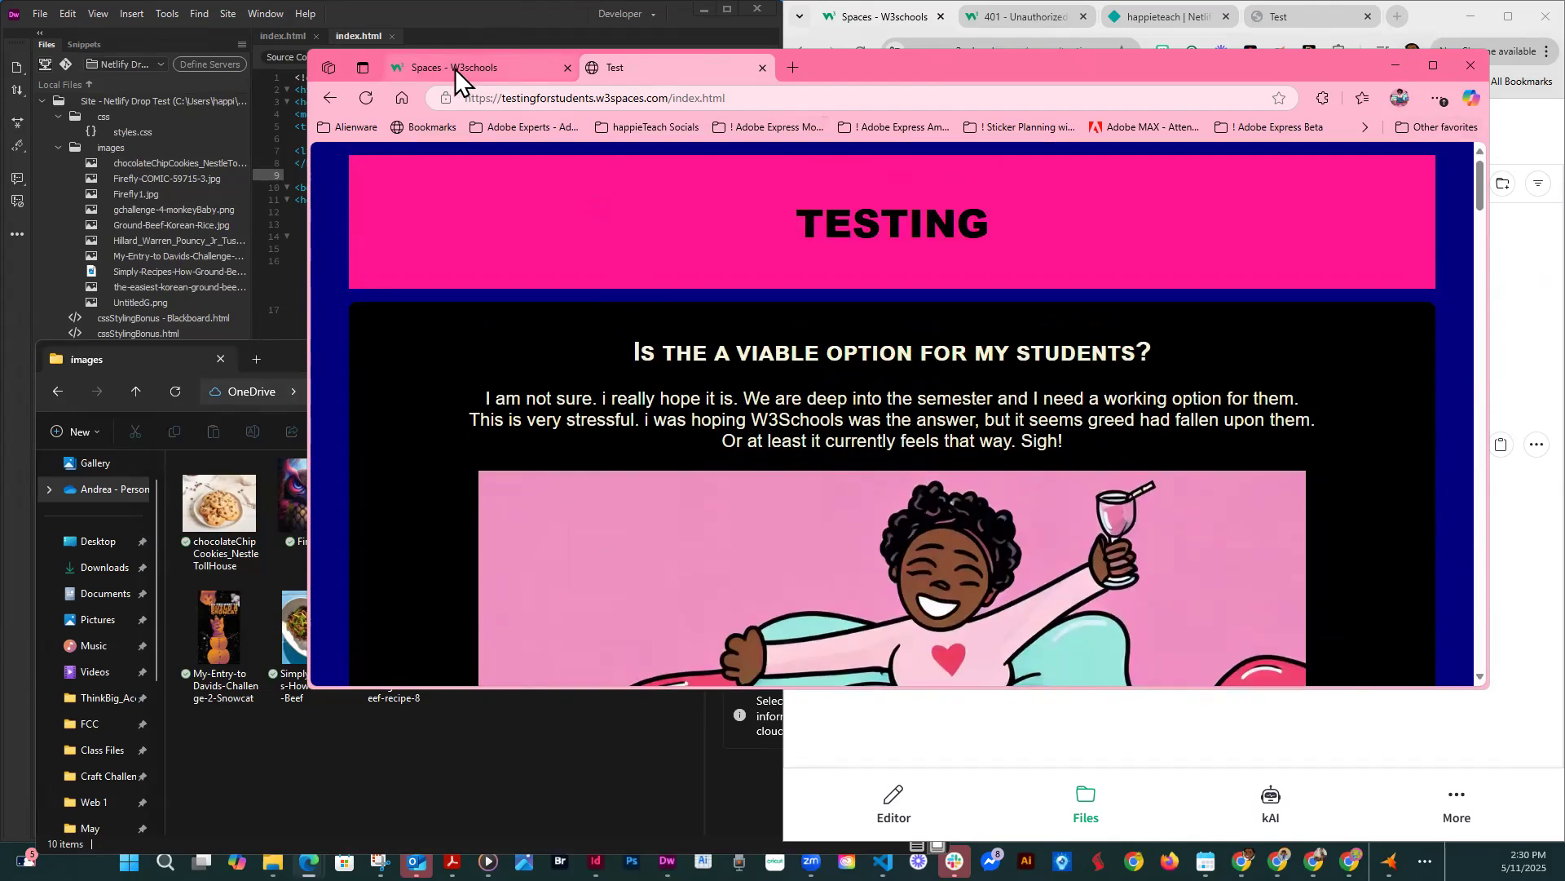
- Close the published page and the Edge editor window, plus the 401 Unauthorized page in Chrome
{"action": "mouse_move", "coordinate": [455, 68]}
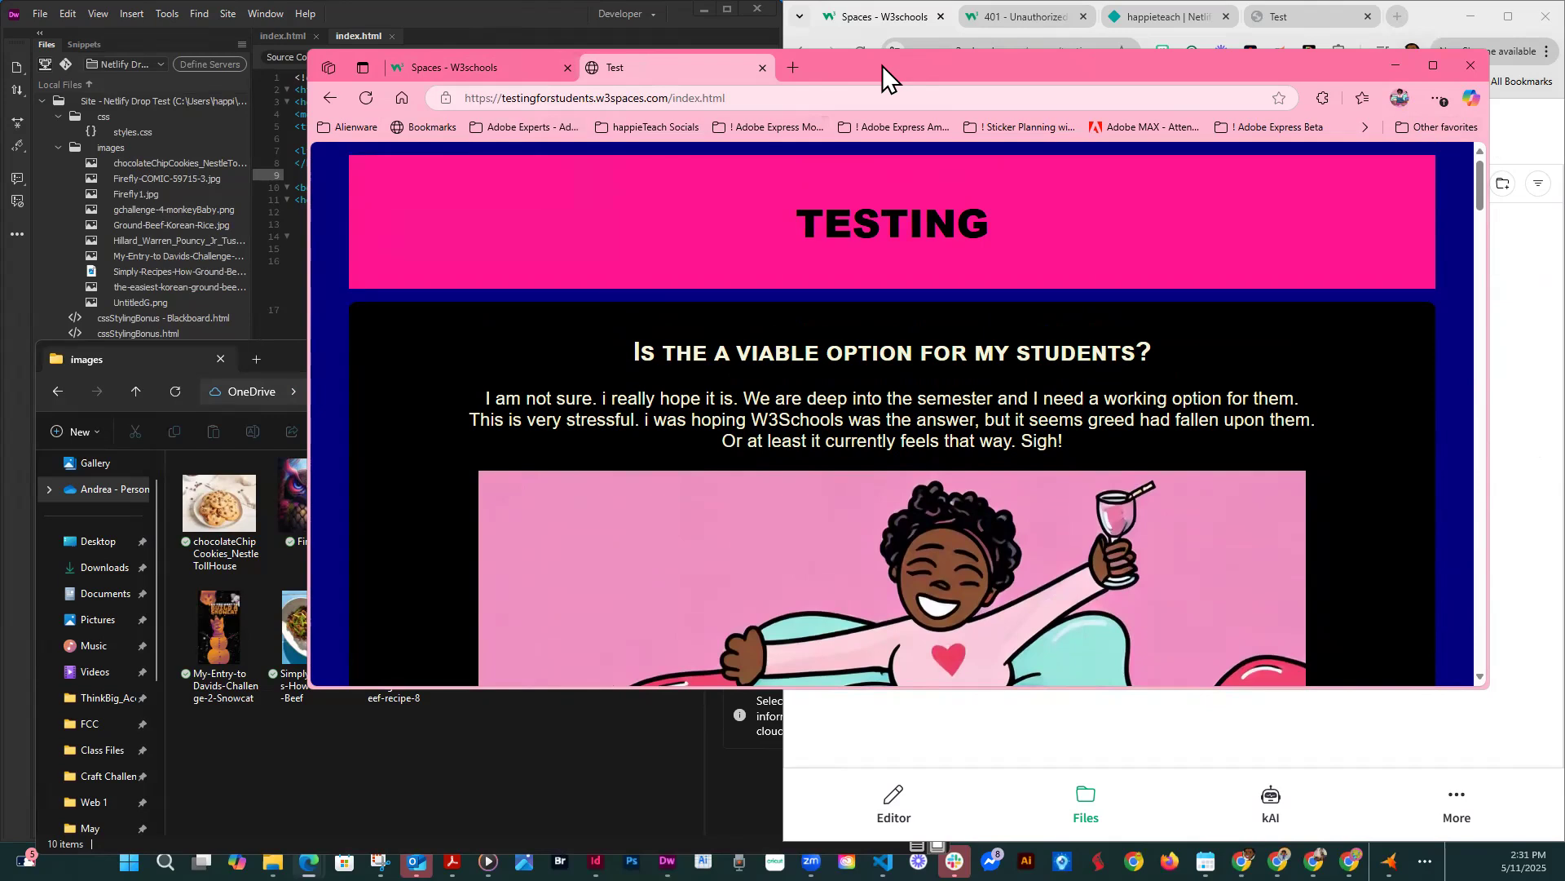
{"action": "left_click_drag", "start_coordinate": [882, 65], "coordinate": [729, 184]}
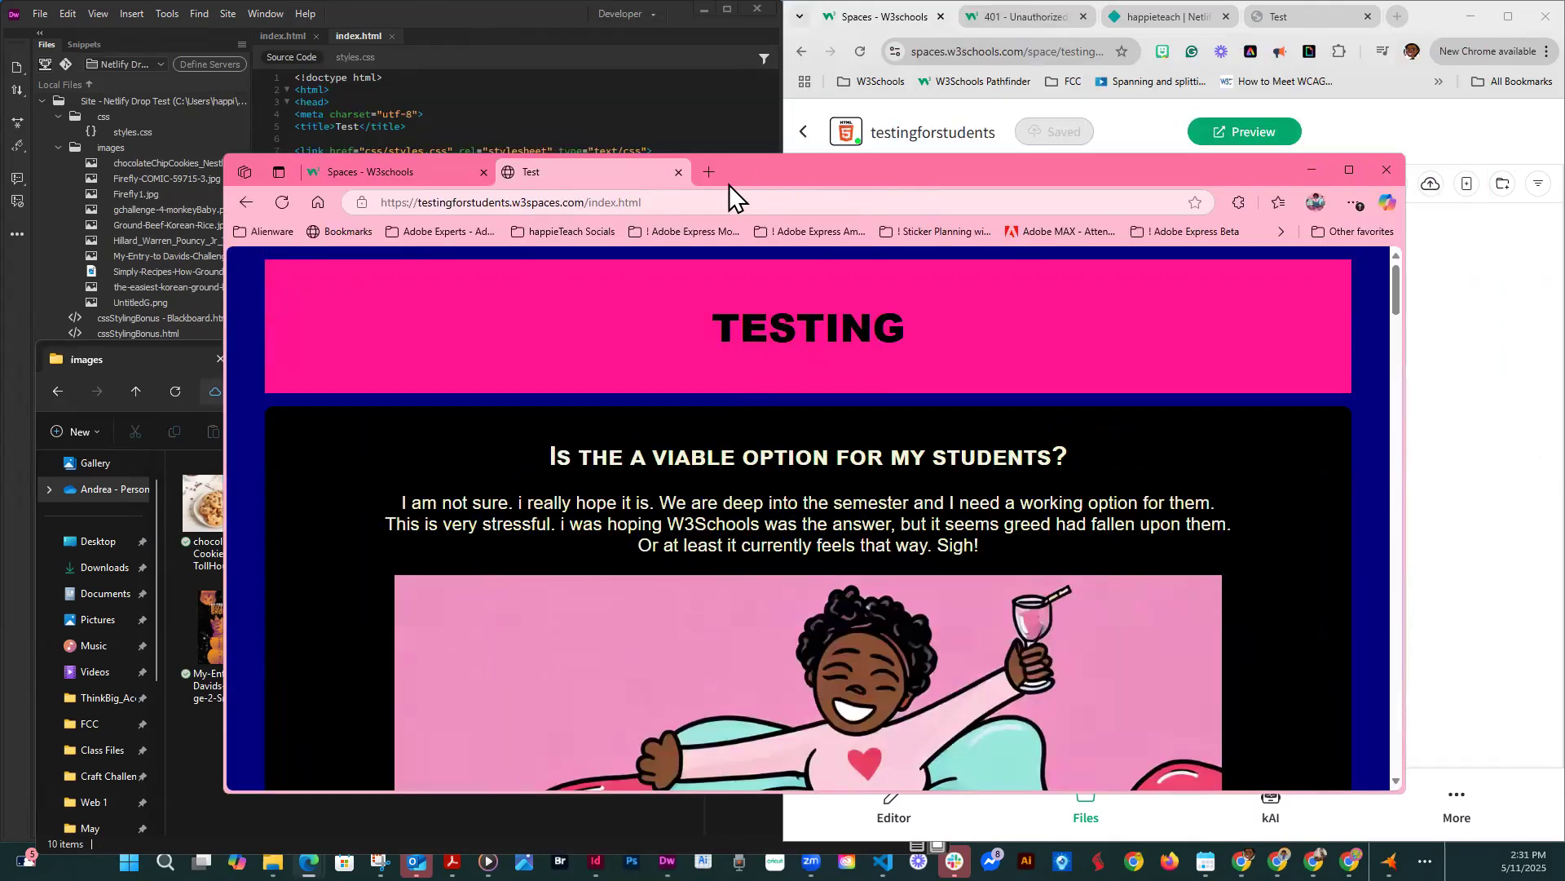
{"action": "left_click", "coordinate": [677, 172]}
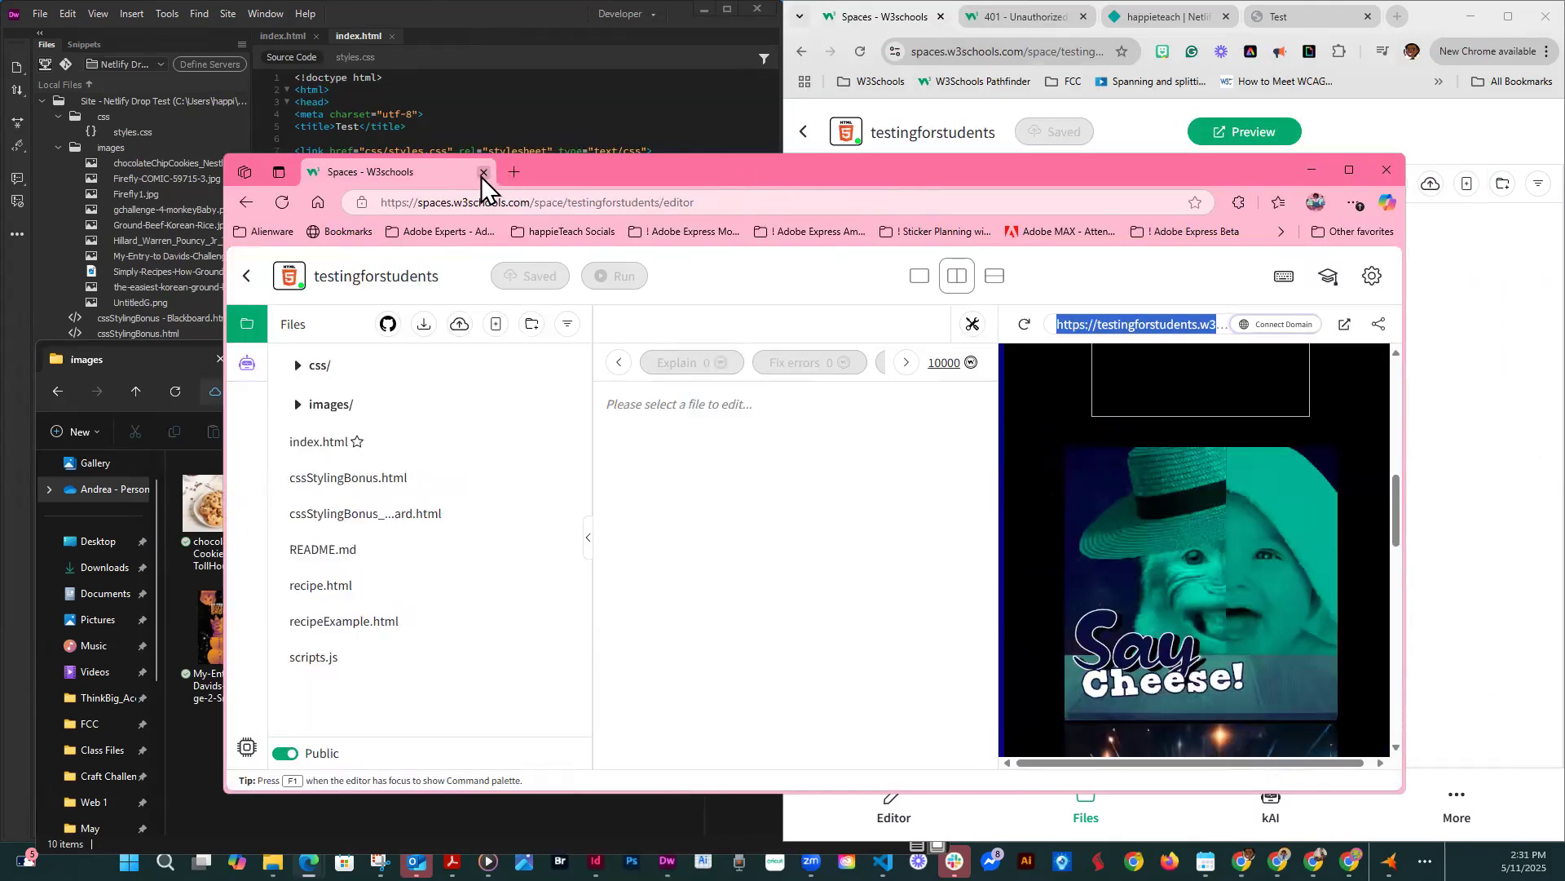
{"action": "left_click", "coordinate": [483, 173]}
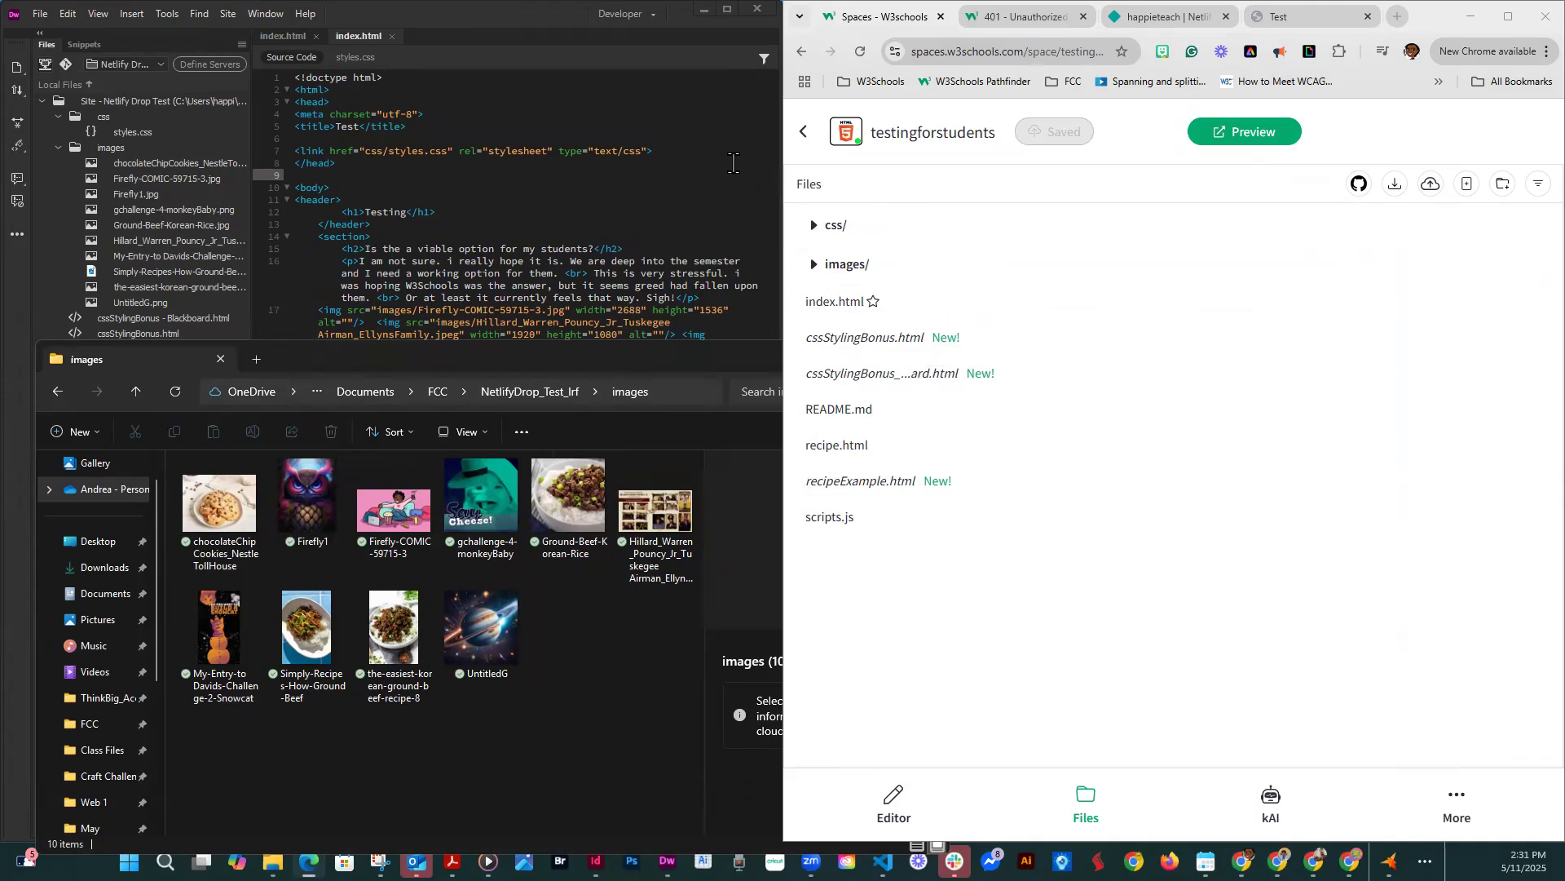
{"action": "left_click", "coordinate": [1083, 17]}
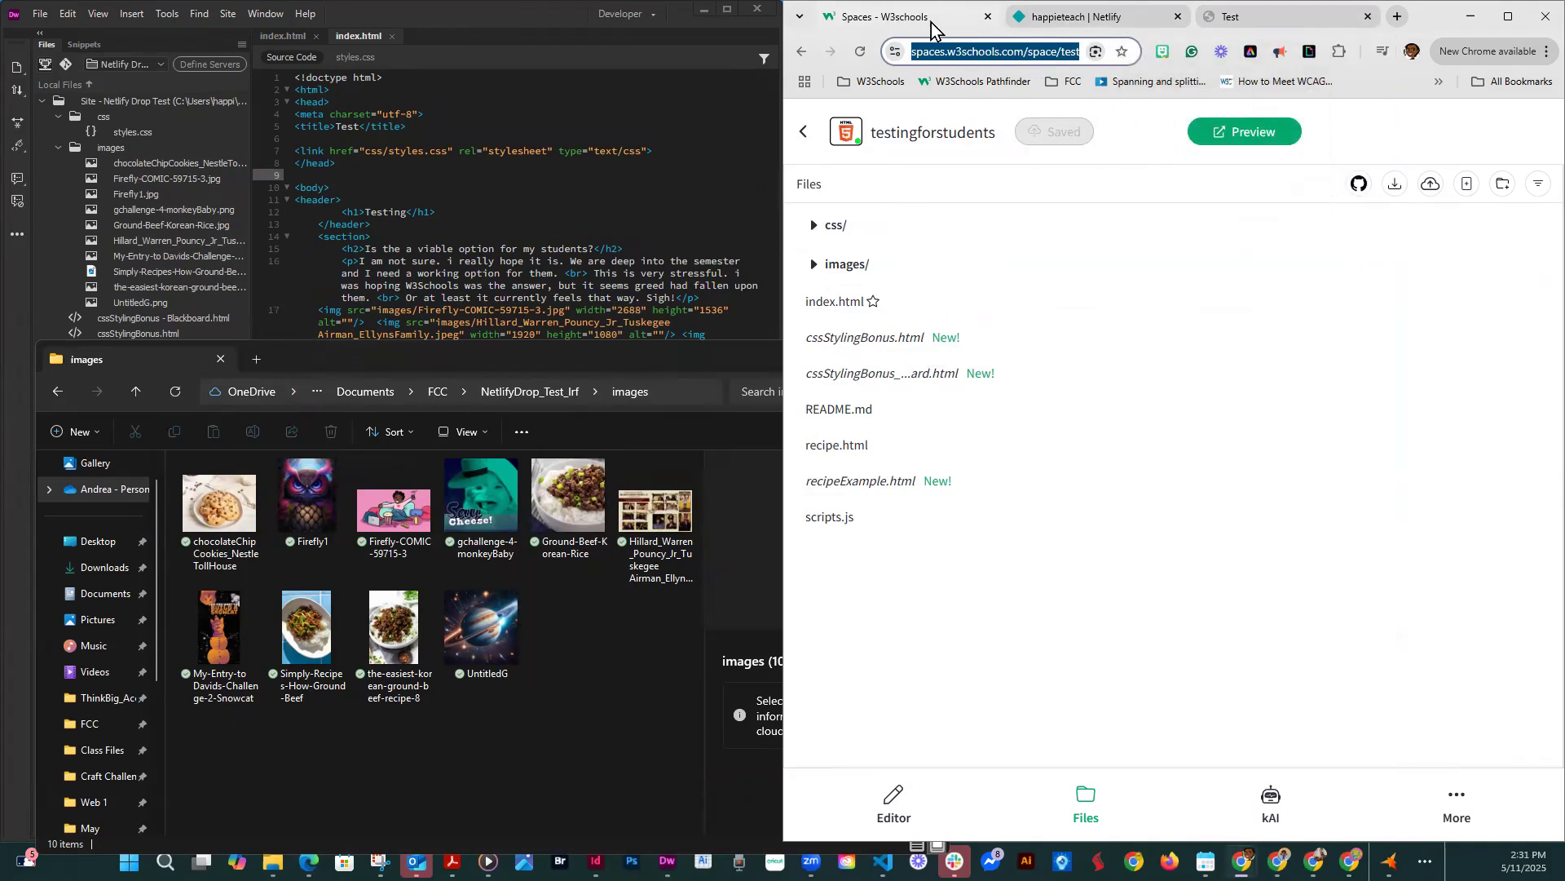
- Switch to the happieteach Netlify page and look over its existing site and the folder deployment area
{"action": "left_click", "coordinate": [1094, 20]}
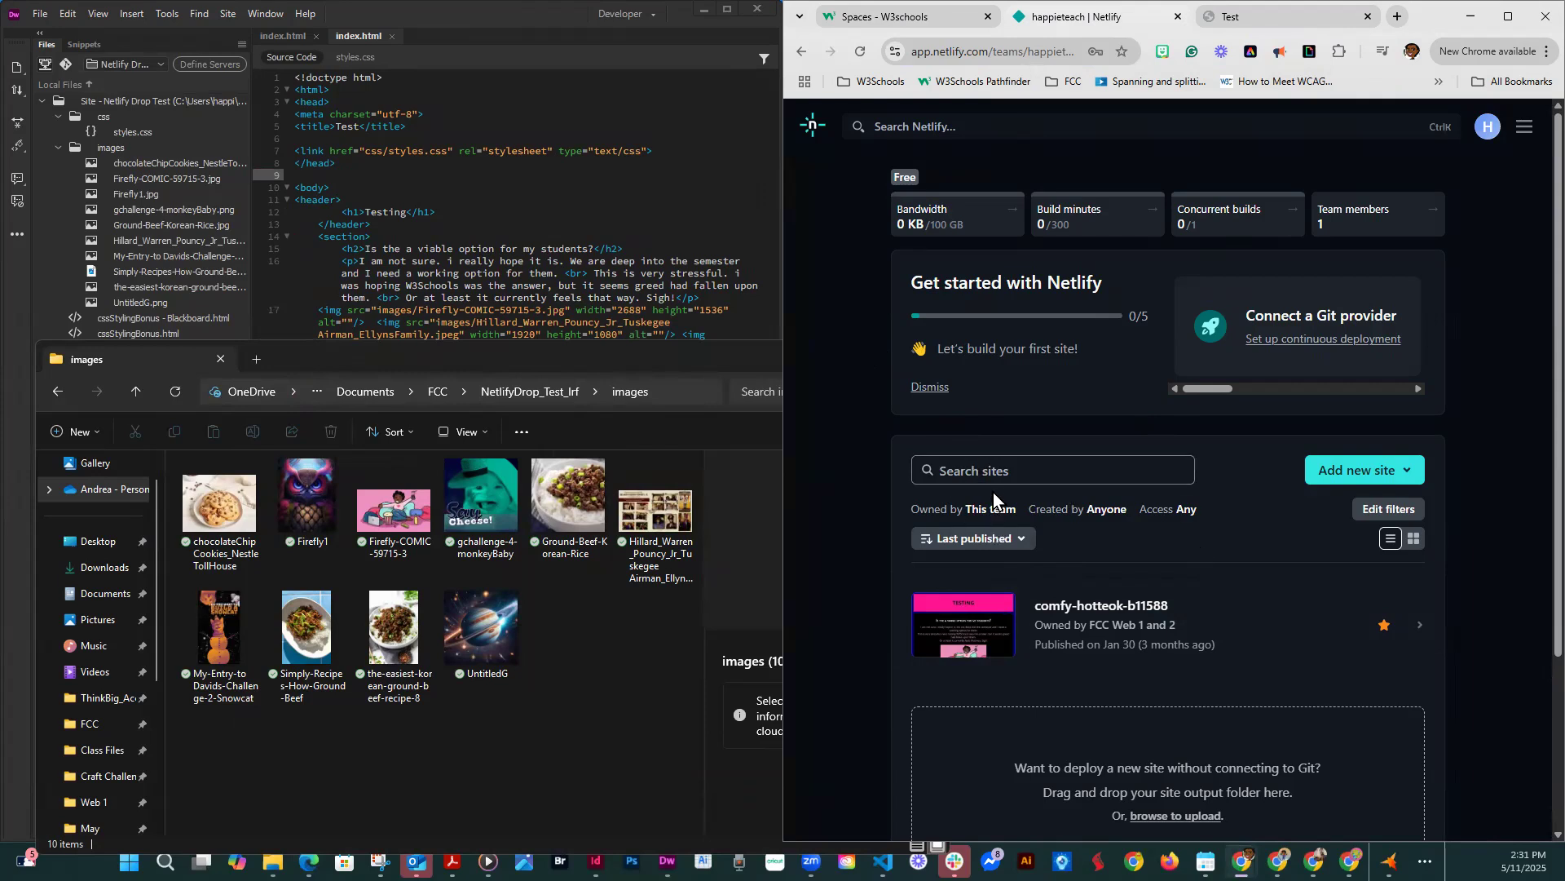
{"action": "scroll", "coordinate": [993, 492], "scroll_direction": "down", "scroll_amount": 3}
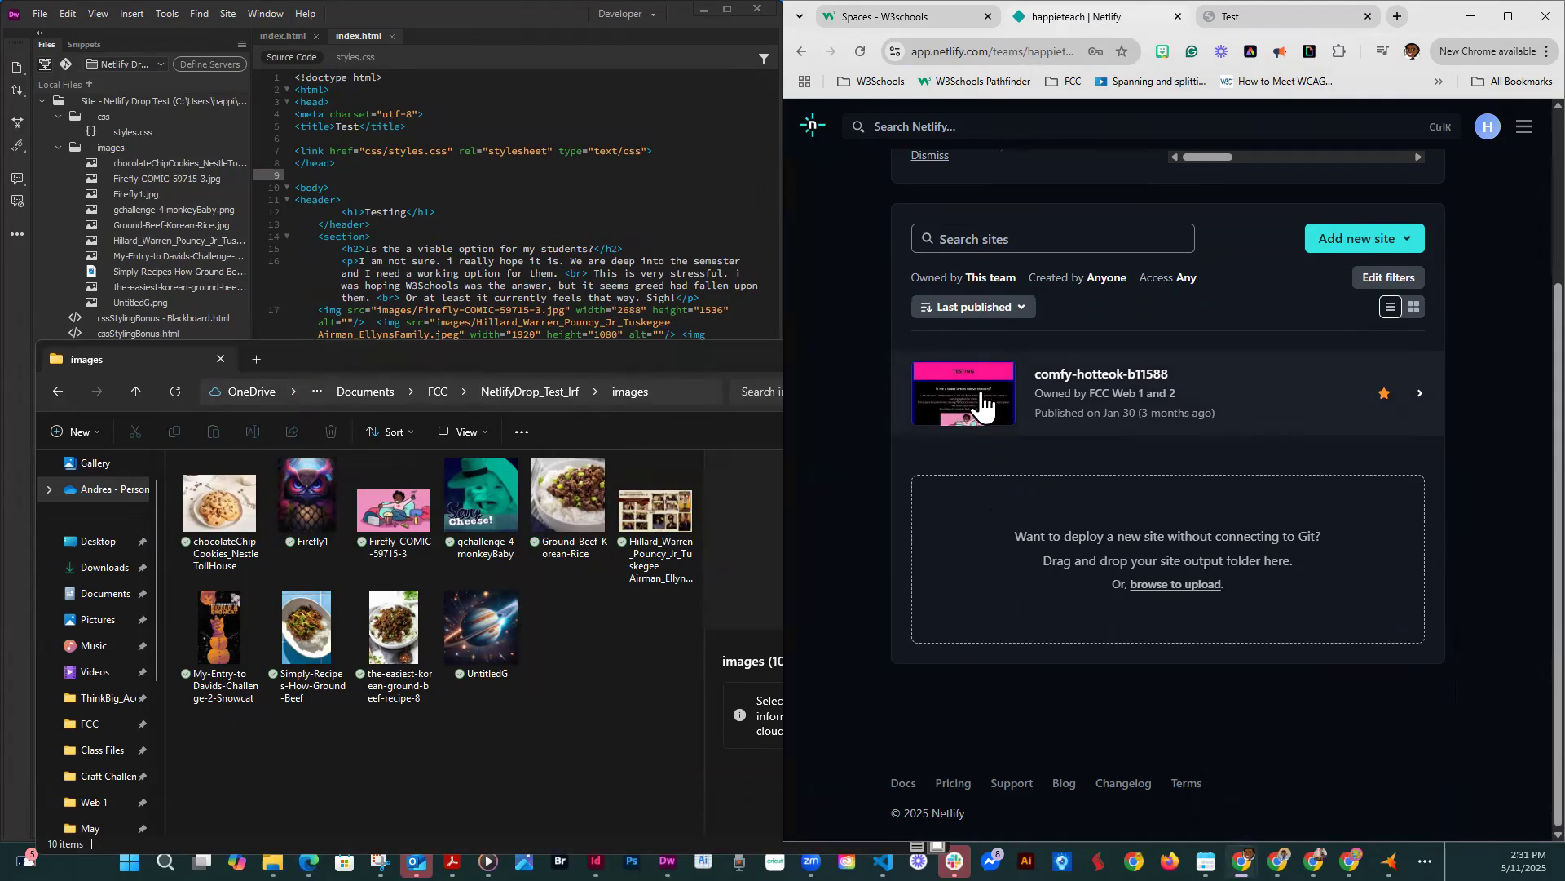
{"action": "scroll", "coordinate": [1018, 571], "scroll_direction": "up", "scroll_amount": 1}
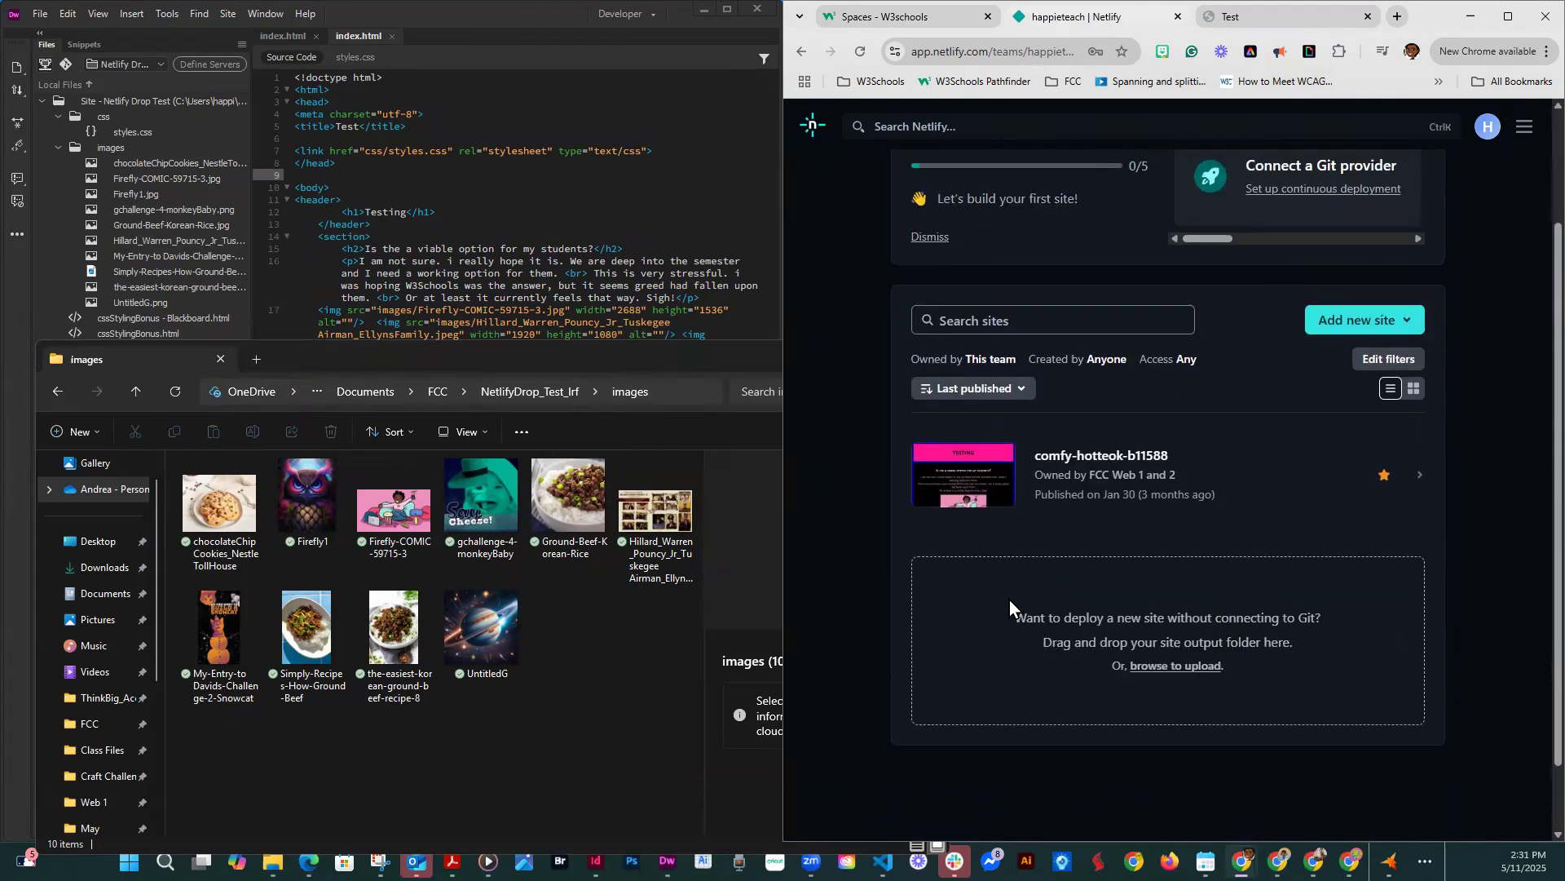
{"action": "scroll", "coordinate": [1010, 599], "scroll_direction": "down", "scroll_amount": 1}
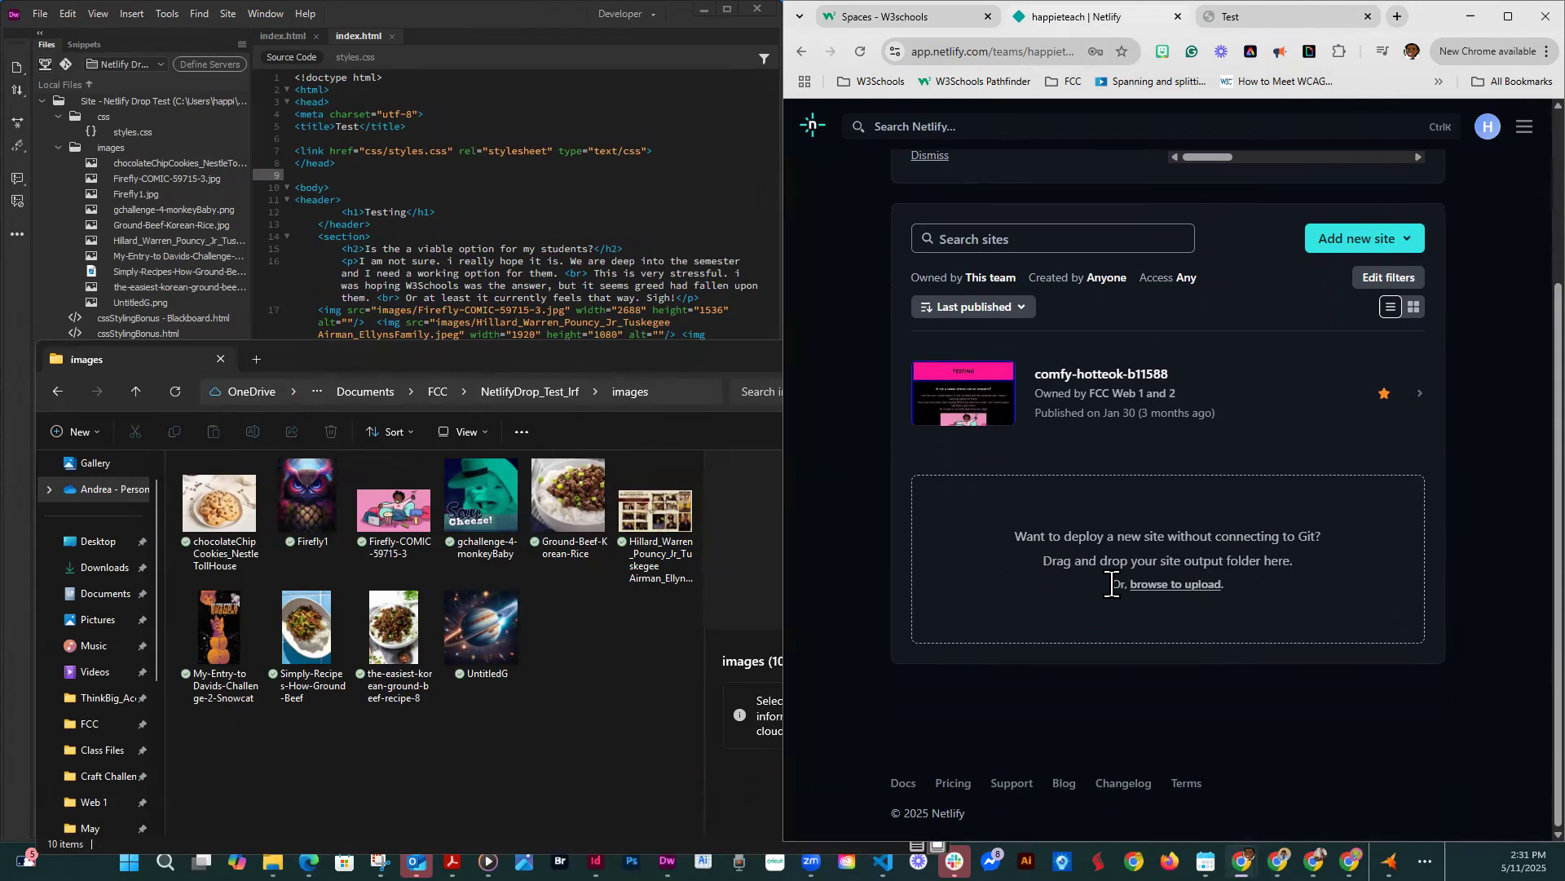
- Deploy the NetlifyDrop_Test_lrf folder from Documents > FCC as a new Netlify site
{"action": "left_click", "coordinate": [1154, 587]}
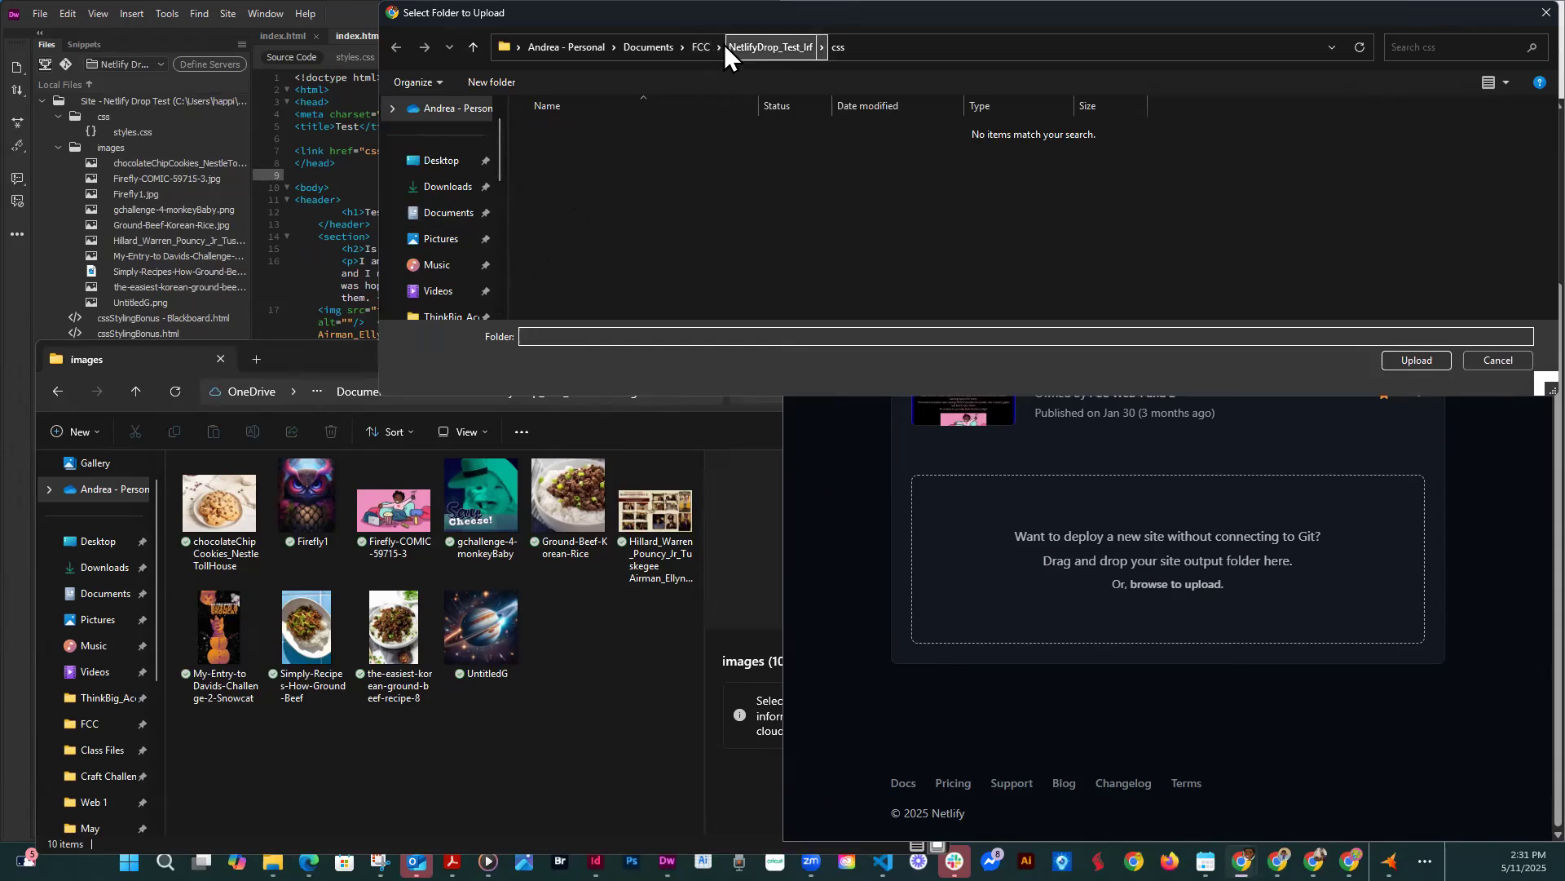
{"action": "left_click", "coordinate": [703, 48]}
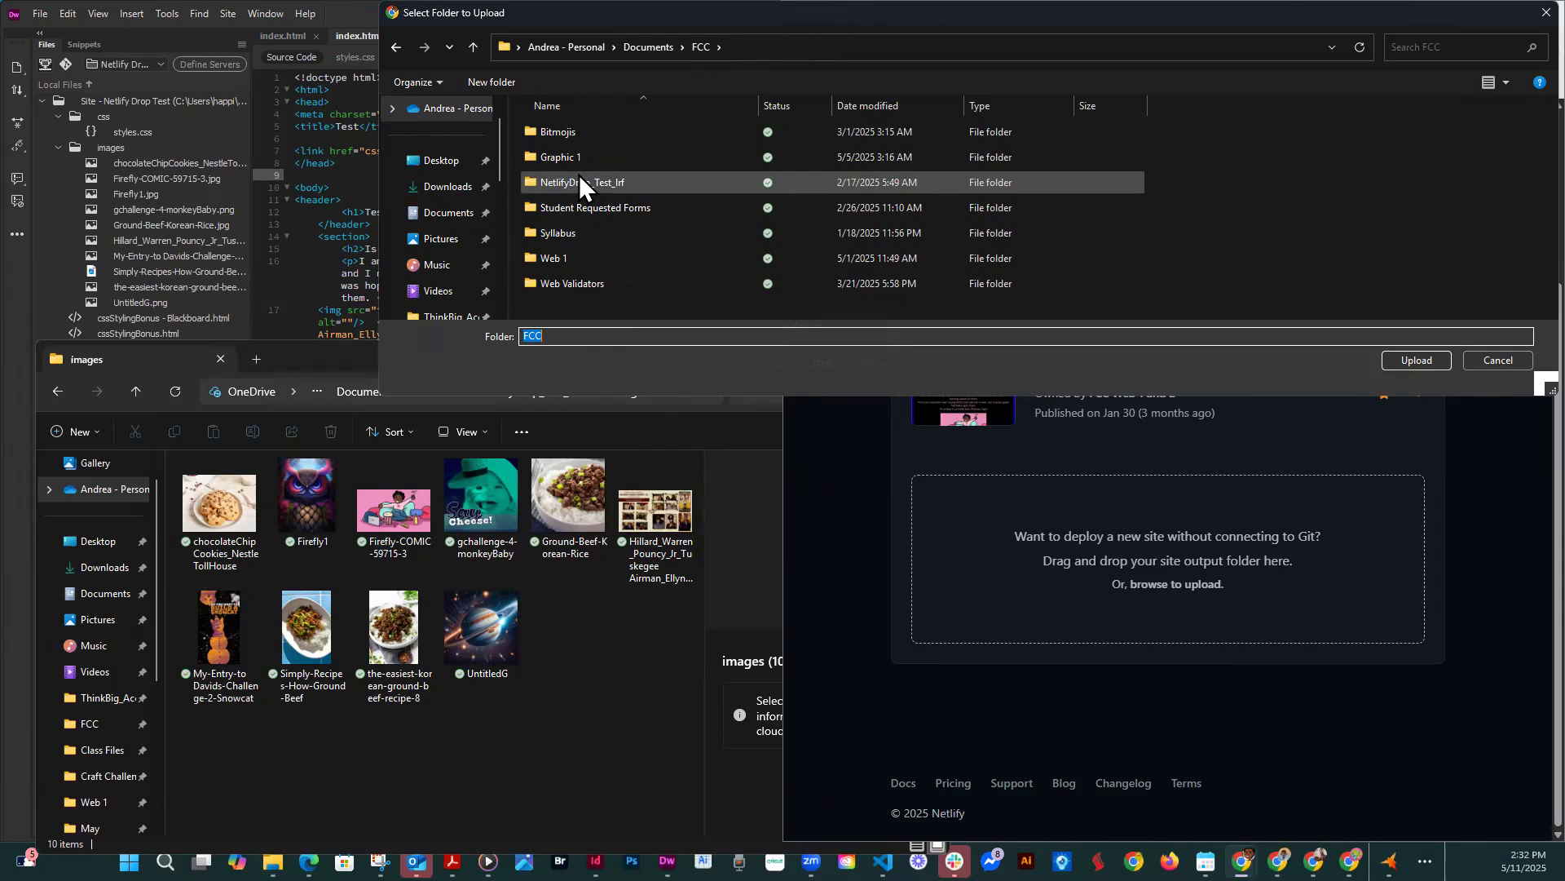
{"action": "left_click", "coordinate": [286, 359]}
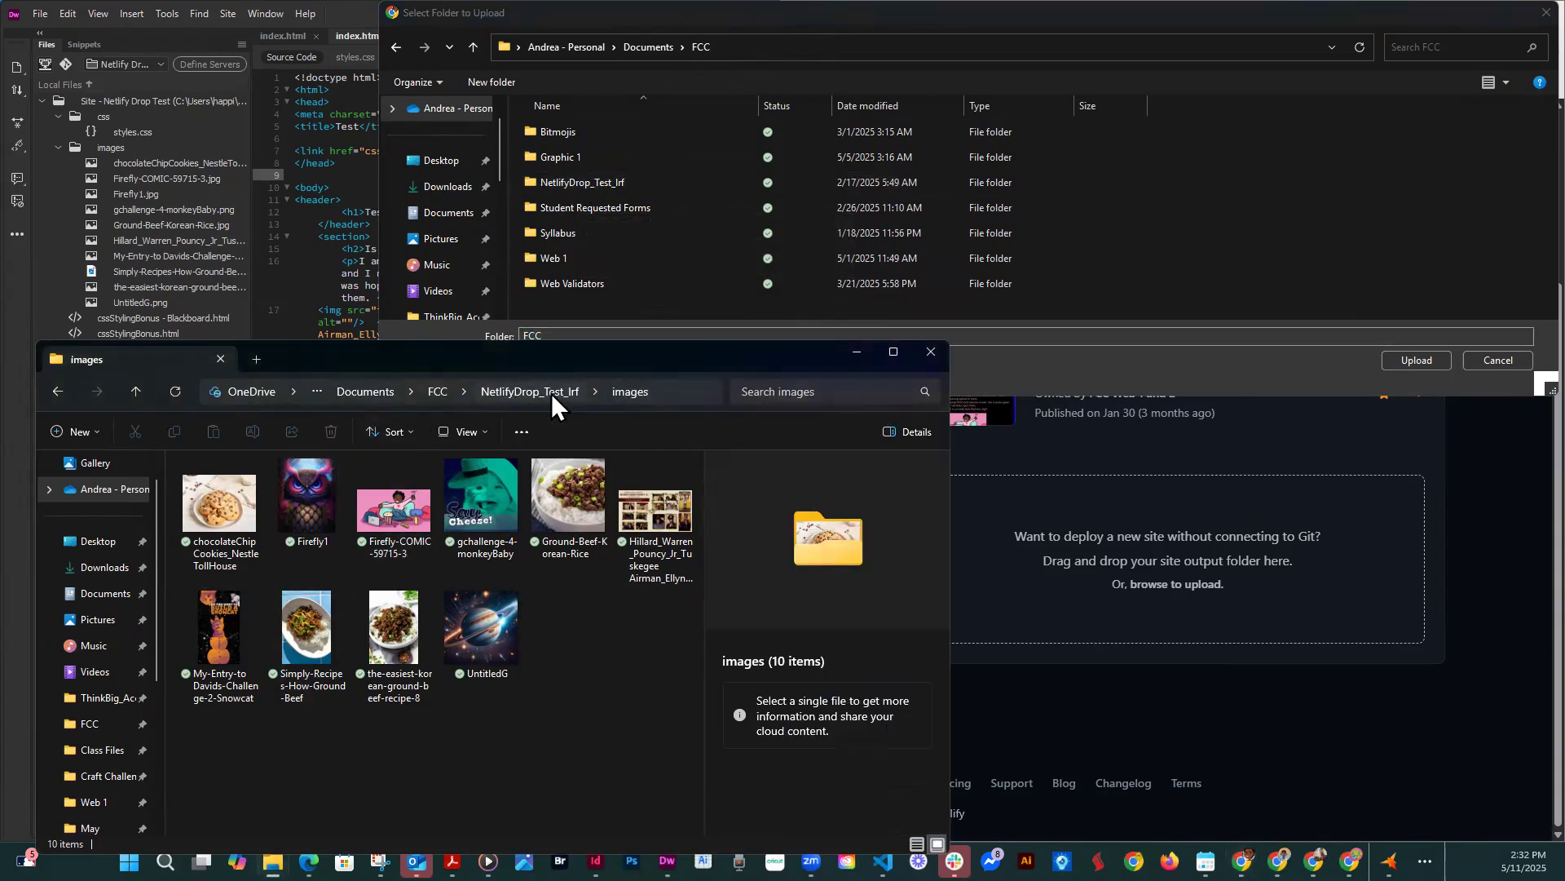
{"action": "left_click", "coordinate": [429, 389]}
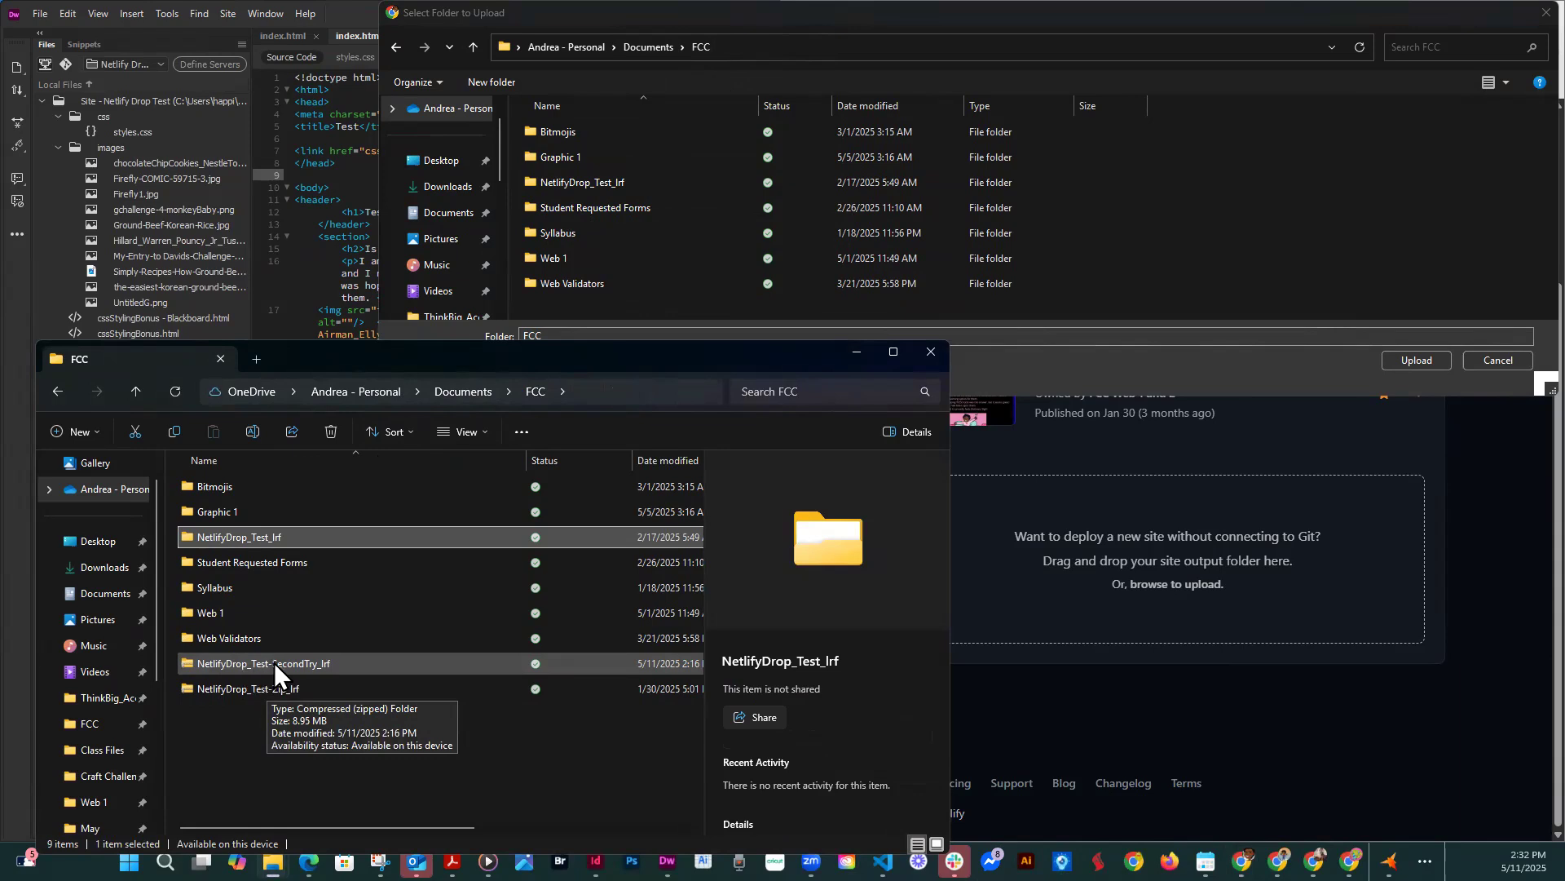
{"action": "left_click", "coordinate": [1110, 238]}
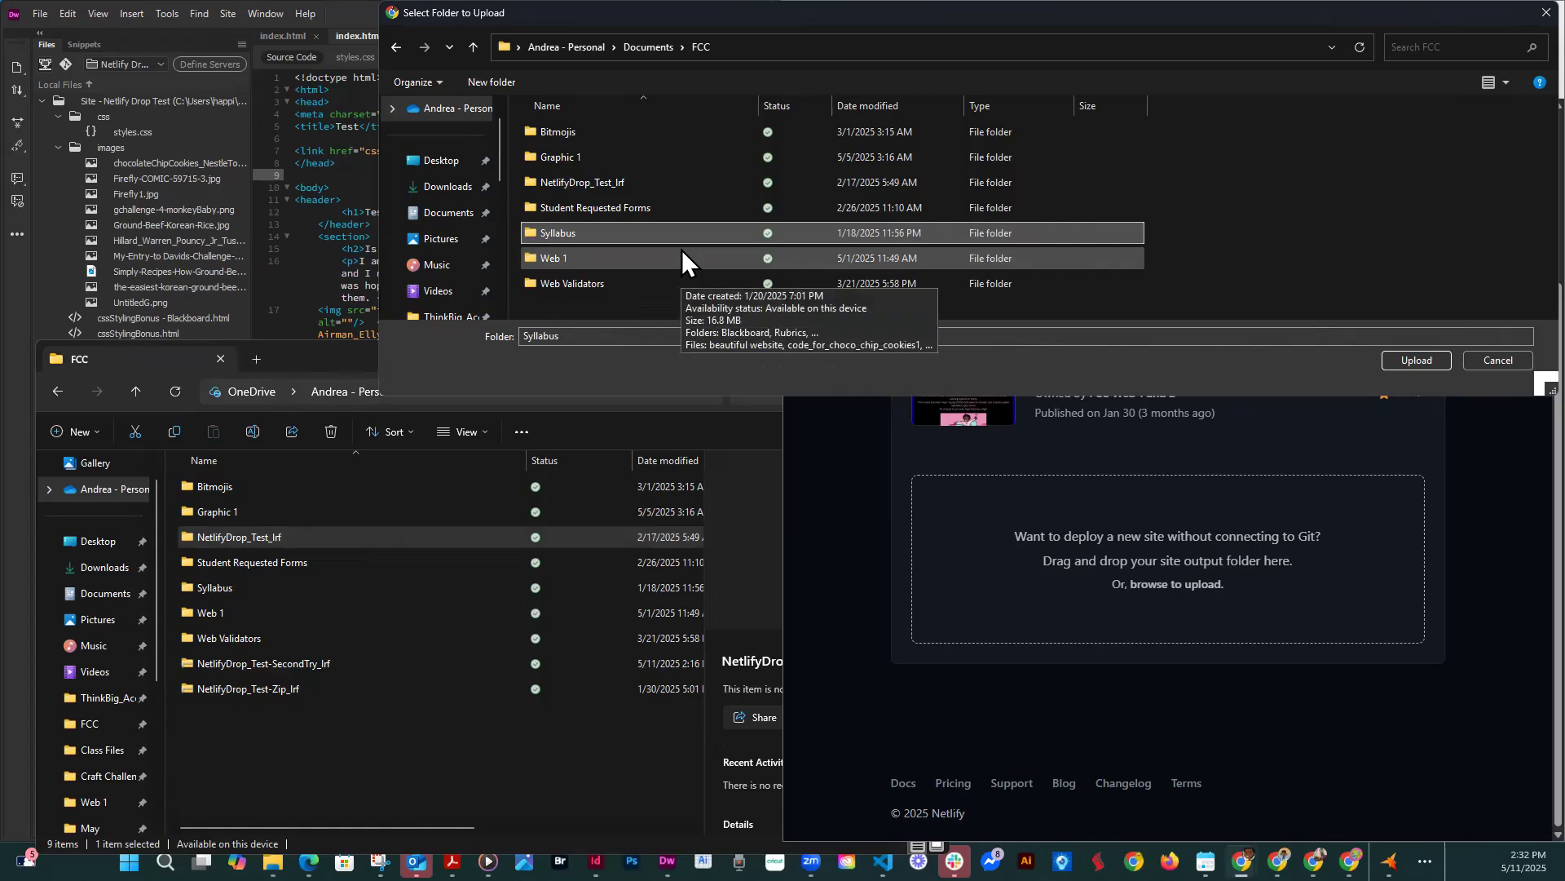
{"action": "left_click", "coordinate": [567, 181]}
{"action": "left_click_drag", "start_coordinate": [527, 180], "coordinate": [1135, 574]}
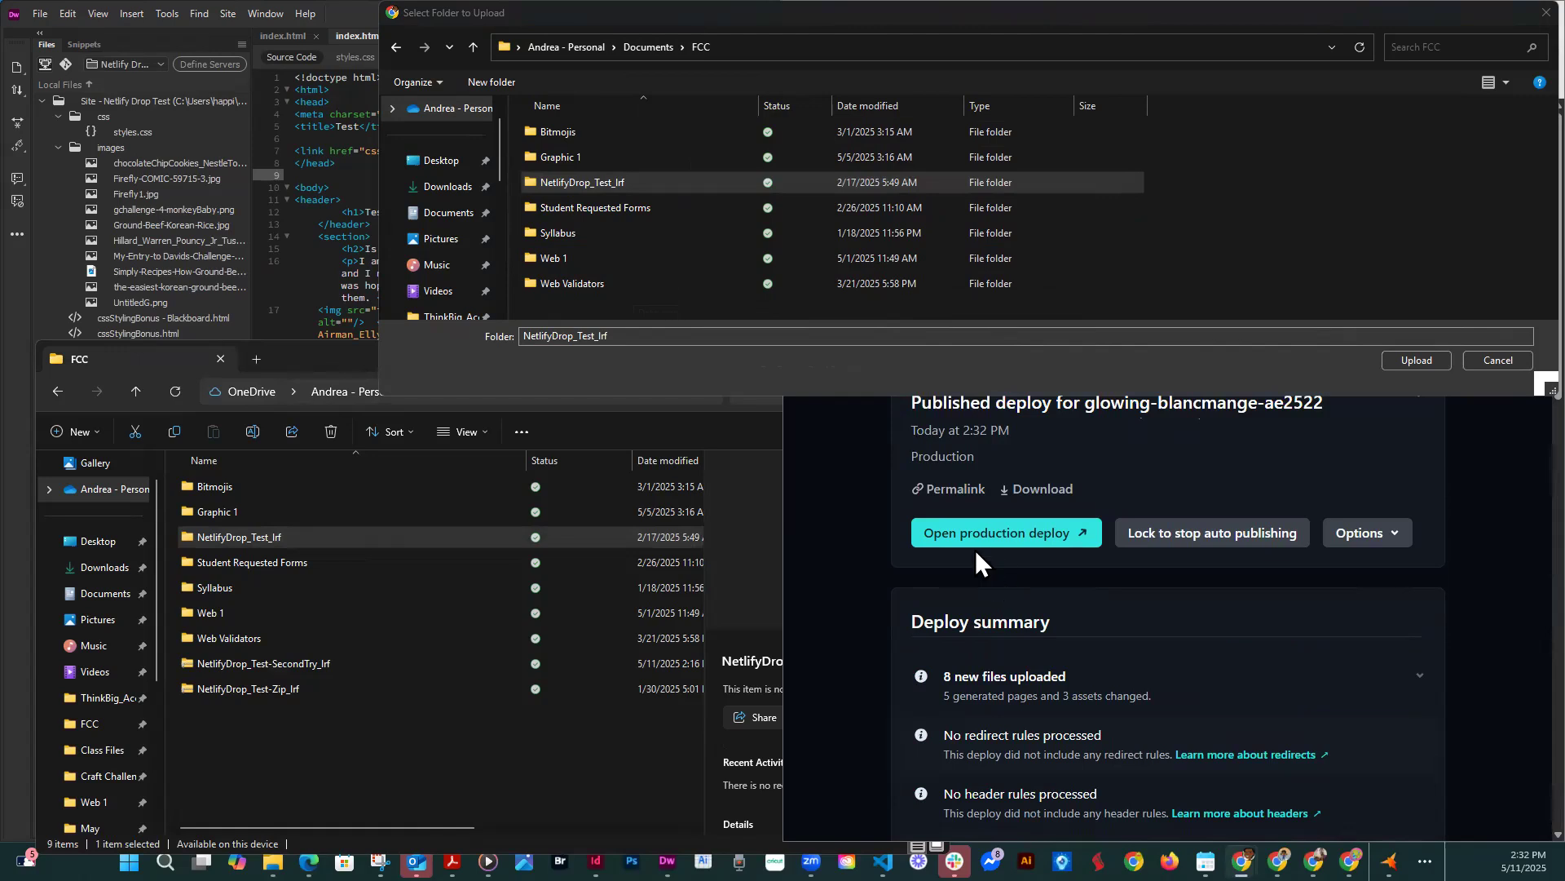
- Examine the new deployment's summary and log, moving the folder selection dialog aside and back into view
{"action": "scroll", "coordinate": [996, 523], "scroll_direction": "down", "scroll_amount": 7}
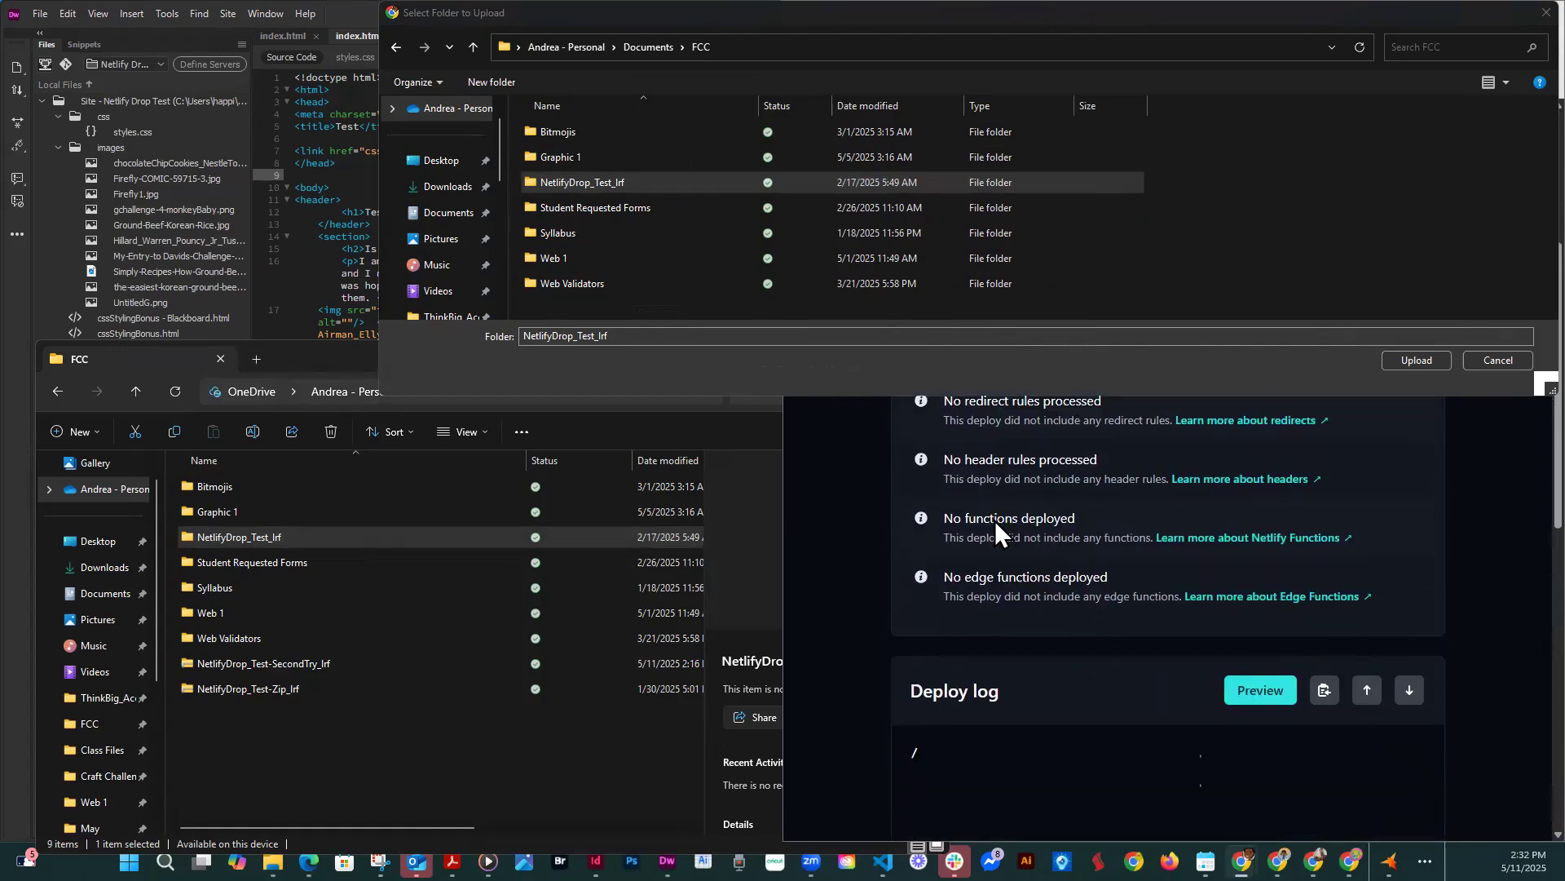
{"action": "scroll", "coordinate": [995, 520], "scroll_direction": "up", "scroll_amount": 5}
{"action": "scroll", "coordinate": [1102, 626], "scroll_direction": "down", "scroll_amount": 3}
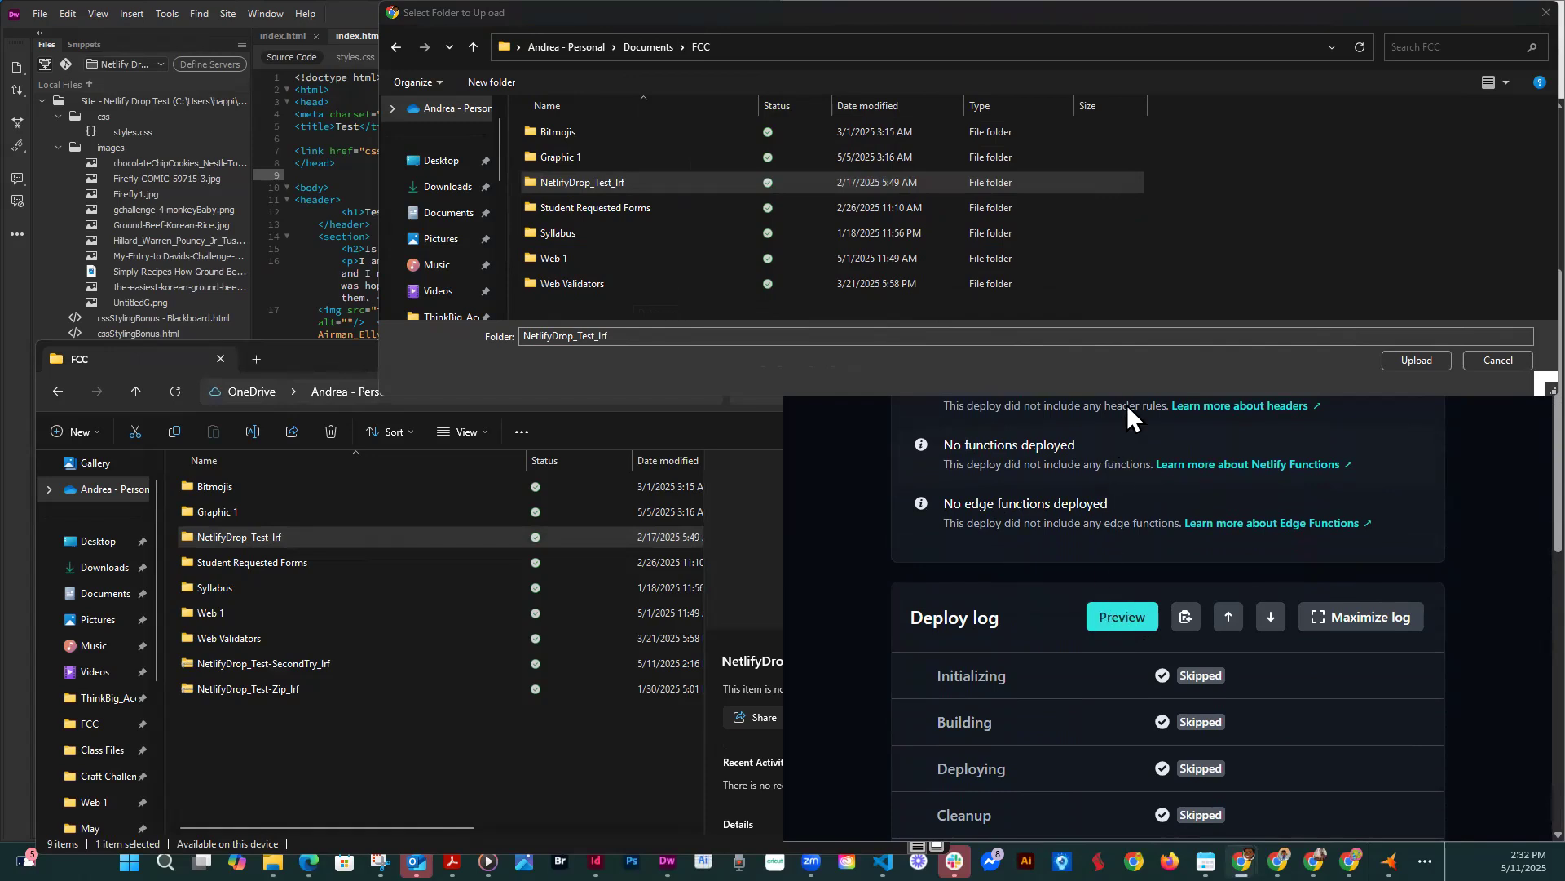
{"action": "left_click_drag", "start_coordinate": [1209, 16], "coordinate": [1006, 761]}
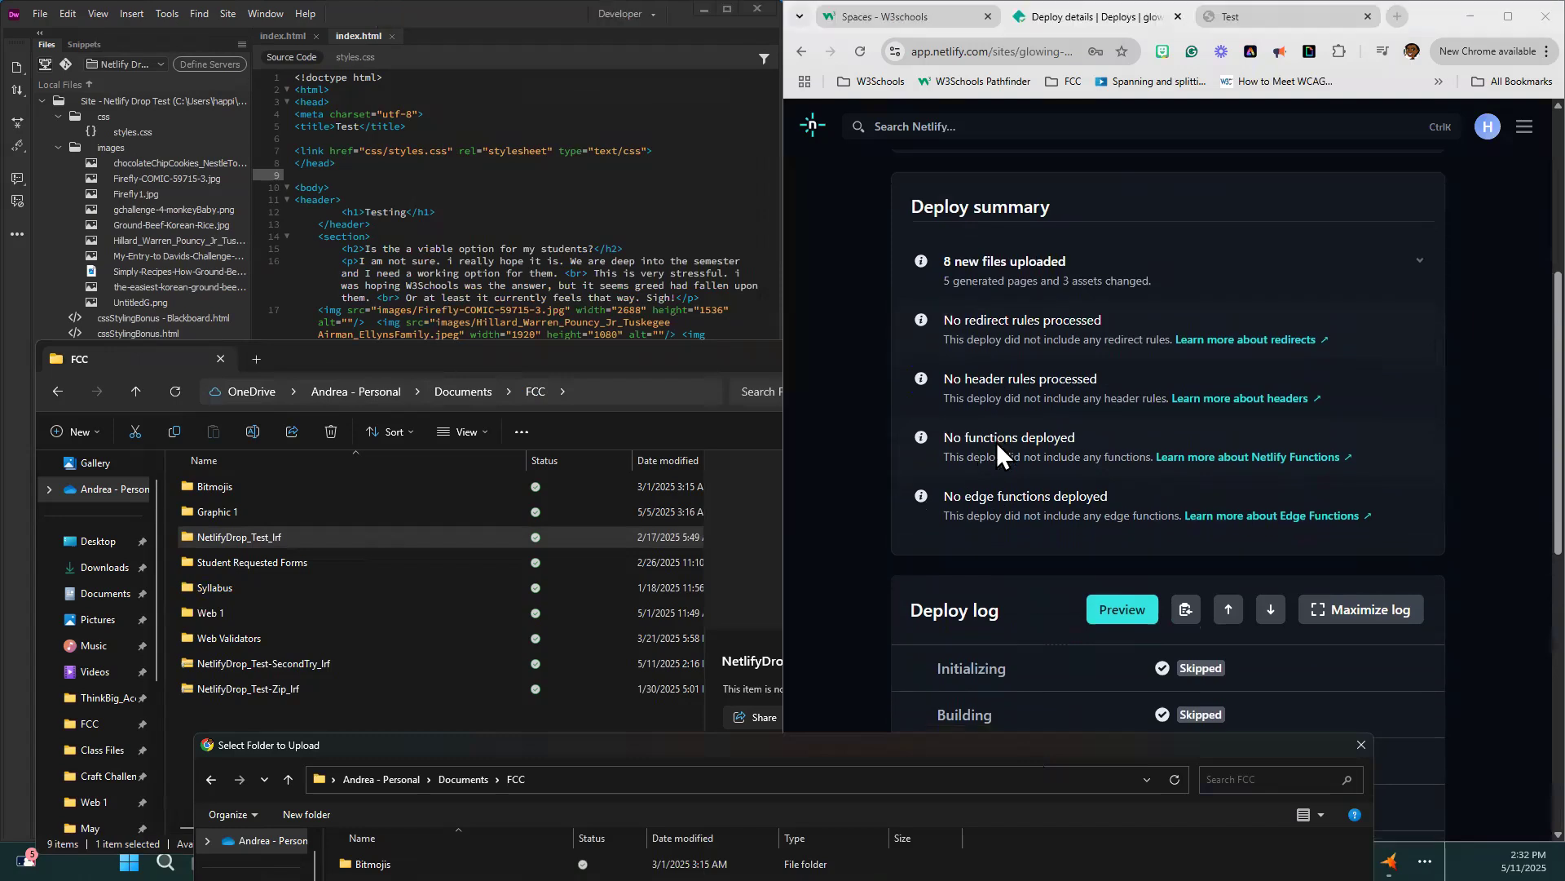
{"action": "scroll", "coordinate": [997, 444], "scroll_direction": "down", "scroll_amount": 8}
{"action": "scroll", "coordinate": [998, 452], "scroll_direction": "up", "scroll_amount": 10}
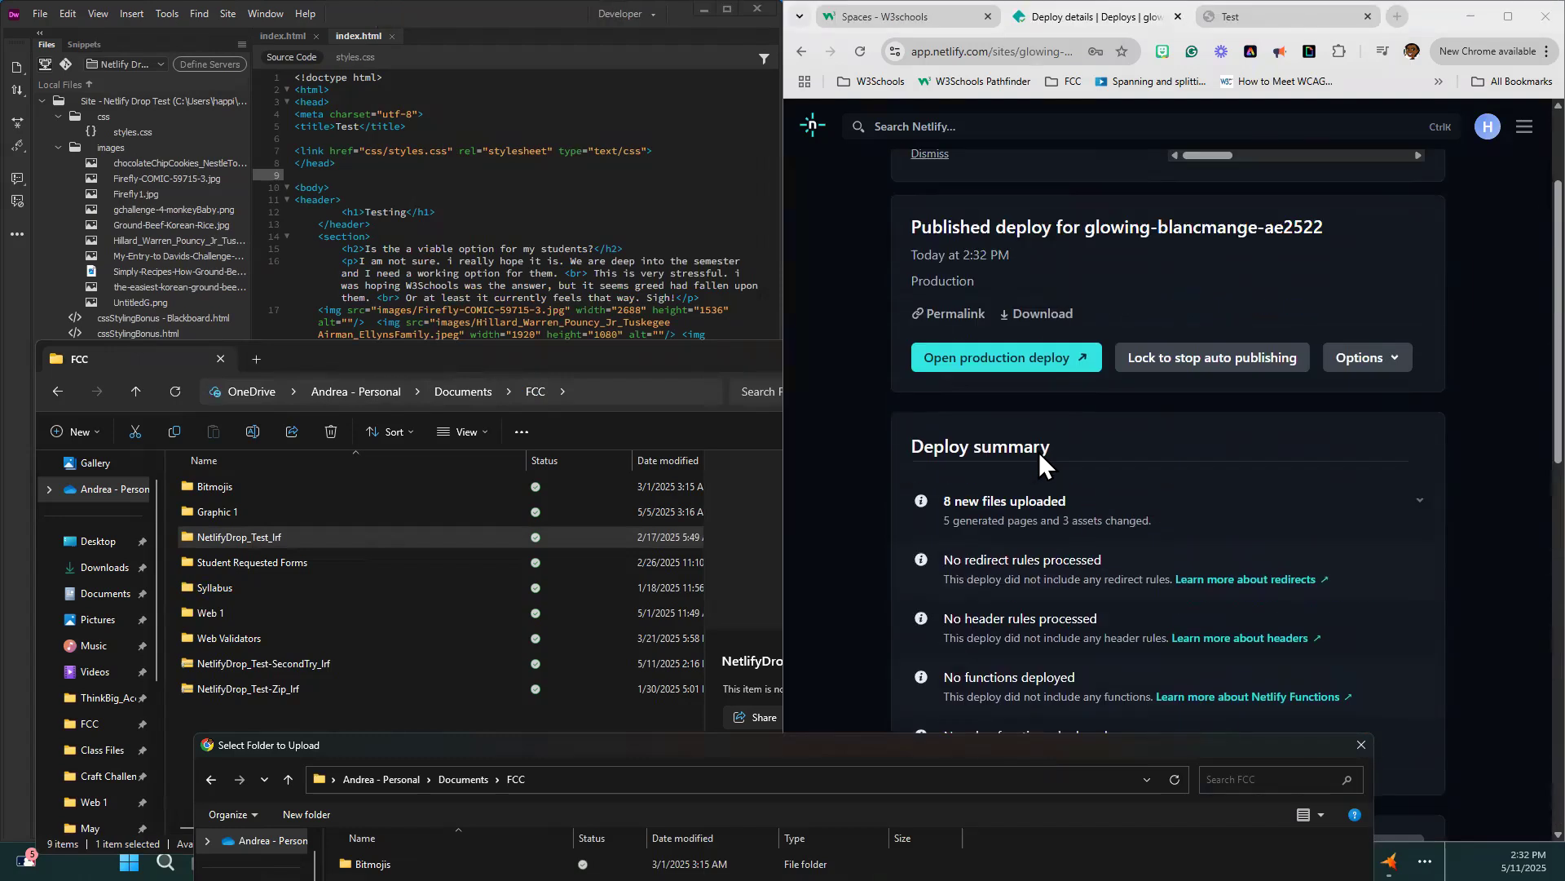
{"action": "scroll", "coordinate": [1039, 455], "scroll_direction": "down", "scroll_amount": 5}
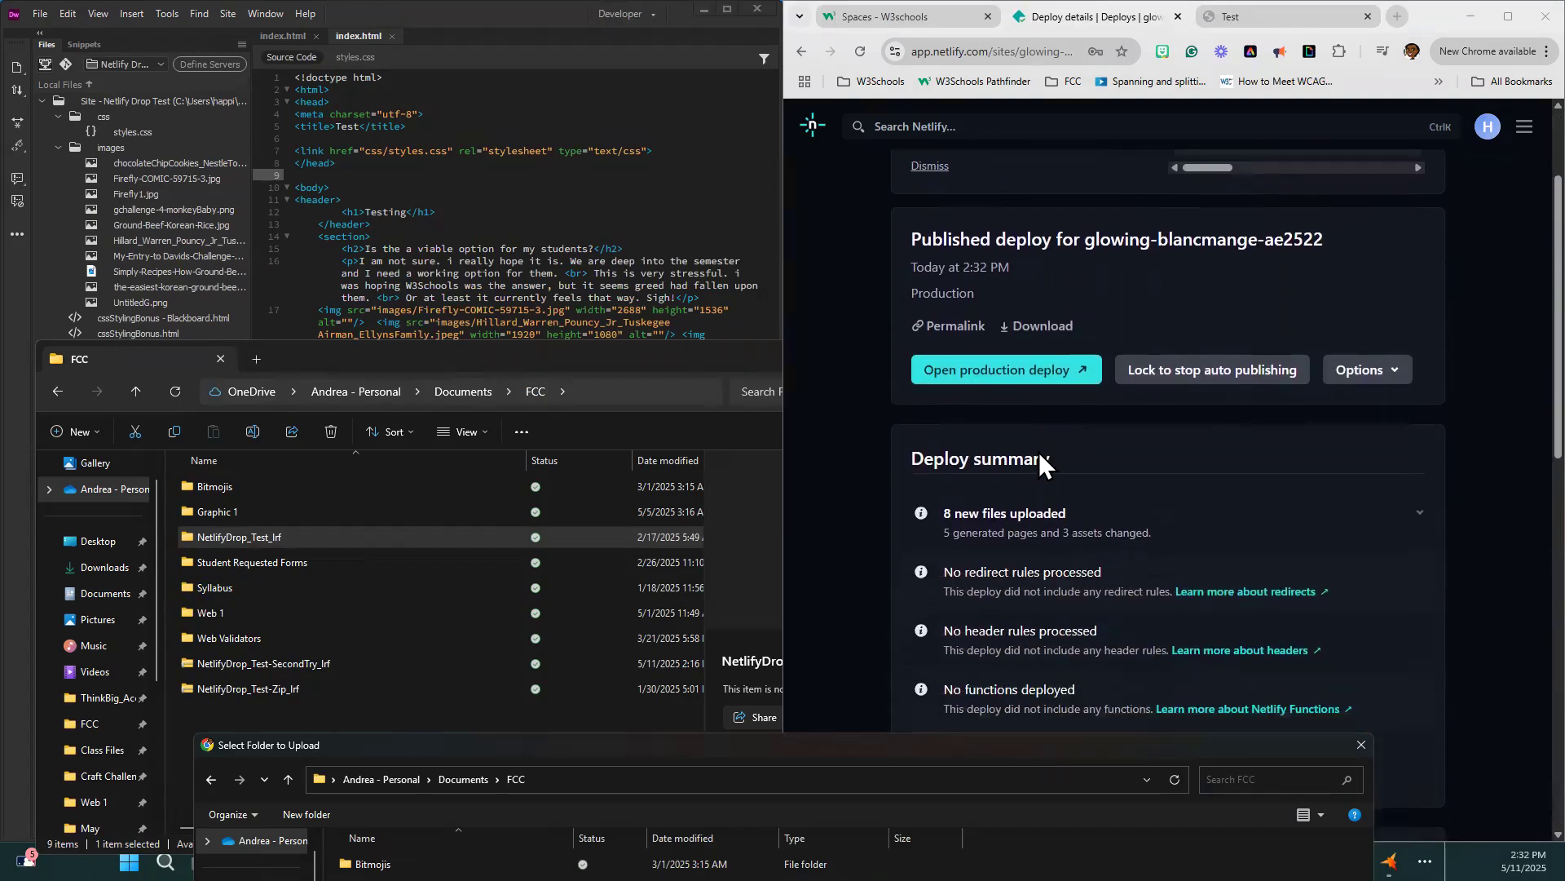
{"action": "scroll", "coordinate": [1038, 451], "scroll_direction": "down", "scroll_amount": 1}
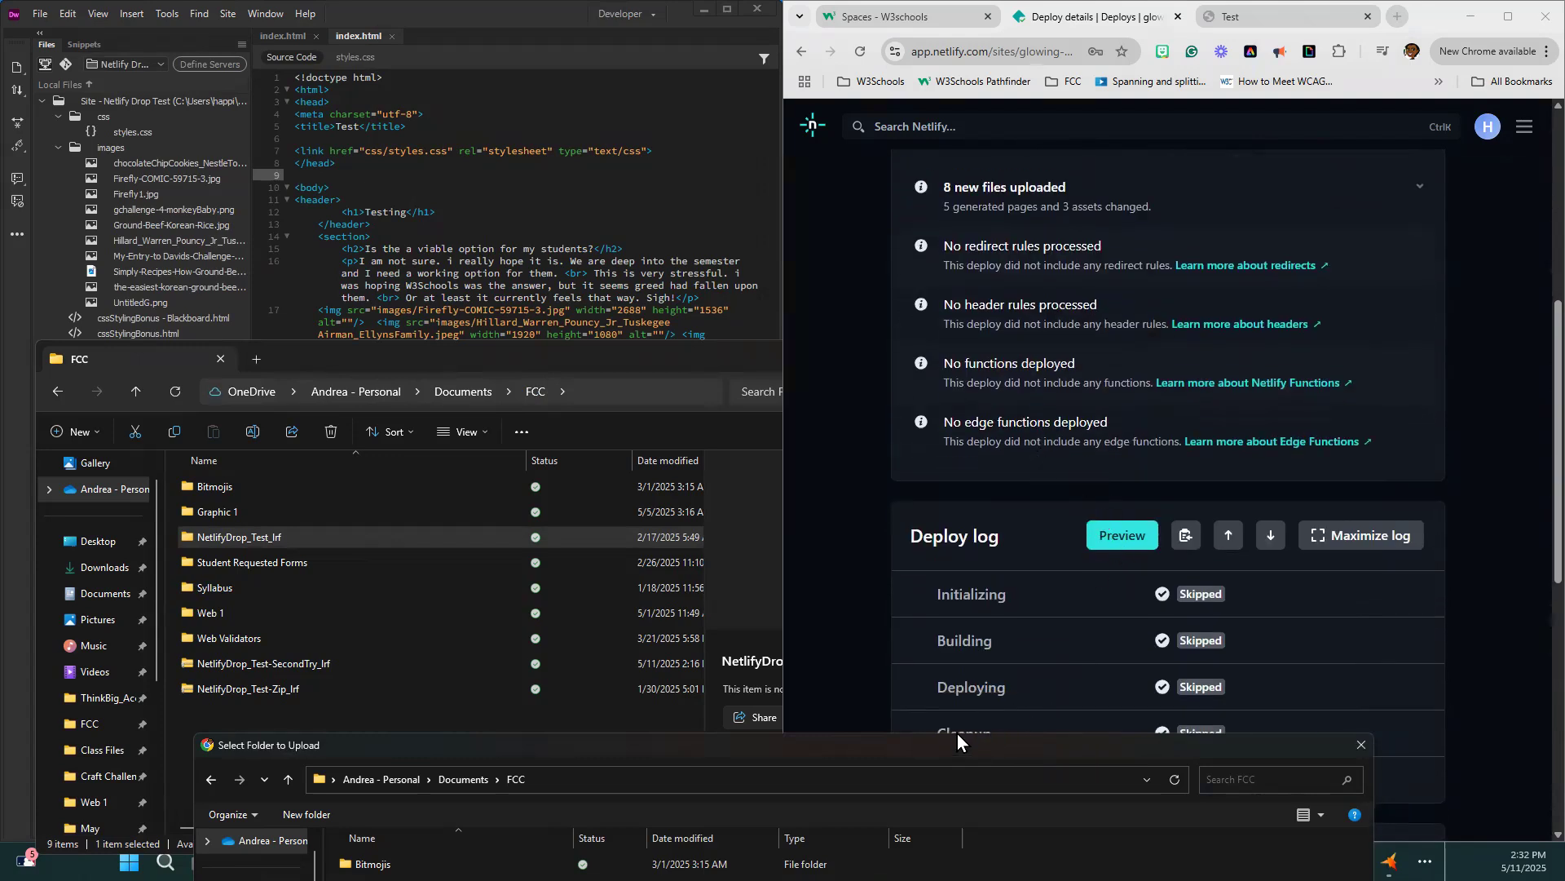
{"action": "left_click_drag", "start_coordinate": [957, 736], "coordinate": [960, 254]}
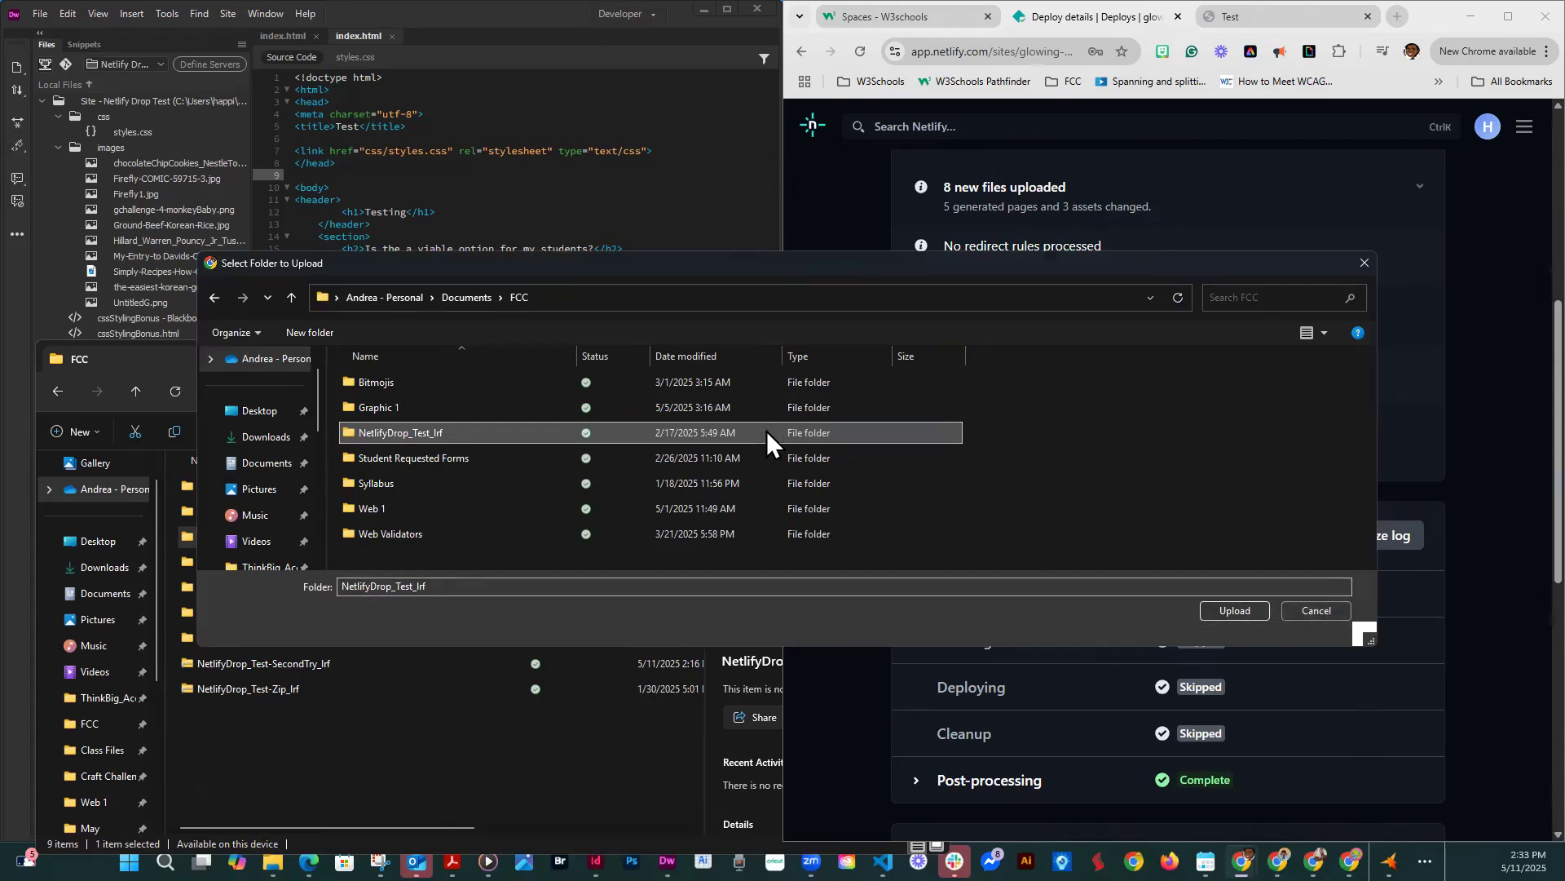
- Dismiss the folder selection dialog without uploading again and open the preview of the new Netlify deployment
{"action": "left_click", "coordinate": [1316, 610]}
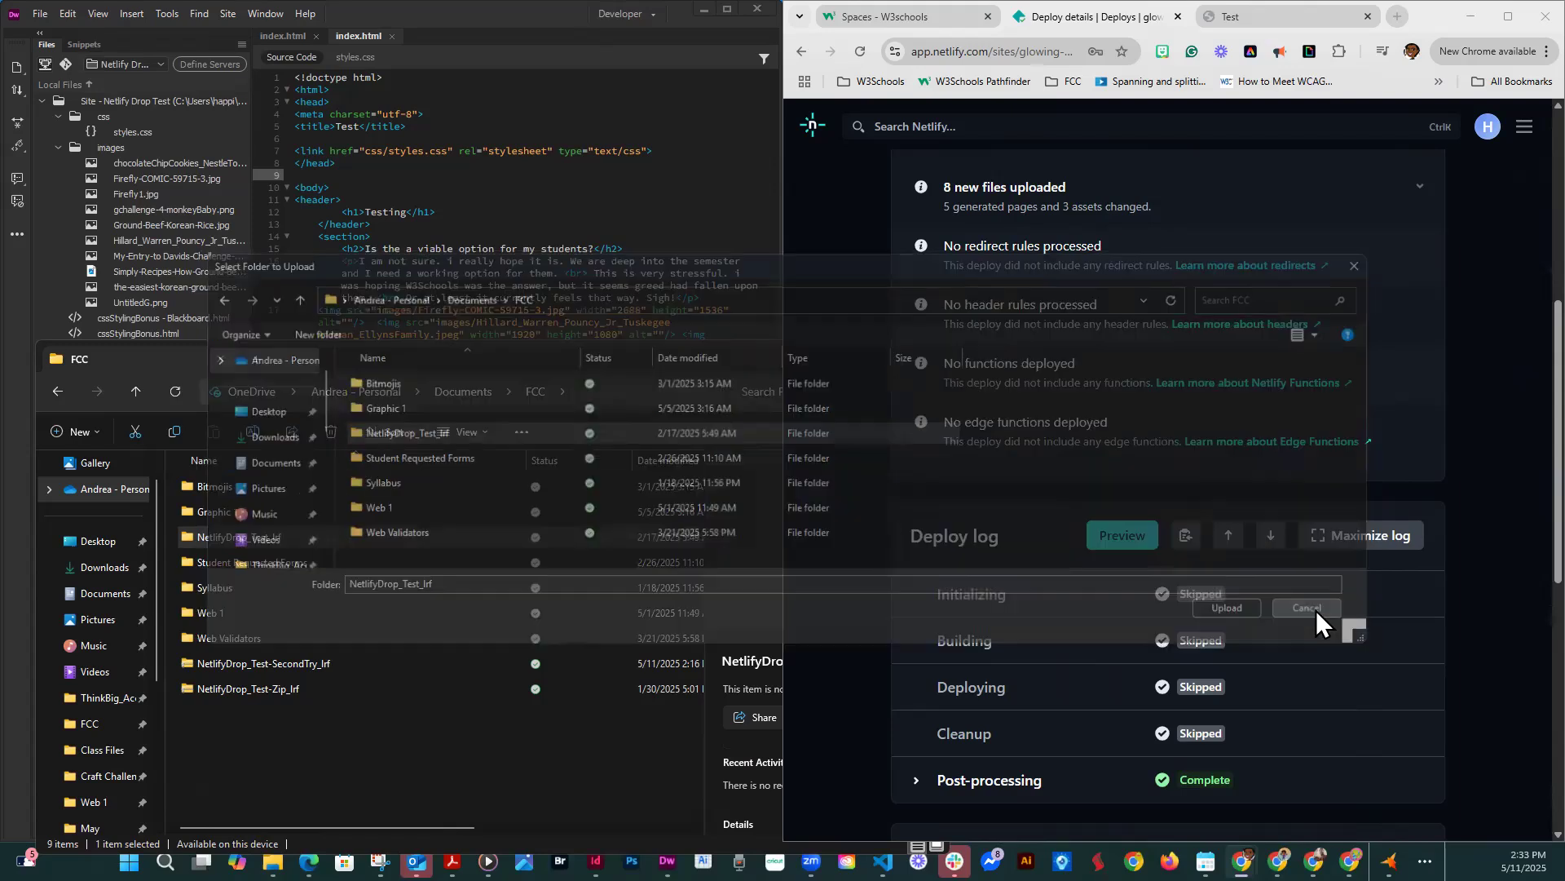
{"action": "scroll", "coordinate": [1042, 518], "scroll_direction": "up", "scroll_amount": 1}
{"action": "scroll", "coordinate": [1041, 519], "scroll_direction": "down", "scroll_amount": 1}
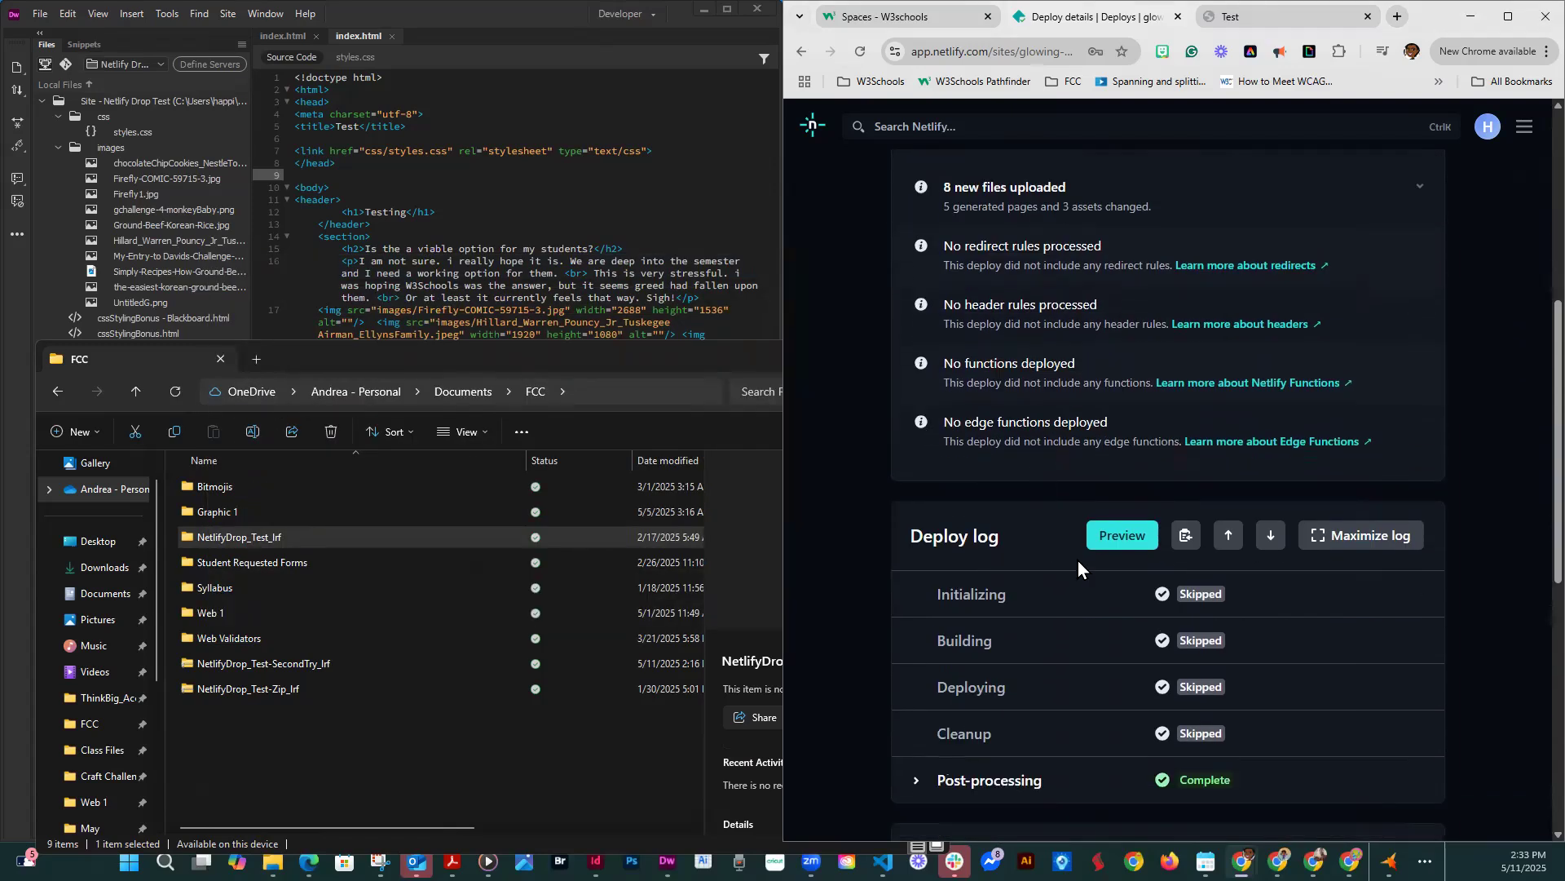
{"action": "left_click", "coordinate": [1124, 533]}
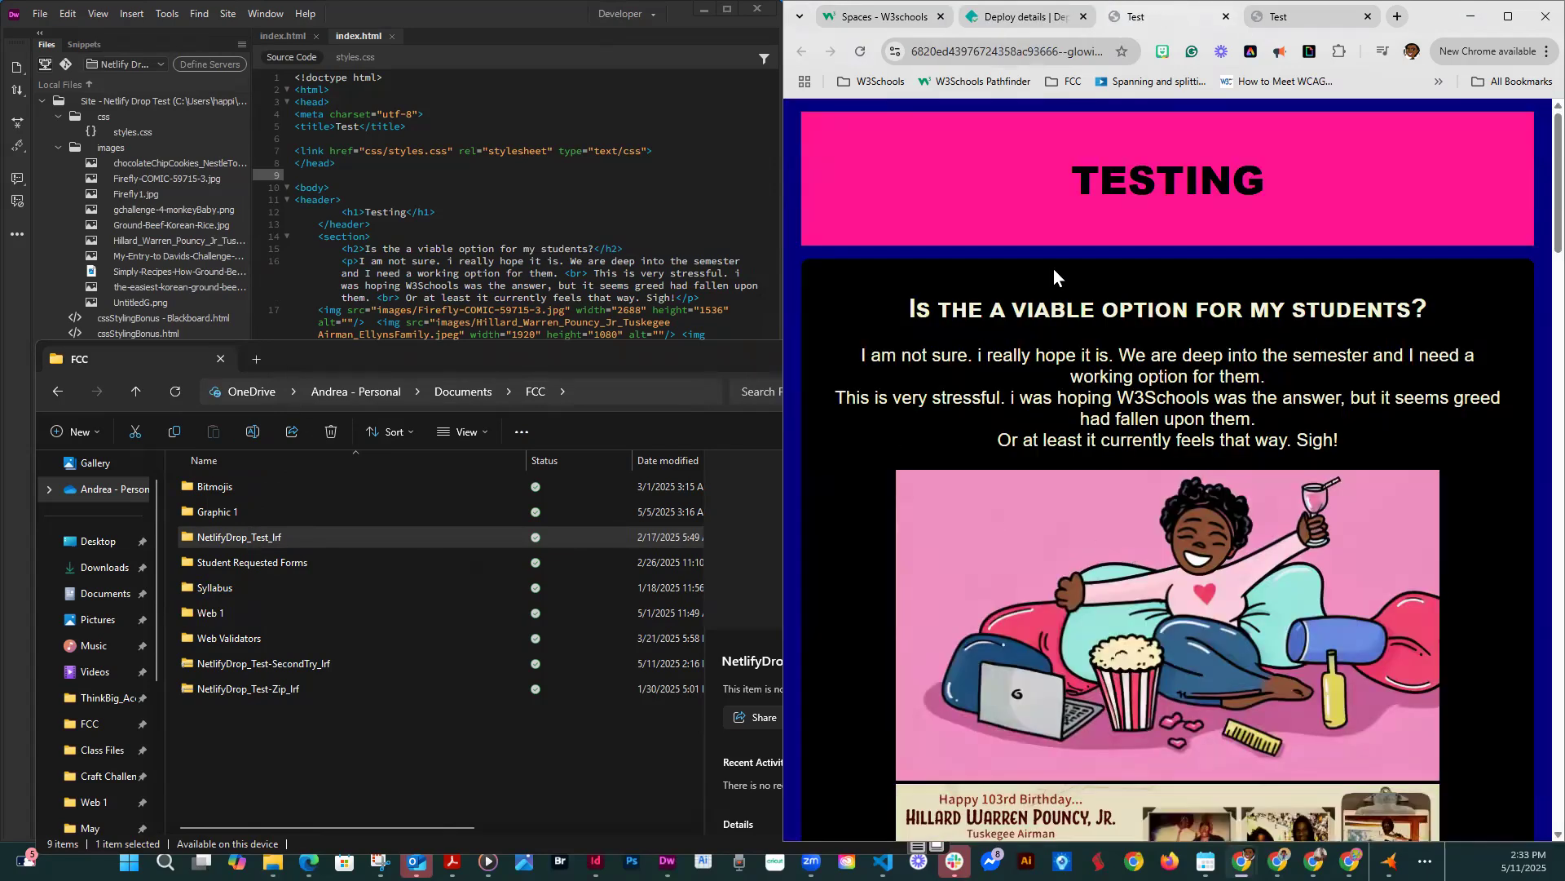
- Look over the deployed Test page's heading, text and images, and switch to the index.html source code in Dreamweaver
{"action": "scroll", "coordinate": [969, 437], "scroll_direction": "down", "scroll_amount": 4}
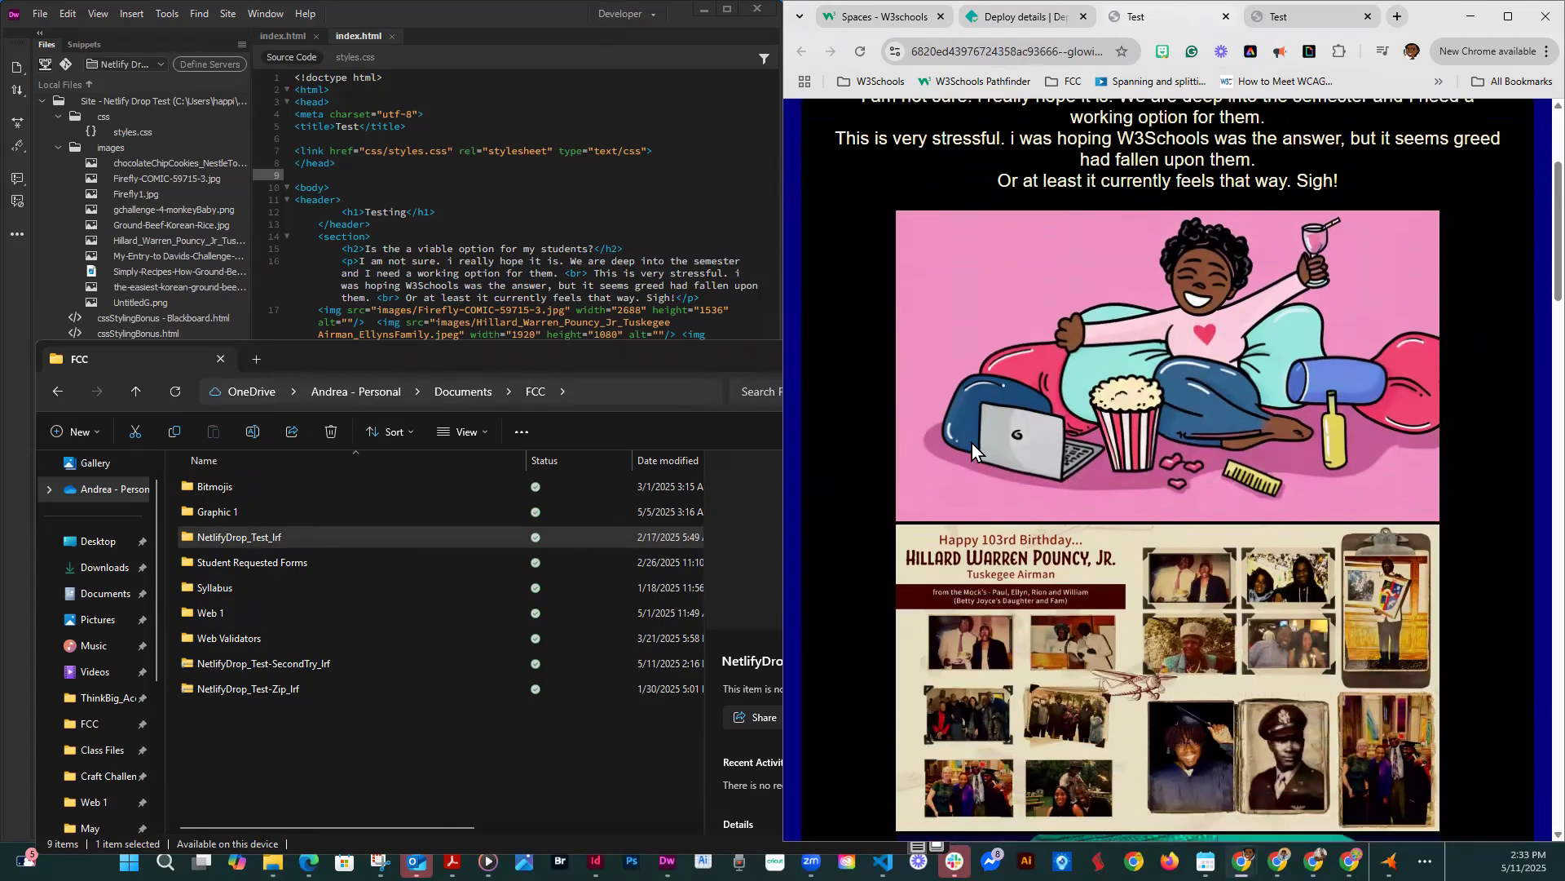
{"action": "scroll", "coordinate": [982, 418], "scroll_direction": "up", "scroll_amount": 1}
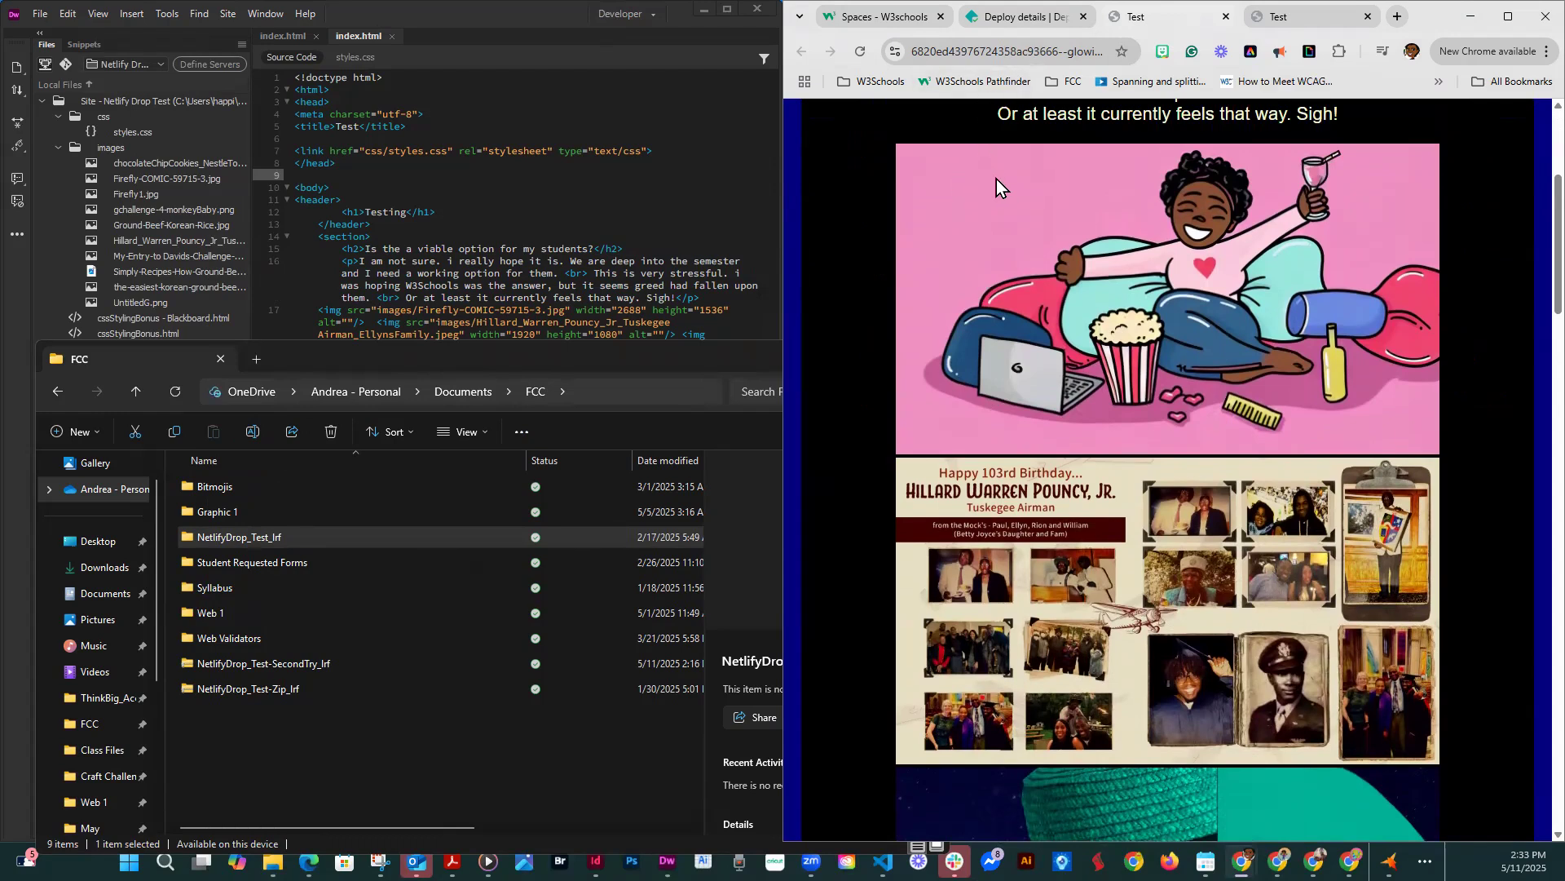
{"action": "scroll", "coordinate": [996, 179], "scroll_direction": "up", "scroll_amount": 3}
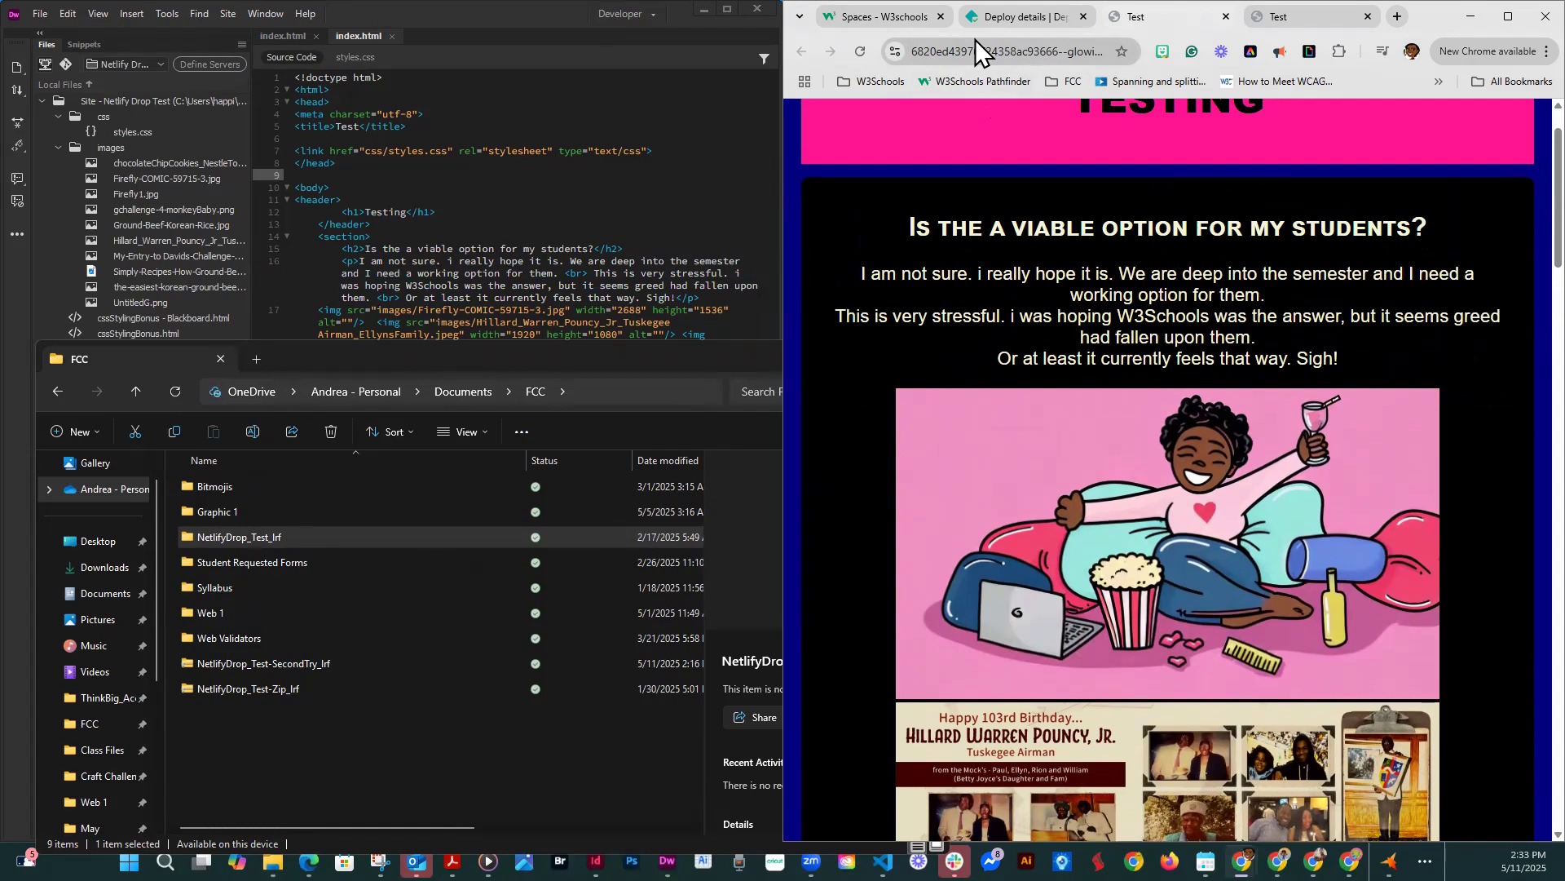
{"action": "left_click", "coordinate": [656, 190]}
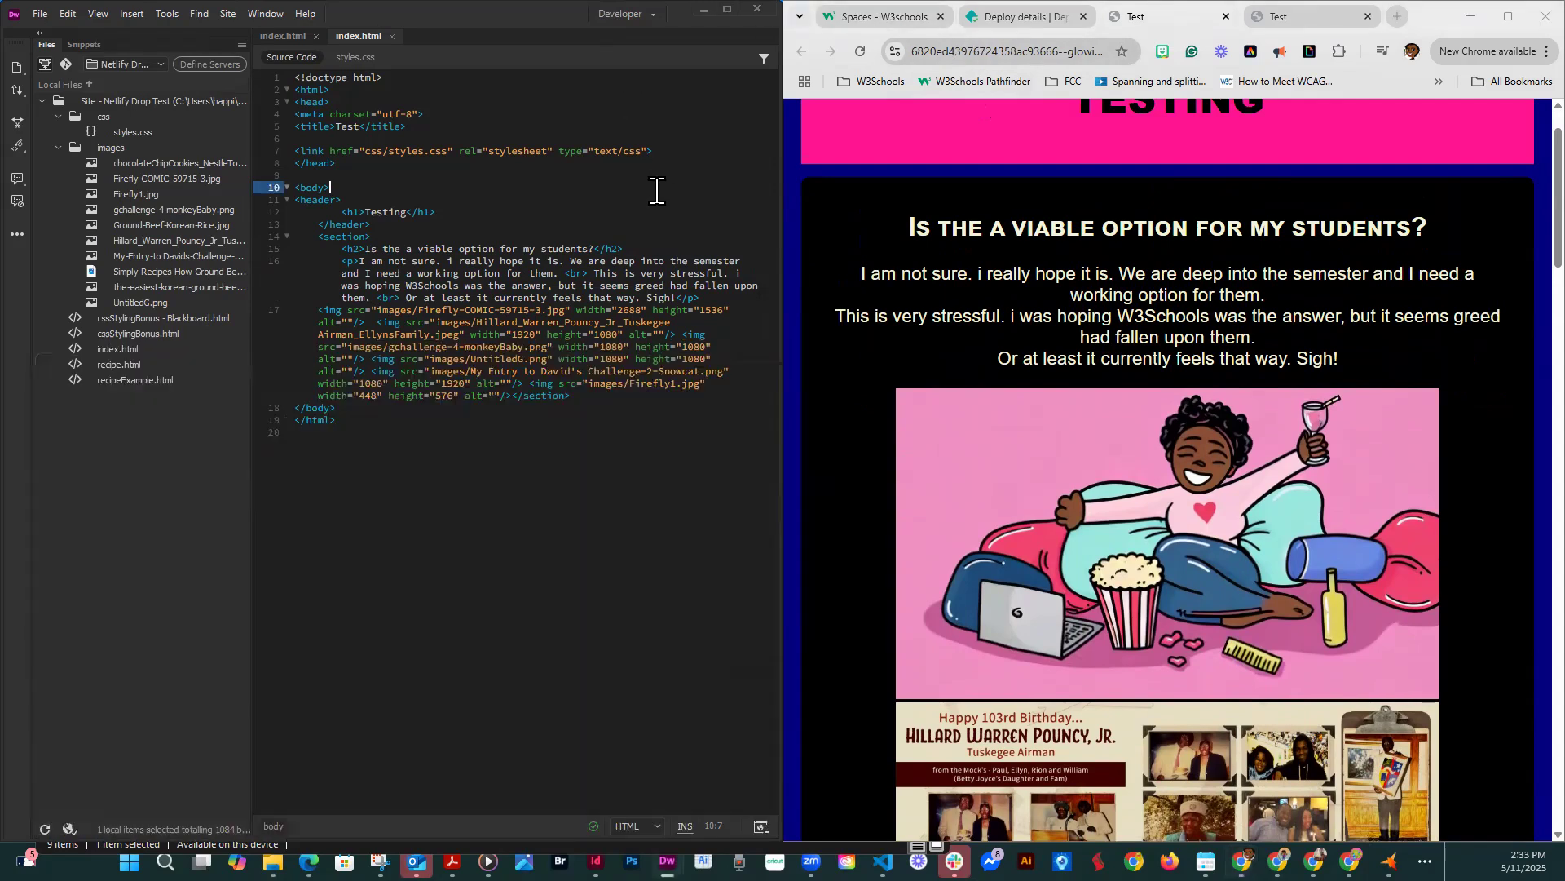